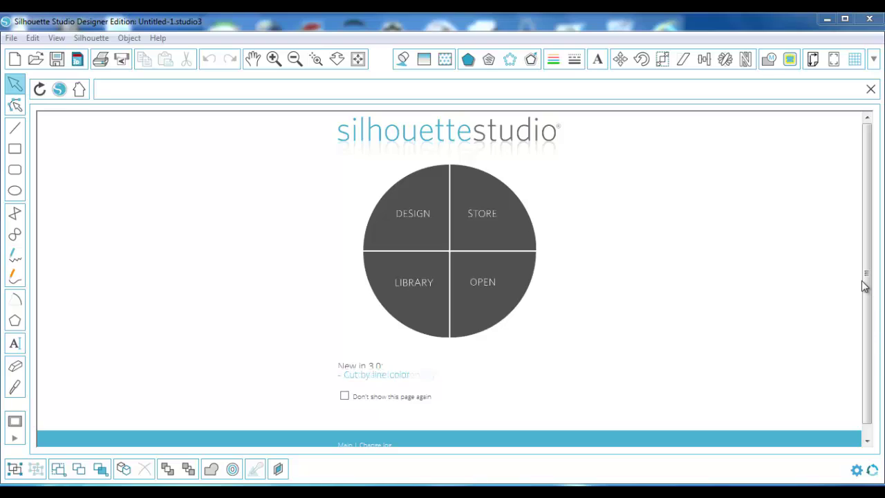
Open the blank design page from the start screen.
{"action": "left_click_drag", "start_coordinate": [866, 280], "coordinate": [869, 332]}
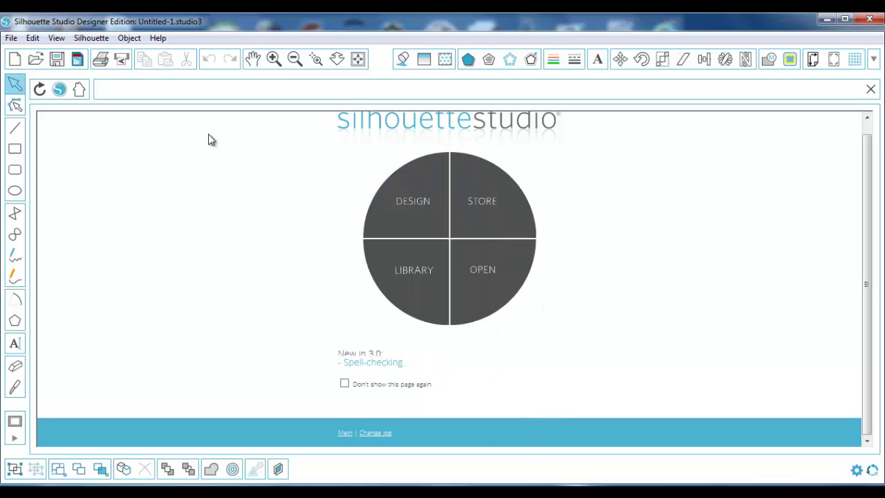
{"action": "left_click", "coordinate": [427, 210]}
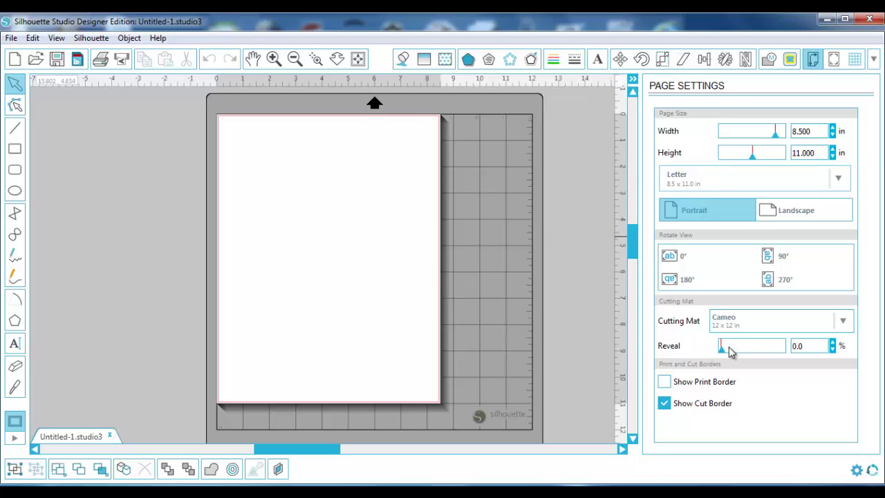
Examine the Display preferences for antialiasing, button size, animation and background color, then close the preferences without applying changes.
{"action": "left_click", "coordinate": [857, 471]}
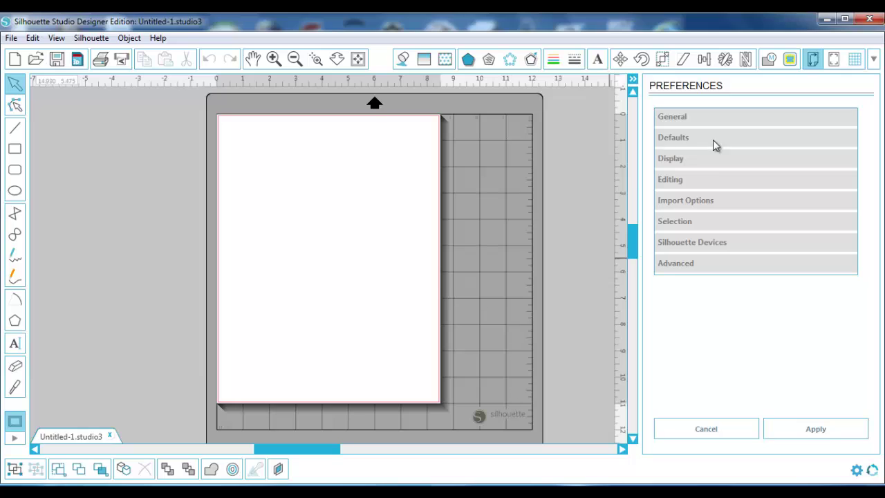
{"action": "left_click", "coordinate": [709, 163]}
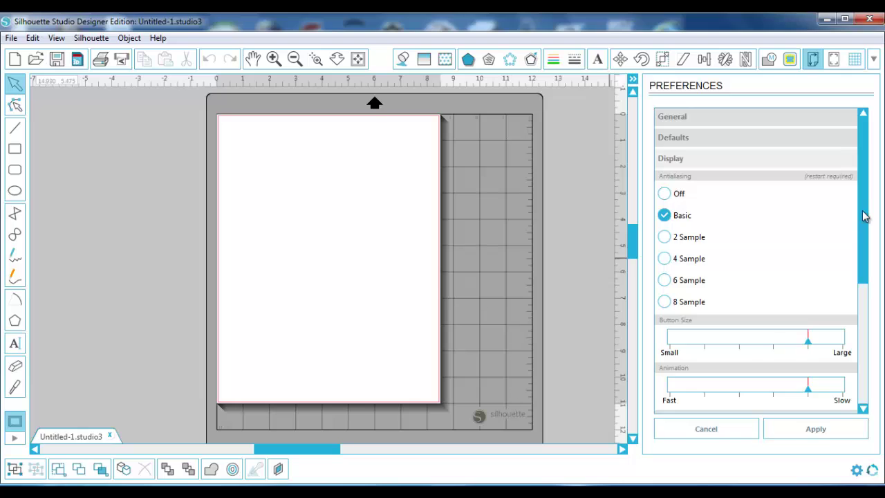
{"action": "left_click_drag", "start_coordinate": [862, 214], "coordinate": [862, 254]}
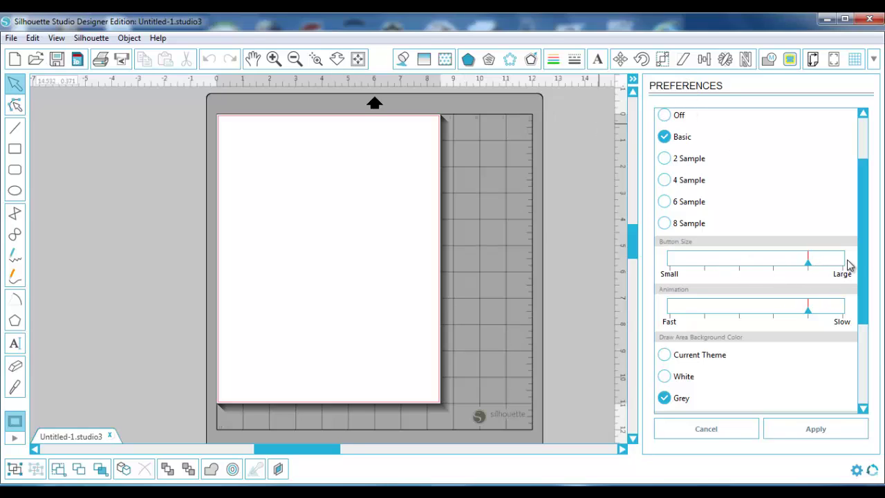
{"action": "left_click", "coordinate": [737, 430]}
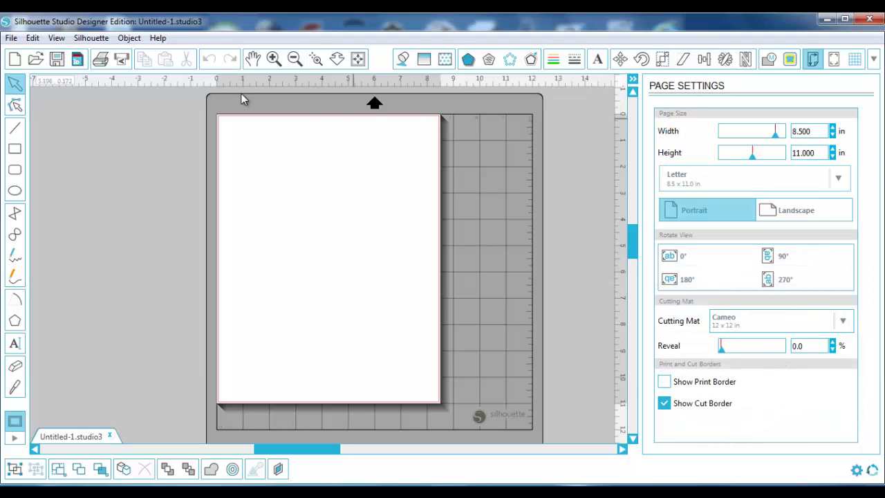
In the Selection preferences, set the behavior after creating a shape to Choose Select and apply the change.
{"action": "left_click", "coordinate": [32, 39]}
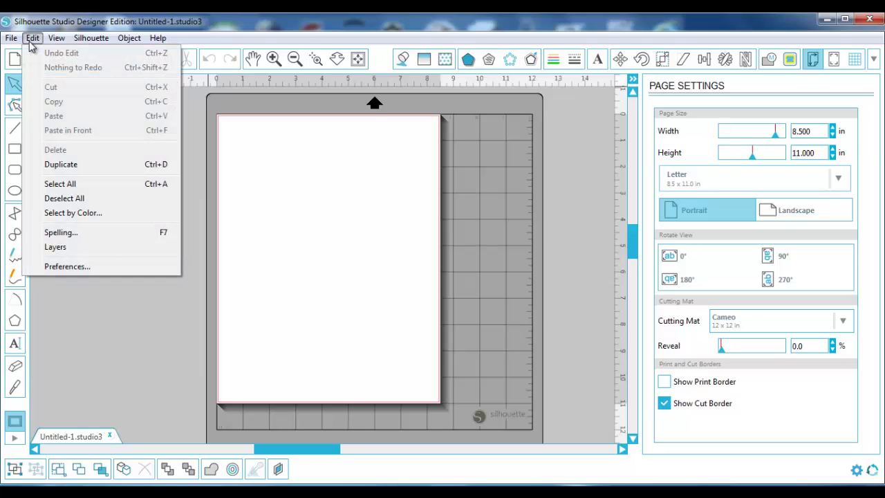
{"action": "left_click", "coordinate": [61, 267]}
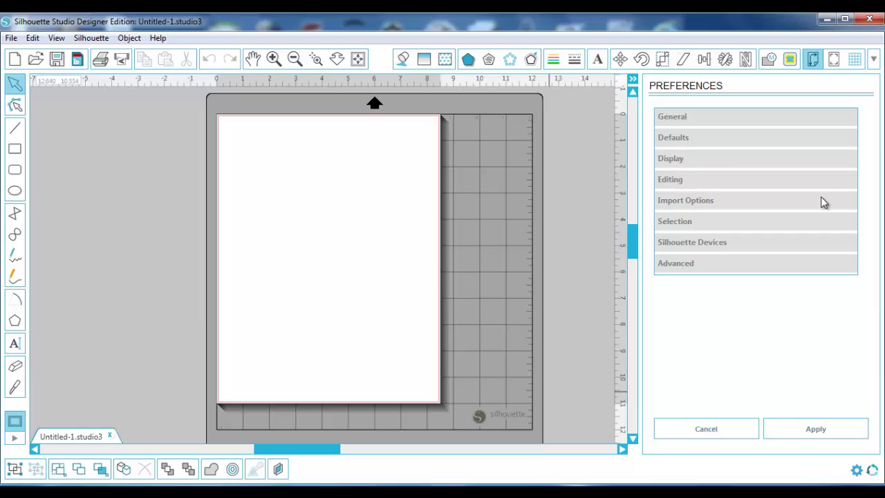
{"action": "left_click", "coordinate": [701, 220]}
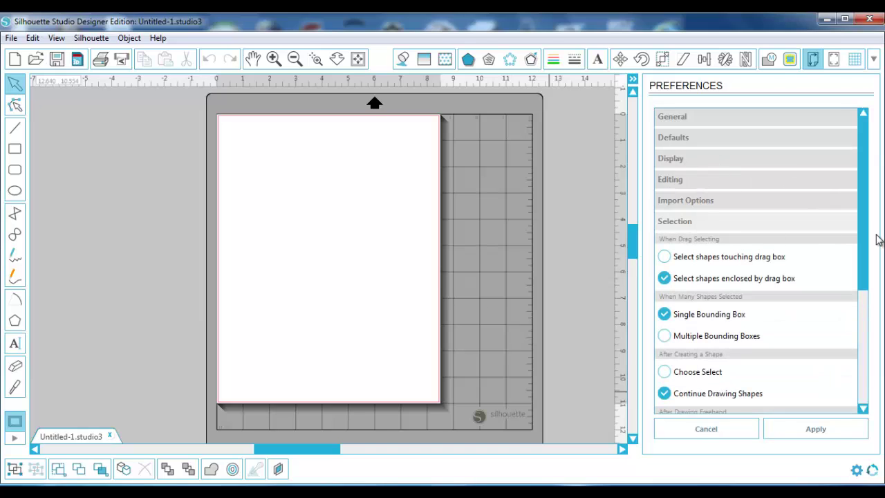
{"action": "left_click_drag", "start_coordinate": [864, 226], "coordinate": [864, 307]}
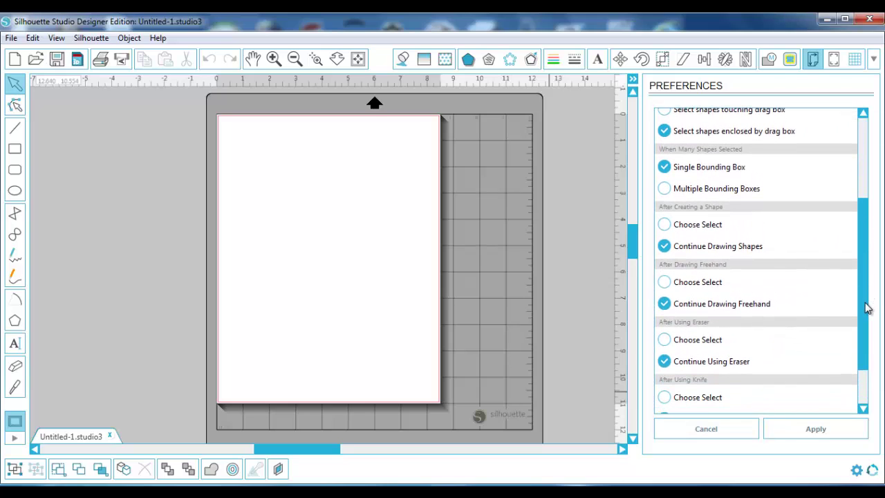
{"action": "left_click", "coordinate": [664, 228]}
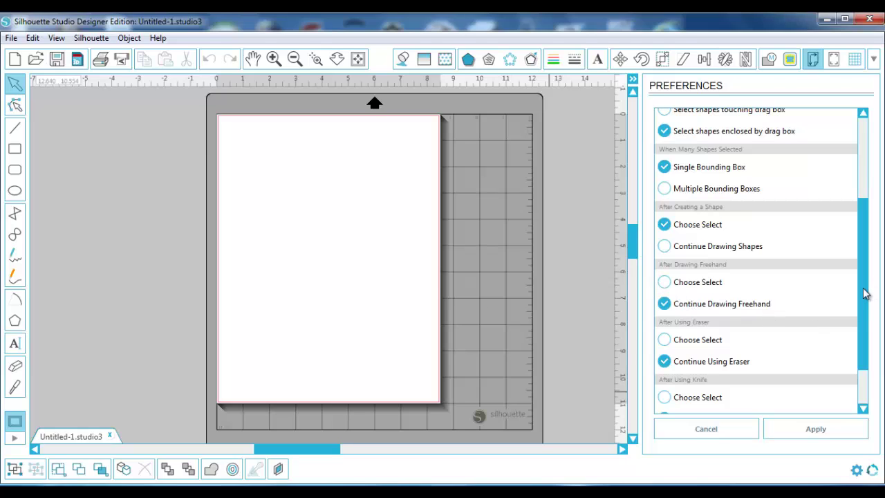
{"action": "scroll", "coordinate": [863, 311], "scroll_direction": "down", "scroll_amount": 2}
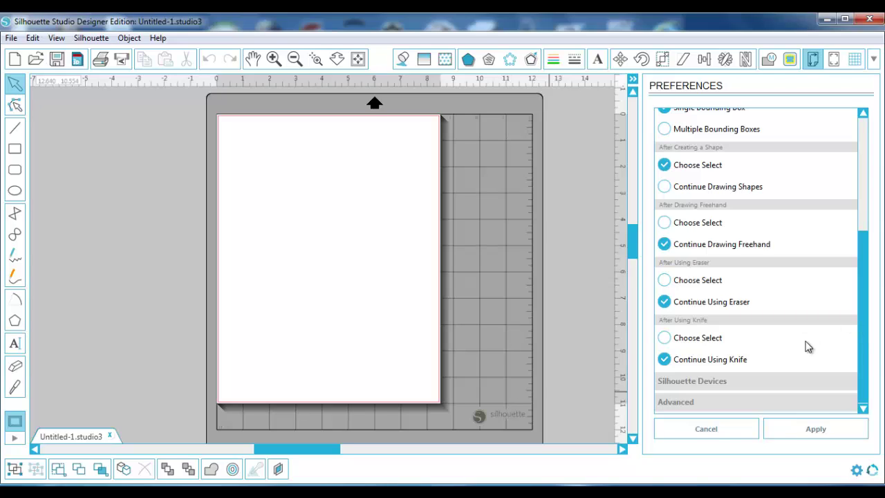
{"action": "left_click", "coordinate": [815, 430]}
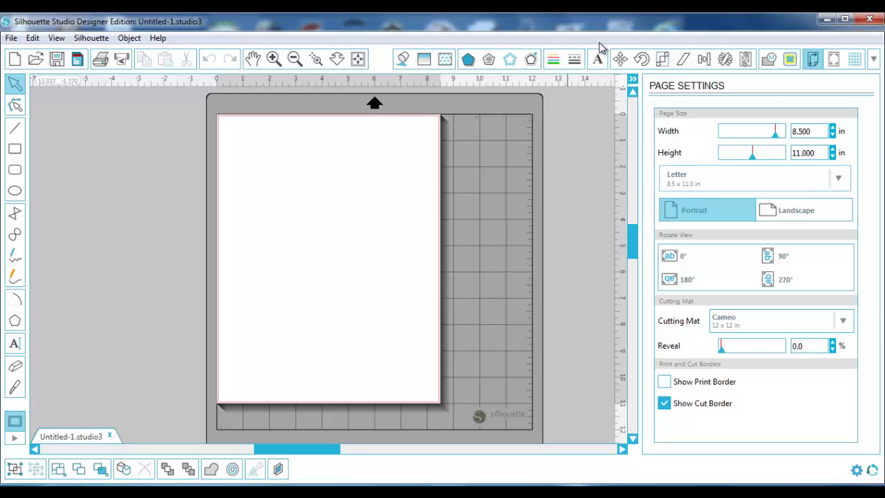
Dismiss the Windows color scheme prompt without choosing an option, and display the document's layers in an expanded view.
{"action": "left_click", "coordinate": [875, 61]}
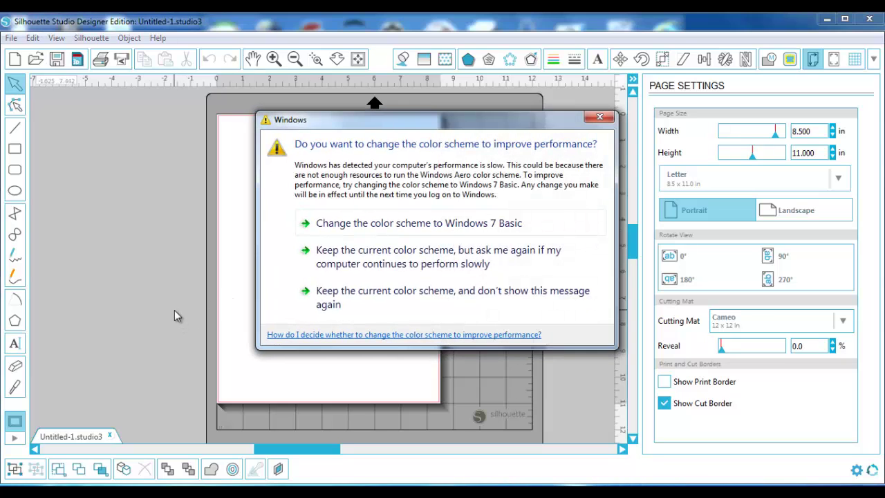
{"action": "left_click", "coordinate": [598, 119]}
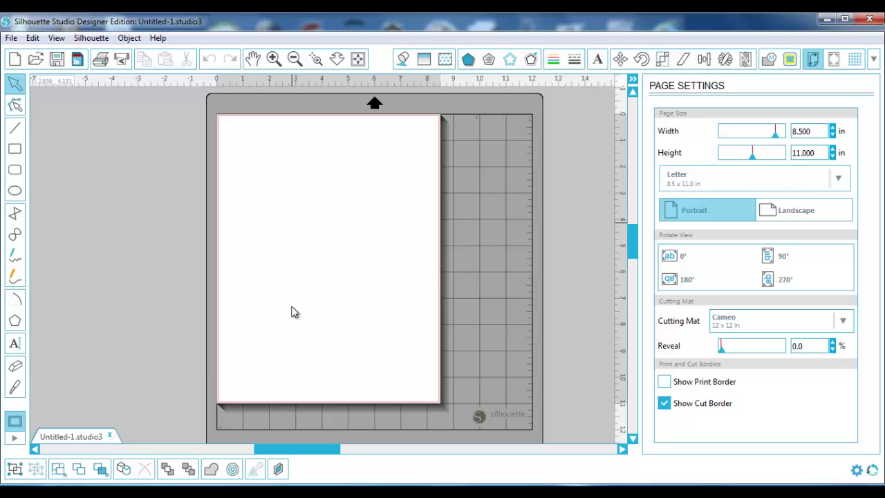
{"action": "left_click", "coordinate": [279, 471]}
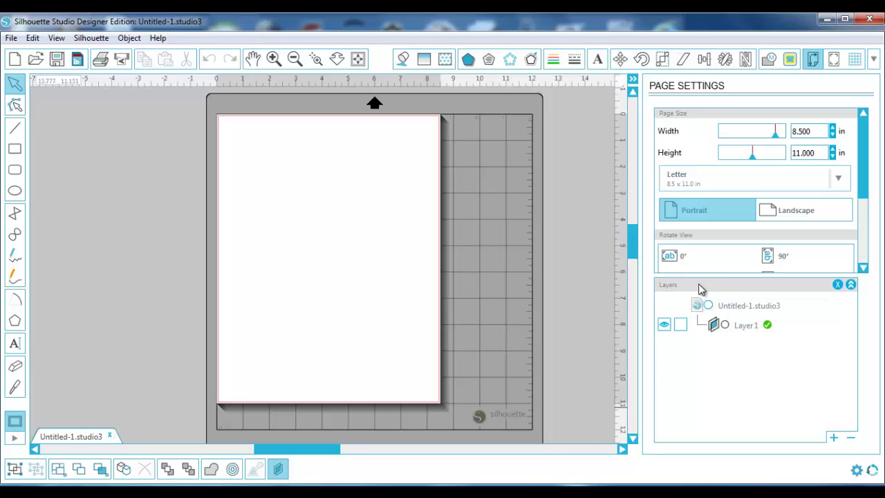
{"action": "left_click", "coordinate": [851, 285]}
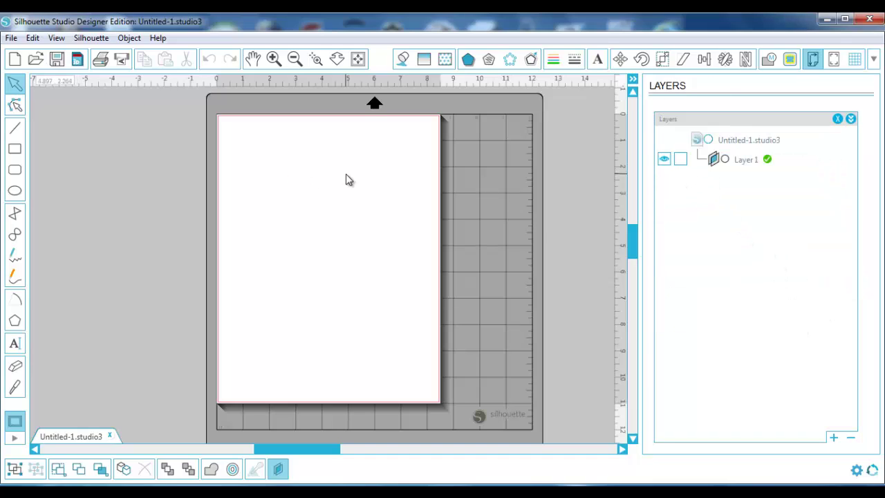
Draw a rectangle about 3.46 in wide and 3.01 in high on the upper part of the page, and add a second layer.
{"action": "left_click", "coordinate": [15, 149]}
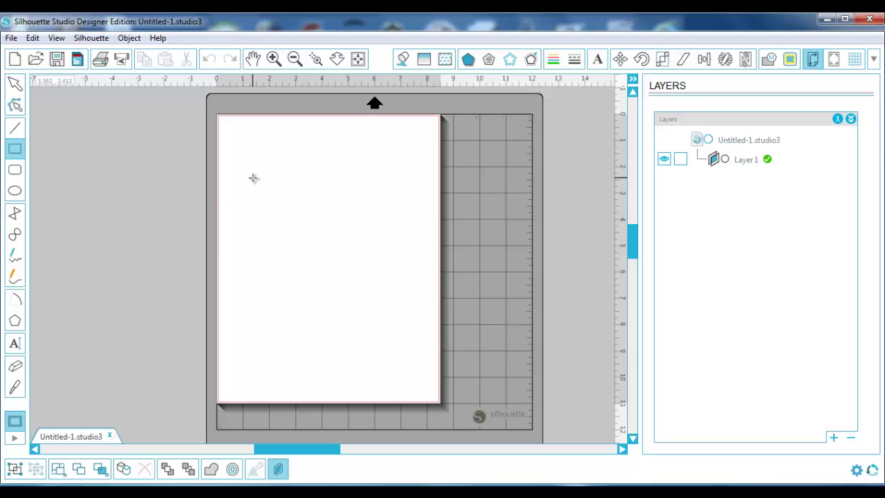
{"action": "mouse_move", "coordinate": [253, 178]}
{"action": "left_mouse_down"}
{"action": "mouse_move", "coordinate": [332, 253]}
{"action": "mouse_move", "coordinate": [345, 259]}
{"action": "mouse_move", "coordinate": [350, 242]}
{"action": "left_mouse_up"}
{"action": "left_click", "coordinate": [357, 281]}
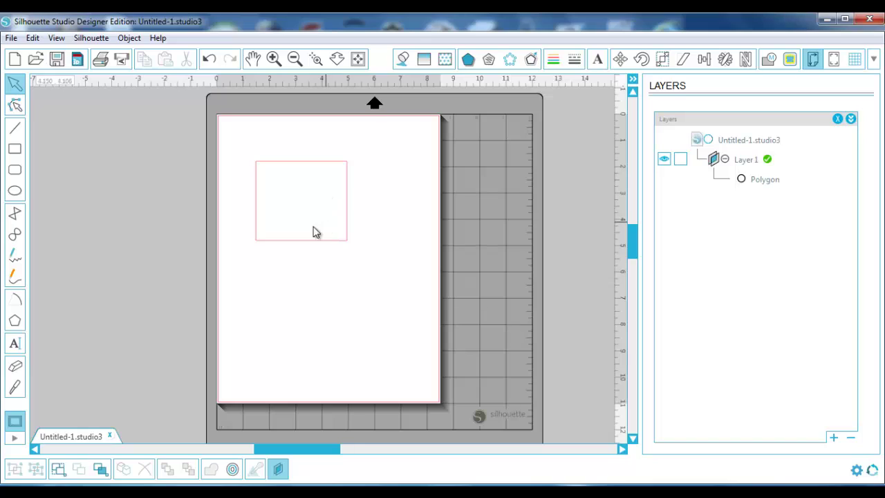
{"action": "left_click", "coordinate": [833, 438]}
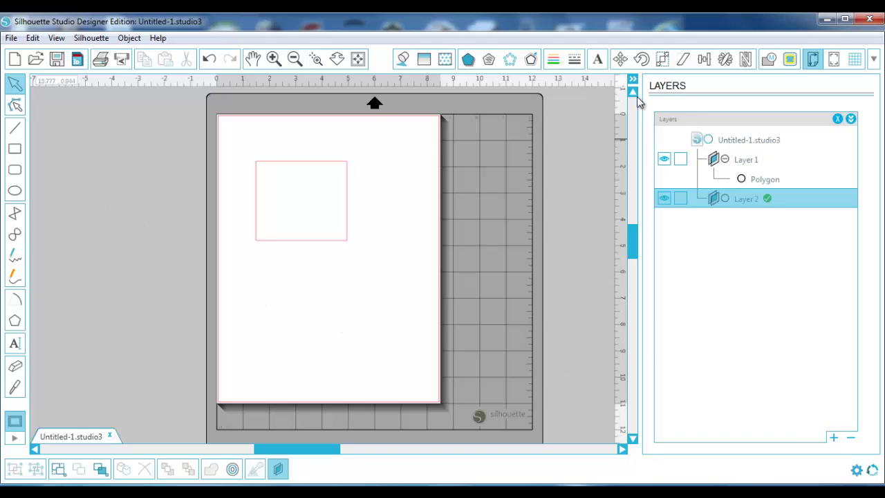
Create a round internal offset of about 0.244 in inside the rectangle.
{"action": "left_click", "coordinate": [531, 59]}
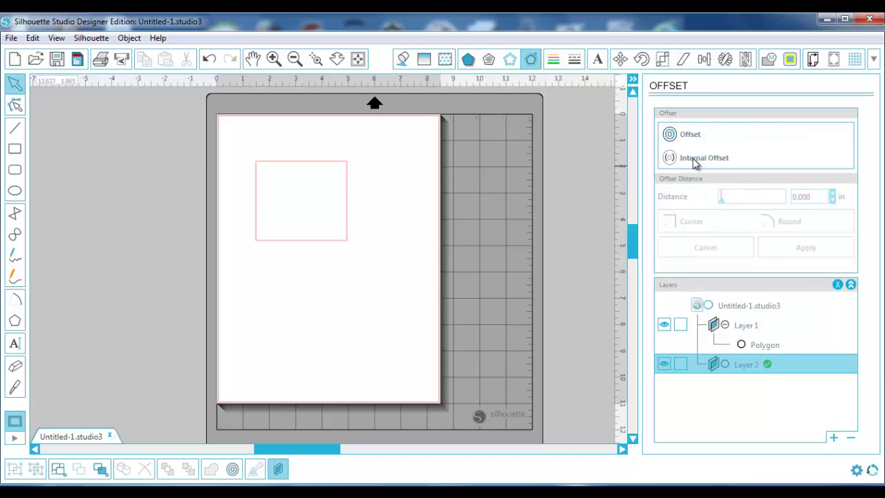
{"action": "left_click", "coordinate": [348, 189]}
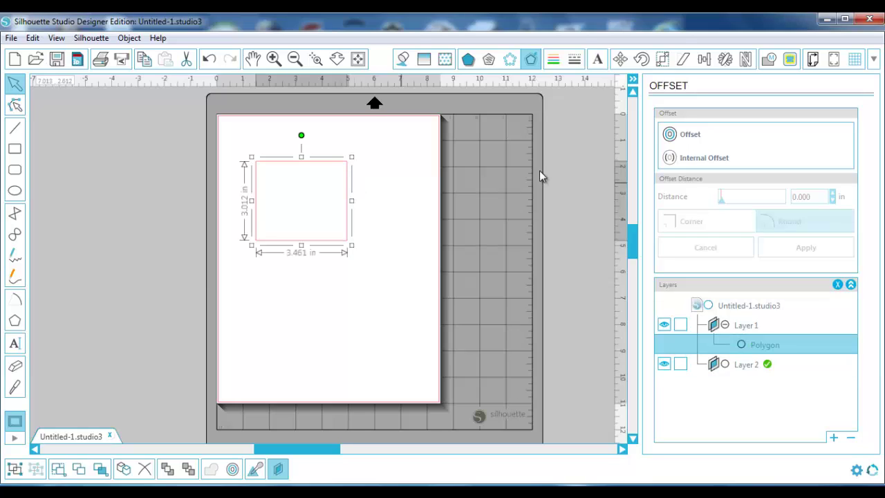
{"action": "left_click", "coordinate": [697, 159]}
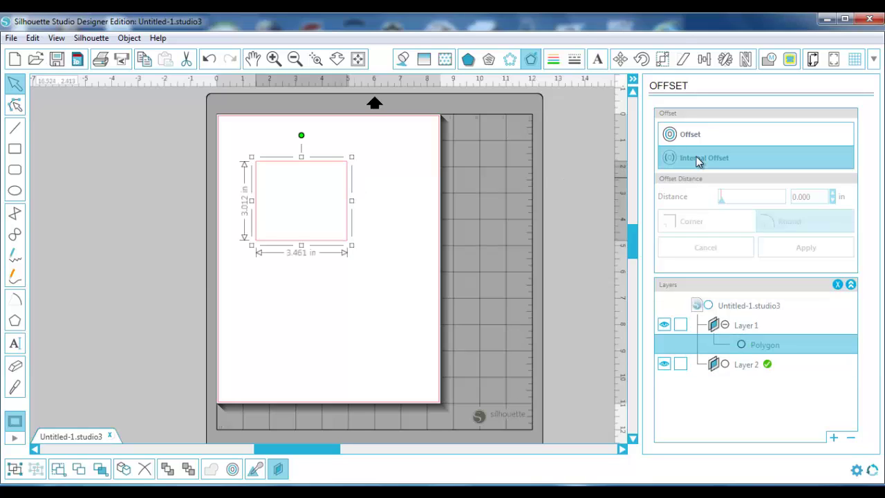
{"action": "left_click", "coordinate": [721, 200]}
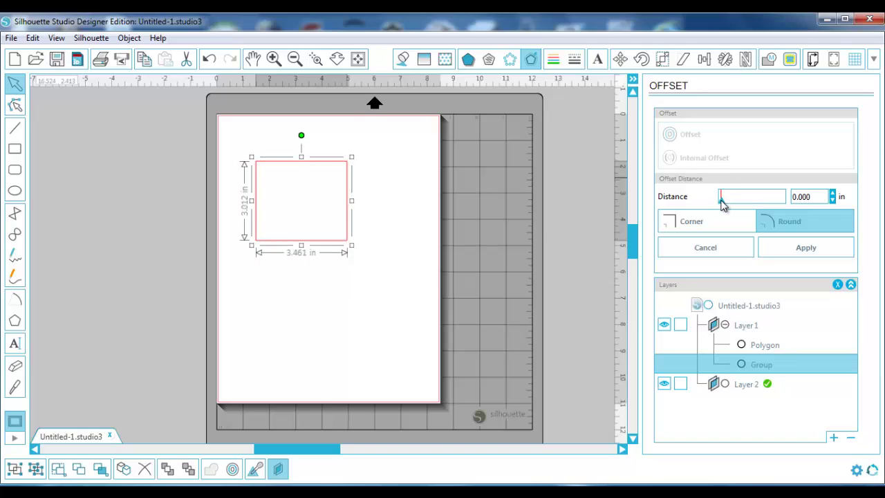
{"action": "left_click_drag", "start_coordinate": [722, 201], "coordinate": [723, 206]}
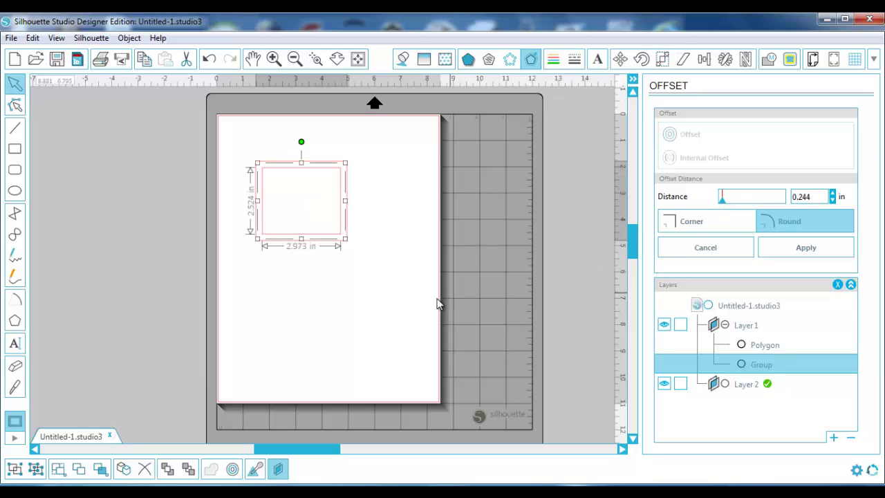
{"action": "left_click", "coordinate": [400, 305]}
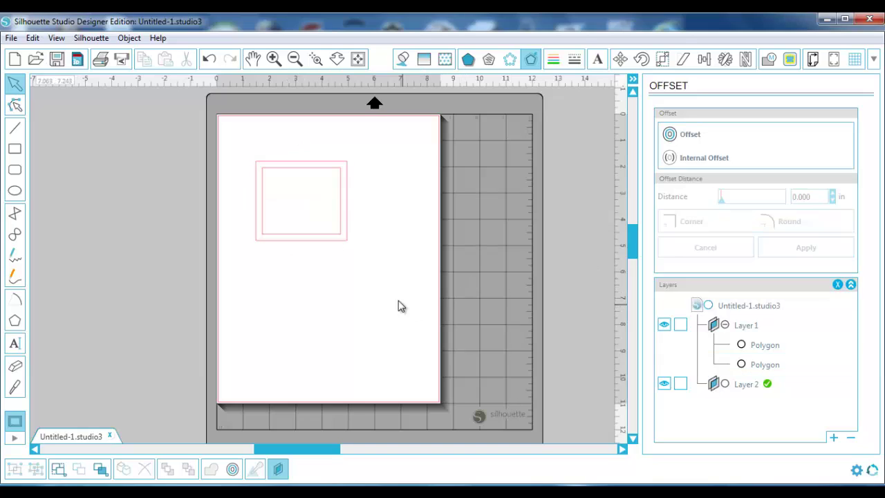
Fill the inner offset rectangle with the dark pink-and-teal polka-dot pattern.
{"action": "left_click", "coordinate": [341, 233]}
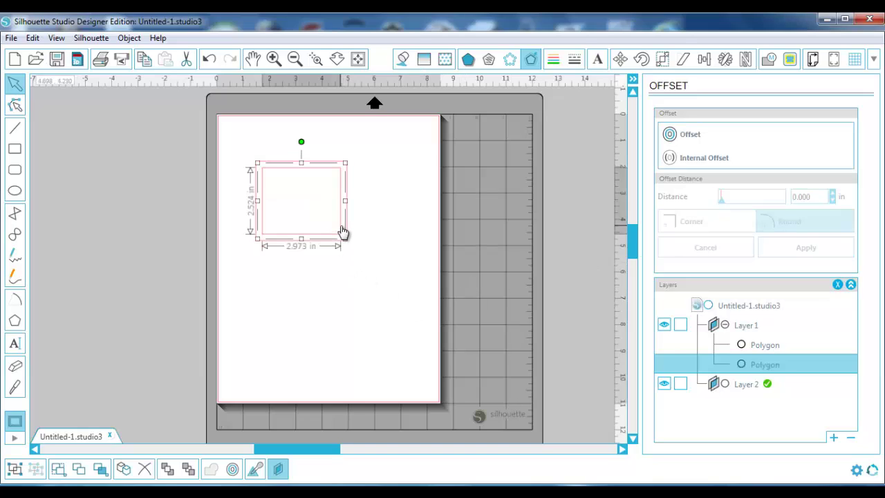
{"action": "left_click", "coordinate": [445, 60]}
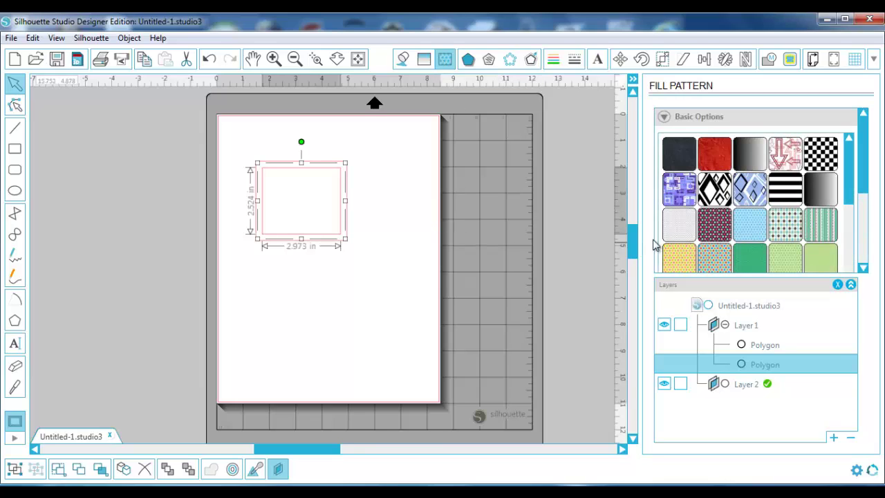
{"action": "left_click", "coordinate": [714, 224]}
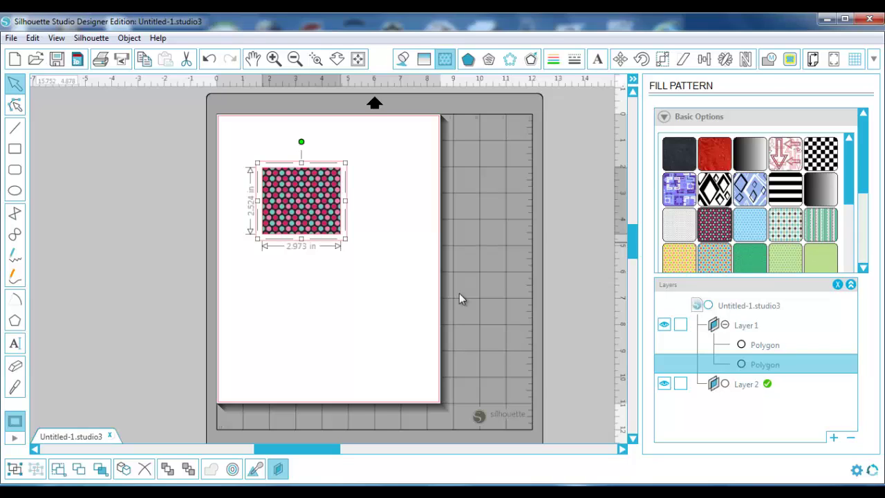
{"action": "left_click", "coordinate": [411, 316]}
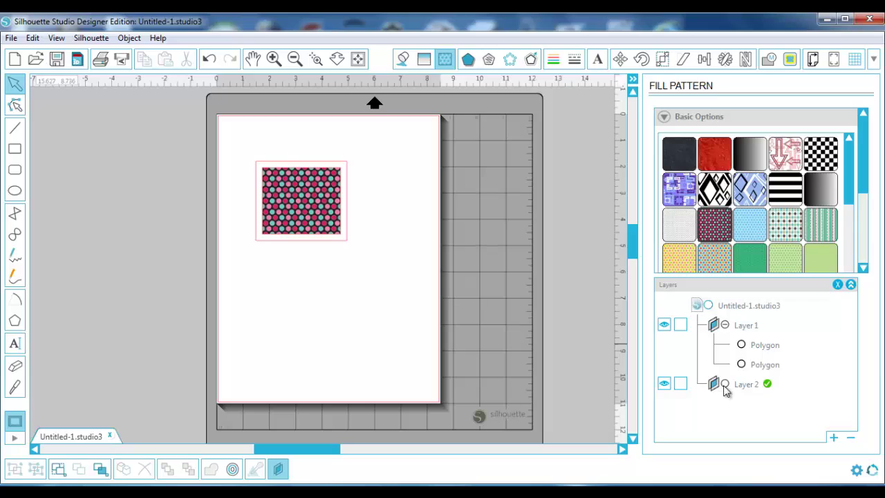
Move the patterned inner rectangle from Layer 1 to Layer 2.
{"action": "left_click", "coordinate": [752, 366]}
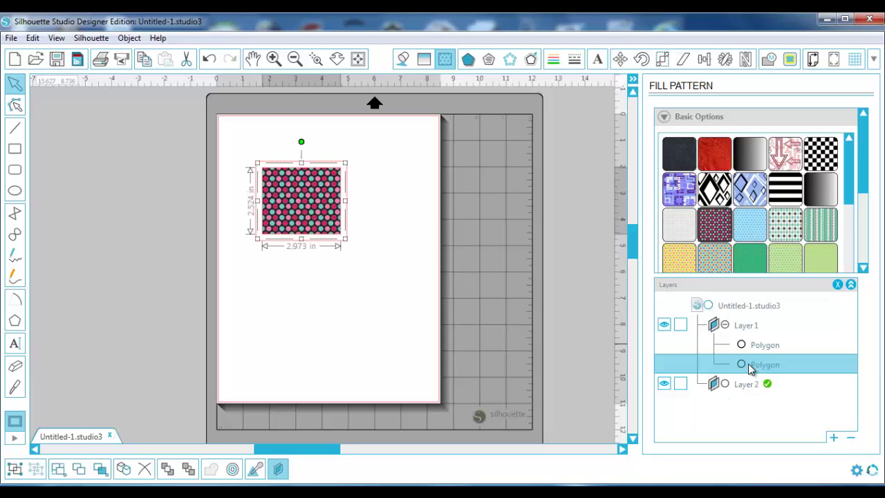
{"action": "left_click_drag", "start_coordinate": [750, 368], "coordinate": [747, 396]}
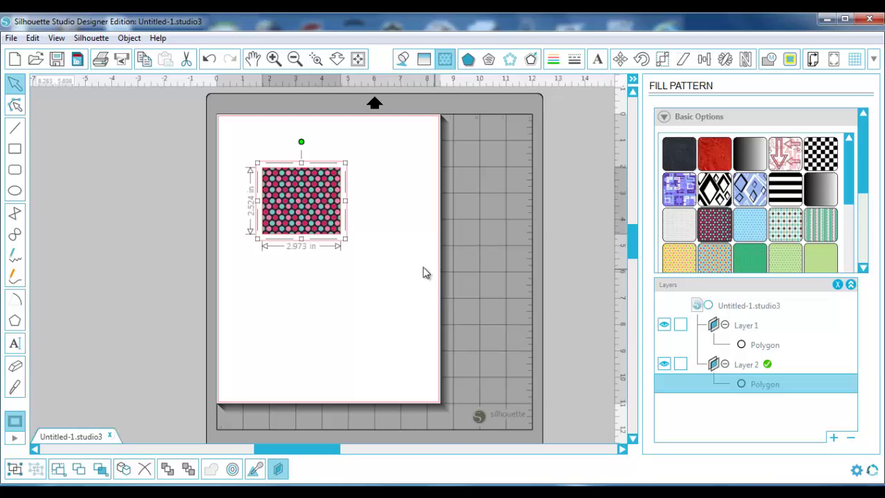
{"action": "left_click", "coordinate": [370, 245]}
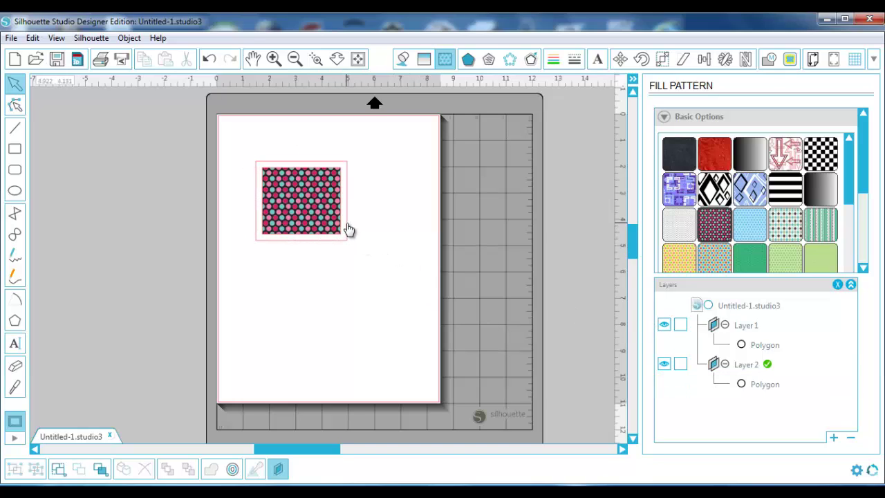
Move the unfilled outer rectangle straight down so it sits below the patterned rectangle.
{"action": "left_click", "coordinate": [348, 231]}
{"action": "left_click_drag", "start_coordinate": [348, 230], "coordinate": [357, 317]}
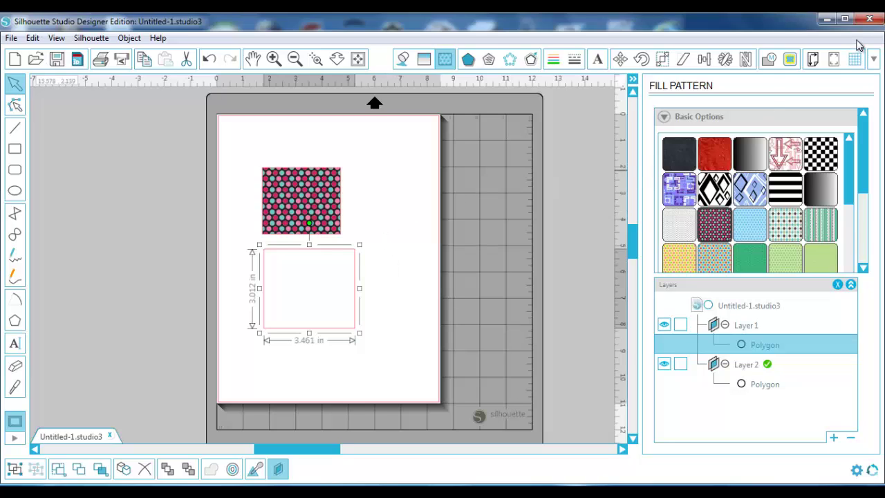
Bring up the cut settings and review the Standard mode's cut styles and material types.
{"action": "left_click", "coordinate": [873, 61]}
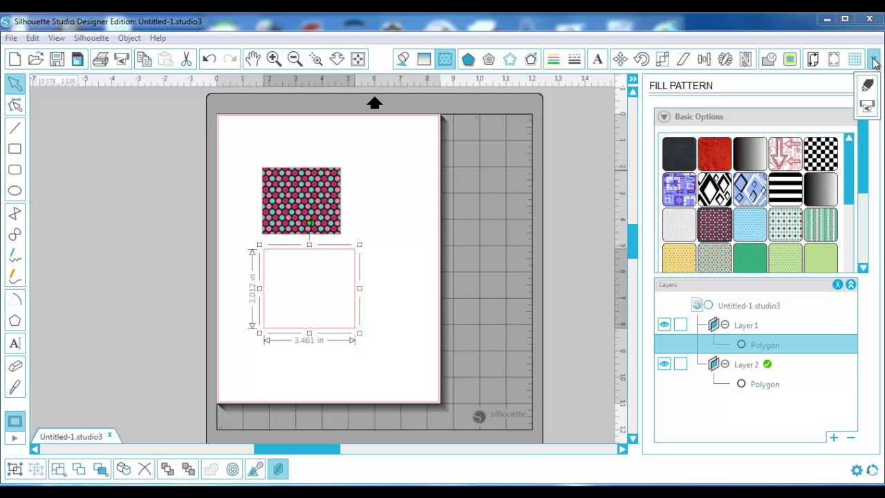
{"action": "left_click", "coordinate": [868, 86]}
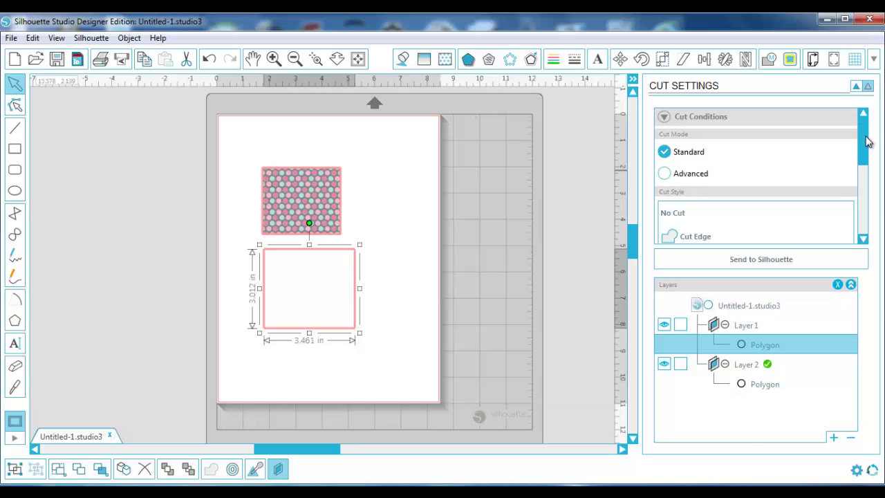
{"action": "left_click_drag", "start_coordinate": [864, 142], "coordinate": [872, 159]}
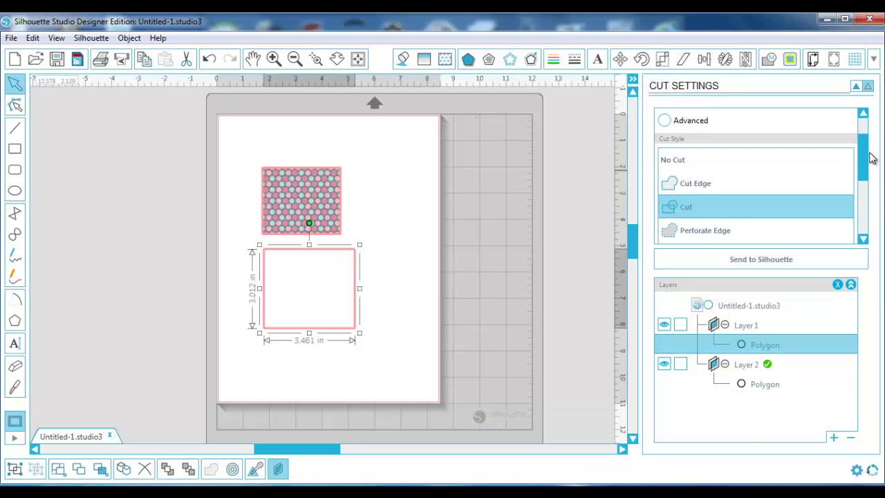
{"action": "scroll", "coordinate": [873, 171], "scroll_direction": "down", "scroll_amount": 5}
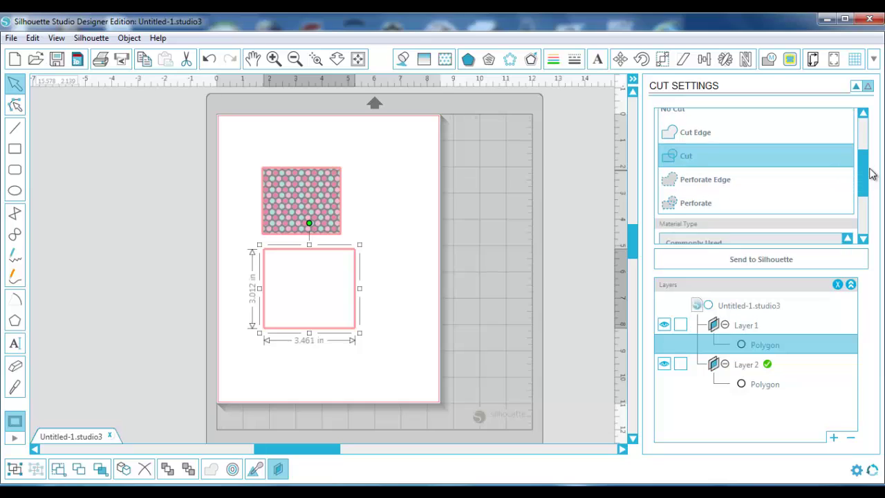
{"action": "scroll", "coordinate": [872, 200], "scroll_direction": "down", "scroll_amount": 2}
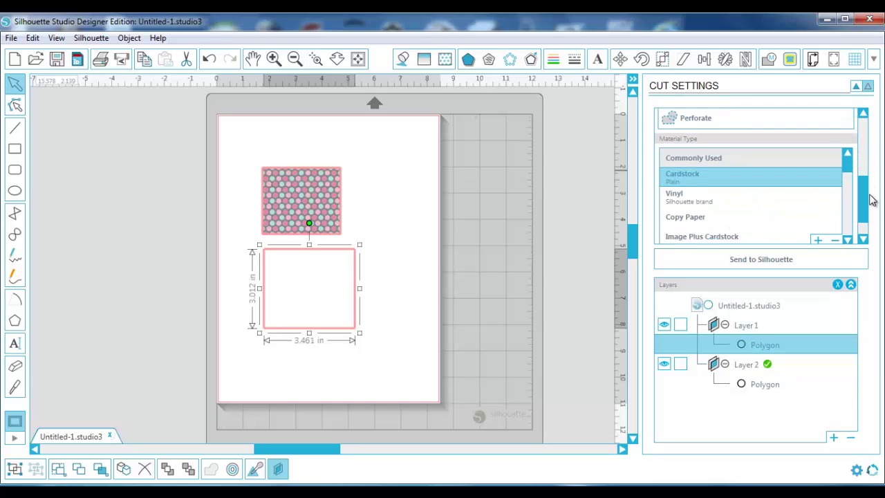
{"action": "left_click_drag", "start_coordinate": [870, 202], "coordinate": [864, 141]}
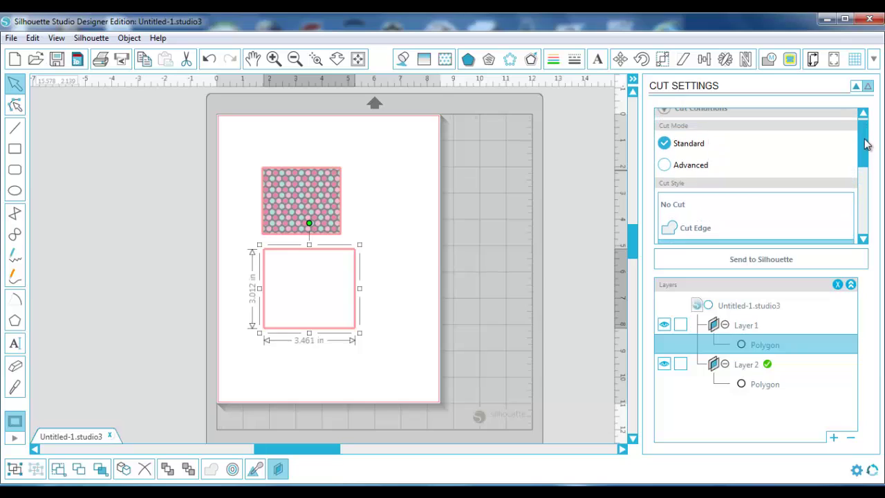
Switch the cut mode to Advanced with the cut order organised by Line Color.
{"action": "left_click", "coordinate": [699, 169]}
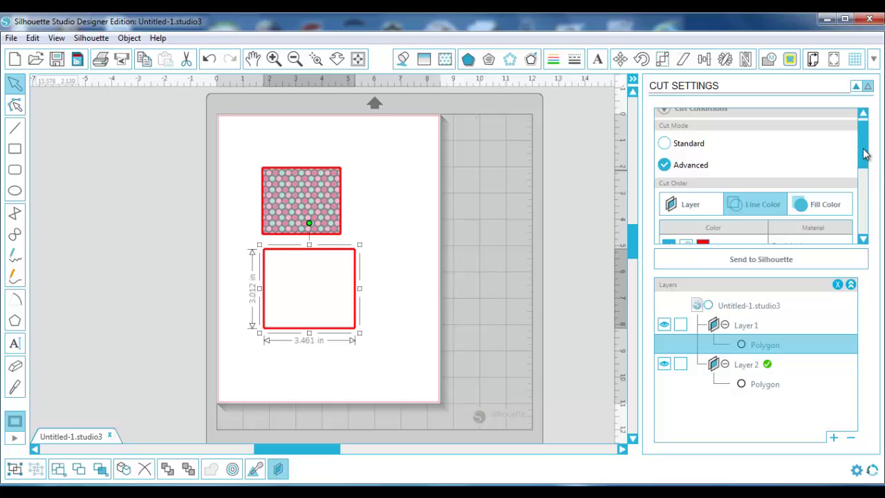
{"action": "left_click_drag", "start_coordinate": [868, 157], "coordinate": [867, 173]}
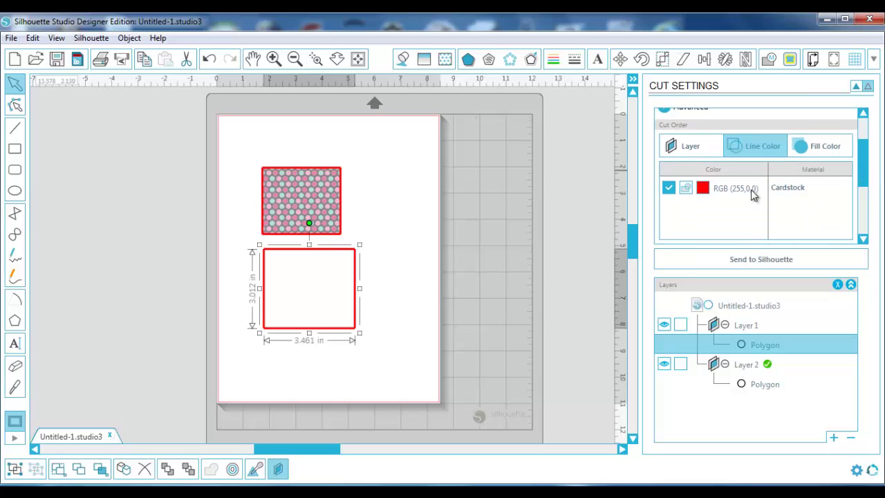
{"action": "left_click", "coordinate": [760, 148]}
Draw a rectangle about 3.21 by 2.74 in overlapping the unfilled one, and weld overlapping cut lines for the red line color.
{"action": "left_click", "coordinate": [408, 272]}
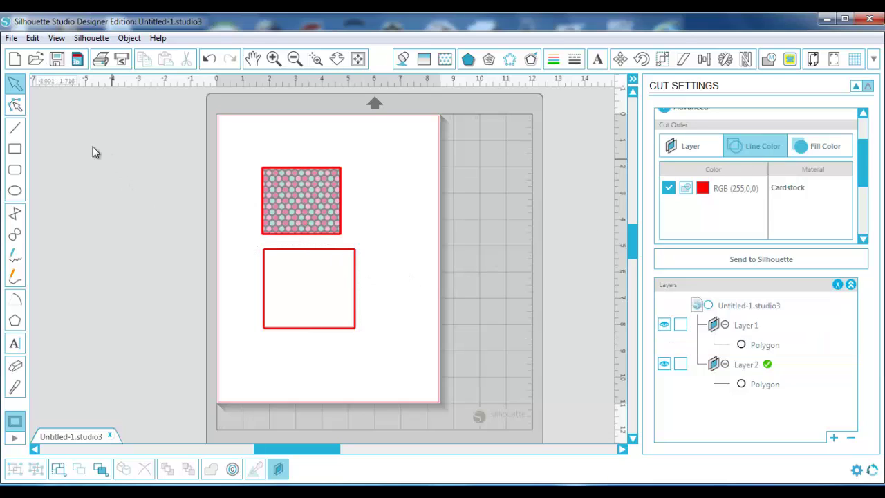
{"action": "left_click", "coordinate": [16, 150]}
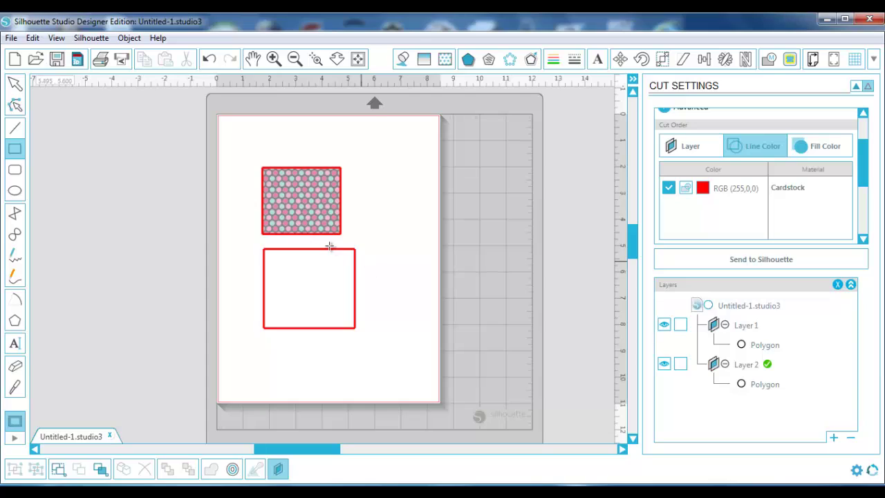
{"action": "left_click_drag", "start_coordinate": [324, 244], "coordinate": [408, 316]}
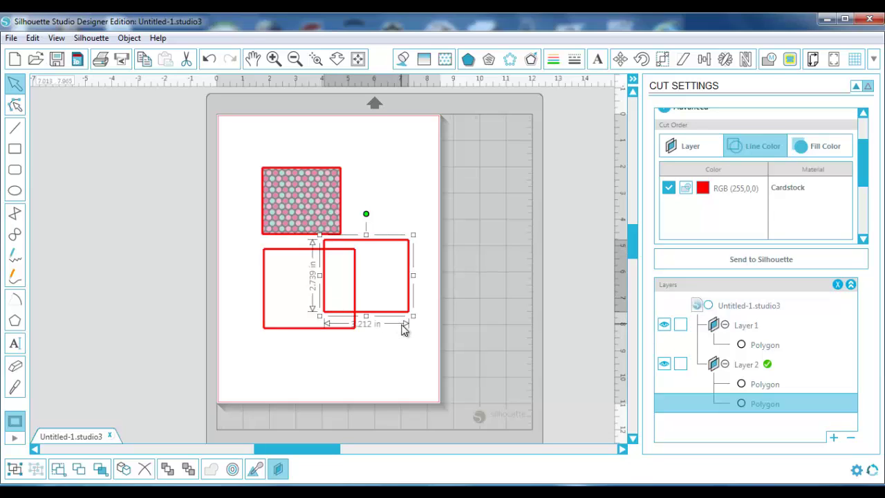
{"action": "left_click", "coordinate": [686, 194]}
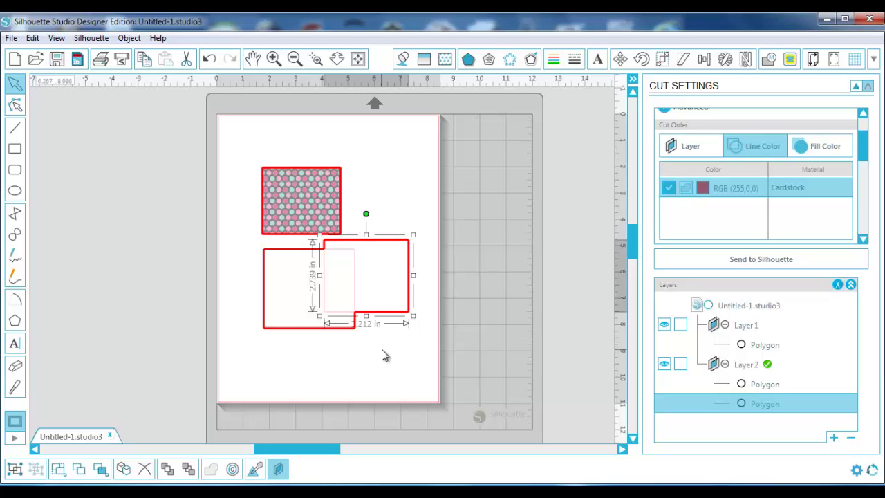
Change the cut order to Fill Color and move the patterned rectangle slightly up the page.
{"action": "left_click", "coordinate": [832, 155]}
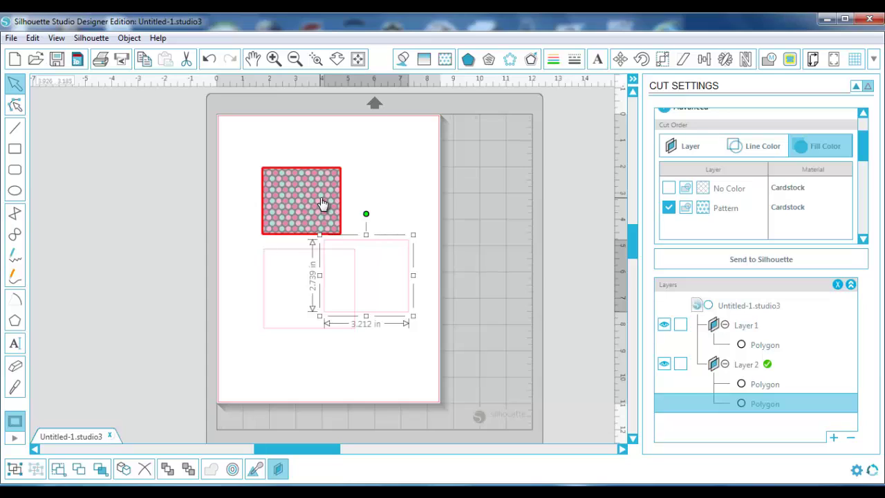
{"action": "left_click_drag", "start_coordinate": [322, 199], "coordinate": [315, 171]}
{"action": "left_click", "coordinate": [232, 228]}
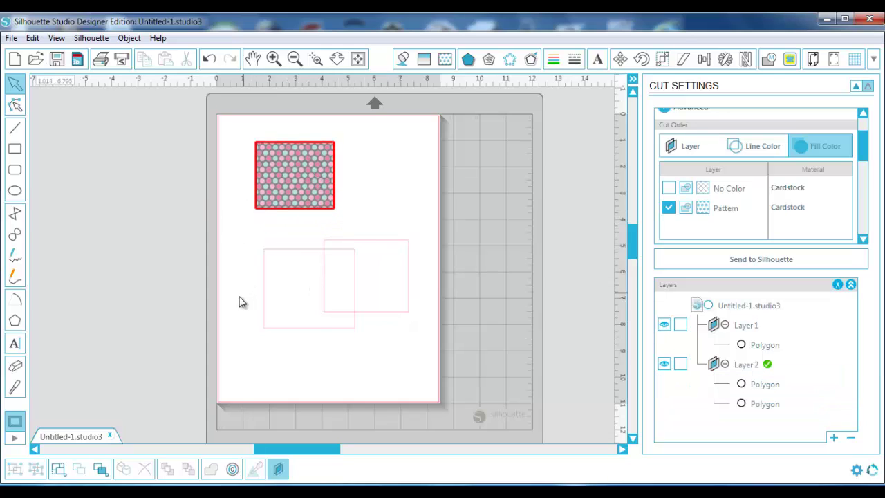
In the design view, draw a rectangle about 2.71 by 2.42 in beside the patterned one and fill it with green.
{"action": "left_click", "coordinate": [856, 87]}
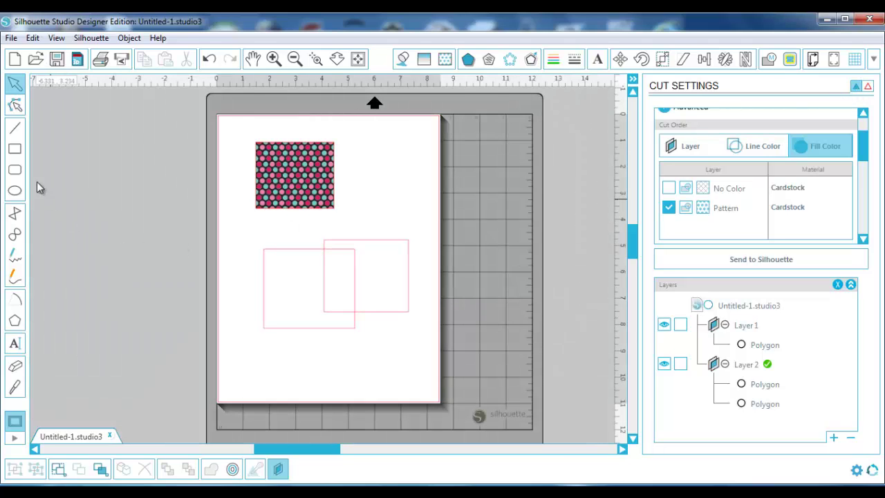
{"action": "left_click", "coordinate": [15, 149]}
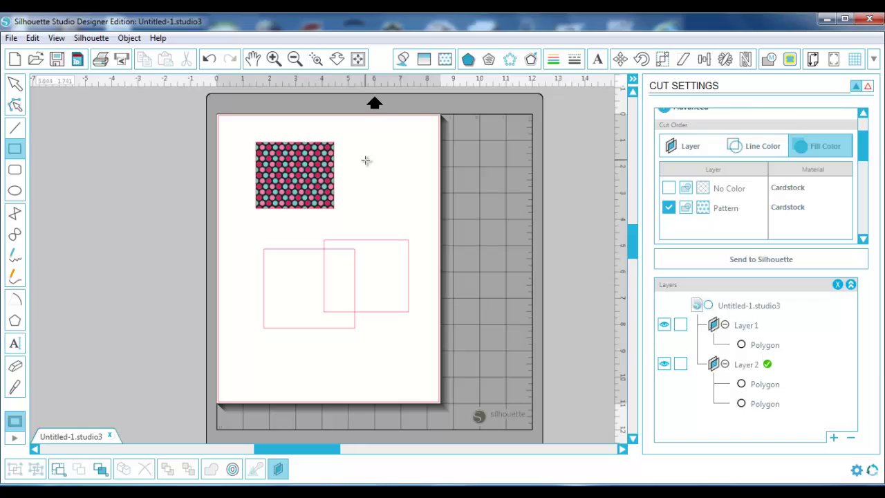
{"action": "left_click_drag", "start_coordinate": [349, 143], "coordinate": [421, 207]}
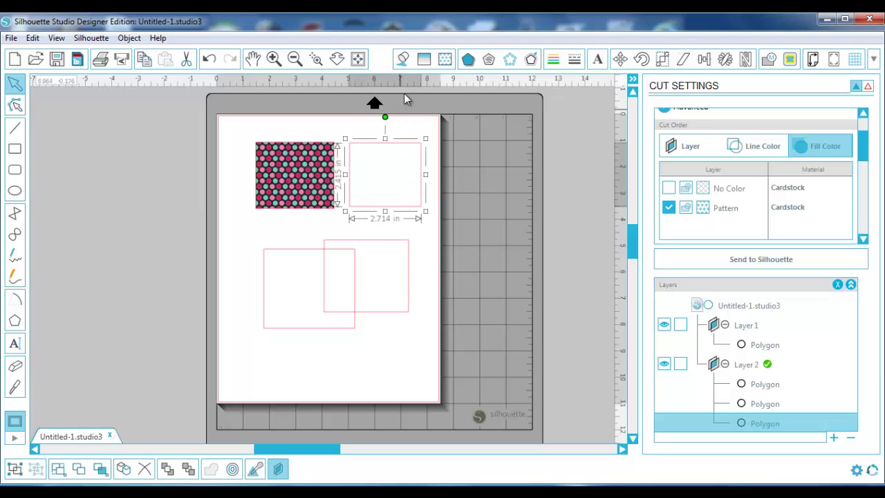
{"action": "left_click", "coordinate": [405, 61]}
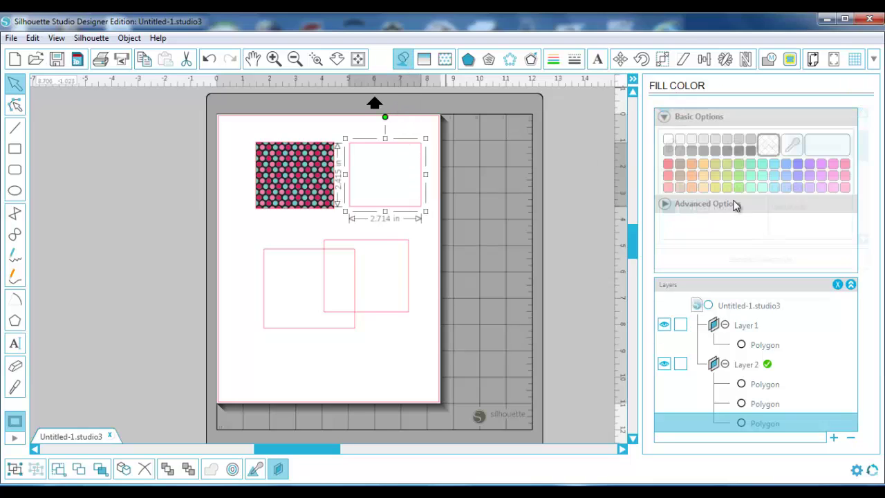
{"action": "left_click", "coordinate": [739, 165]}
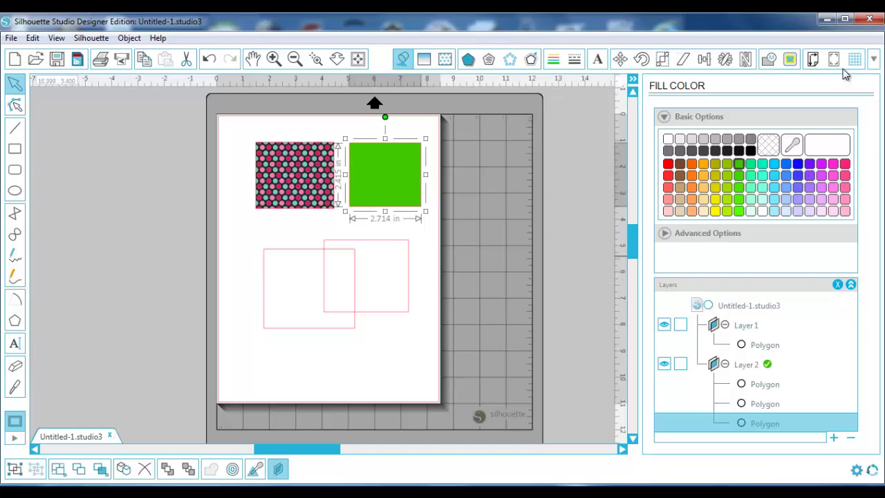
Reopen the cut settings and turn cutting for the green RGB (63,198,0) fill off and back on.
{"action": "left_click", "coordinate": [873, 59]}
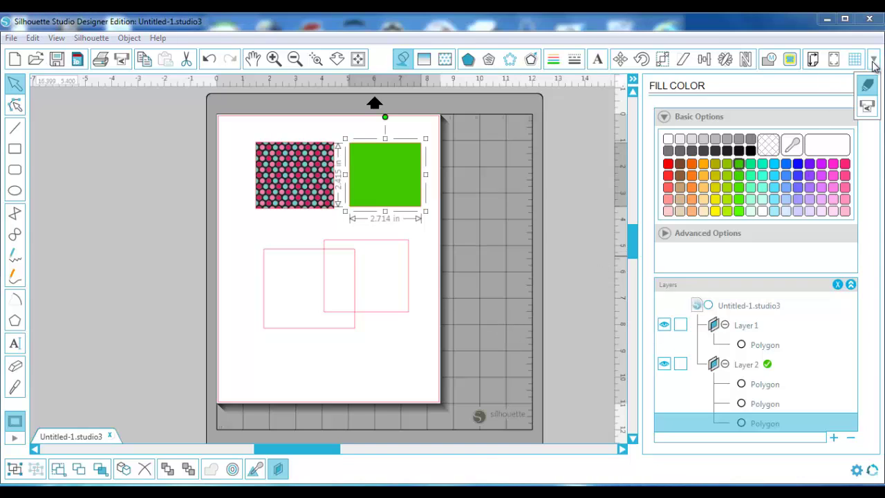
{"action": "left_click", "coordinate": [869, 85]}
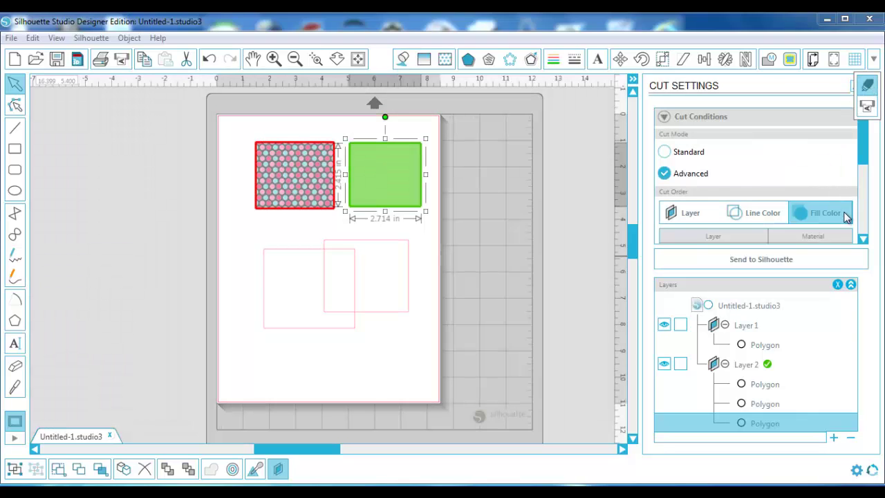
{"action": "left_click_drag", "start_coordinate": [860, 161], "coordinate": [872, 184]}
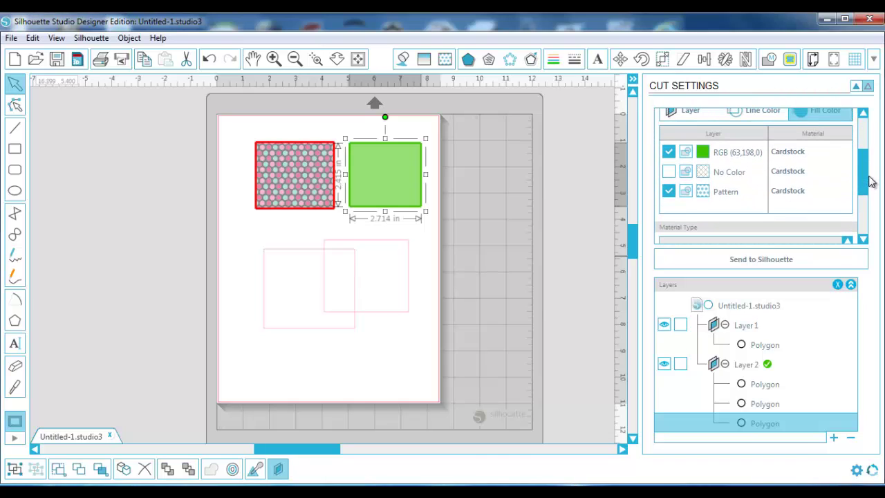
{"action": "left_click", "coordinate": [669, 152]}
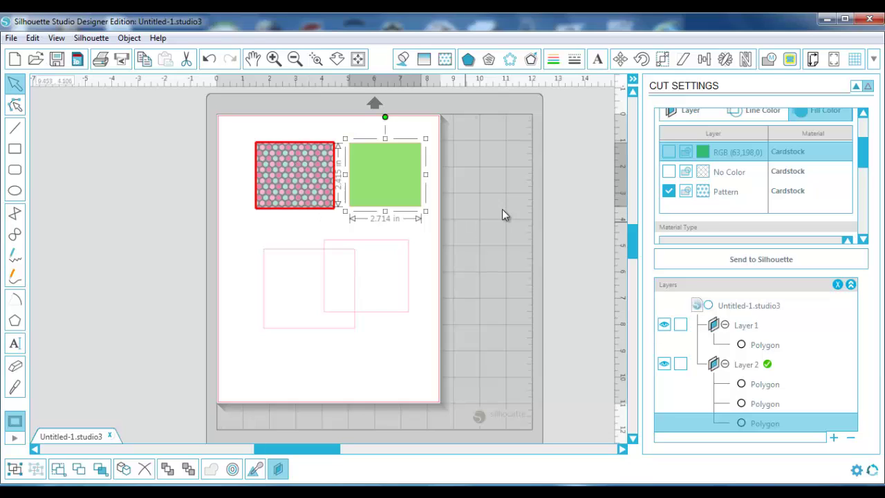
{"action": "left_click", "coordinate": [668, 152]}
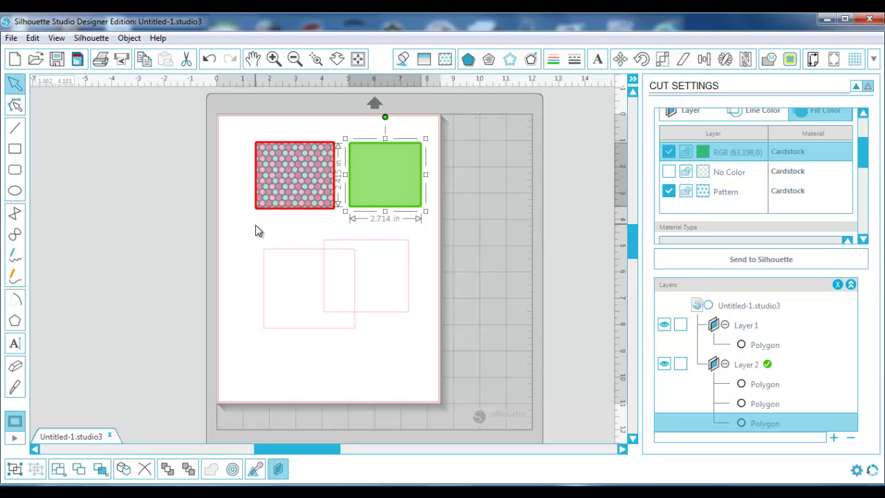
Delete the two overlapping unfilled rectangles in the middle of the page.
{"action": "left_click_drag", "start_coordinate": [253, 231], "coordinate": [437, 350]}
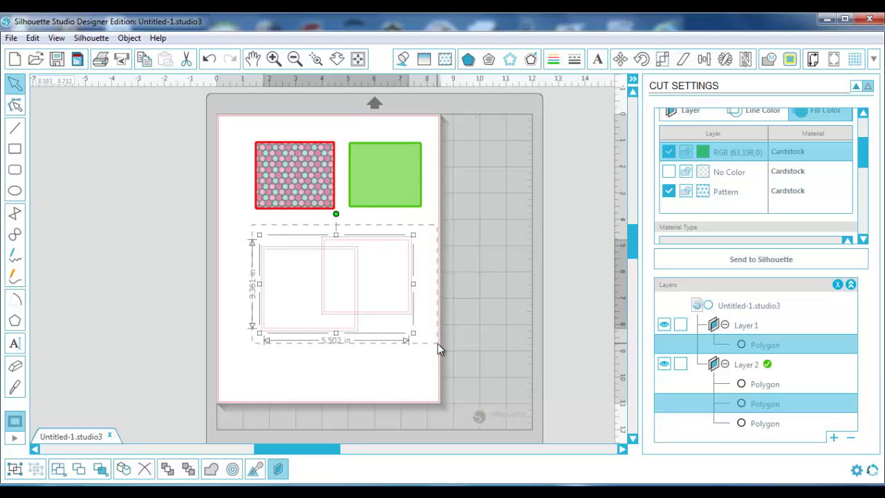
{"action": "key", "text": "Delete"}
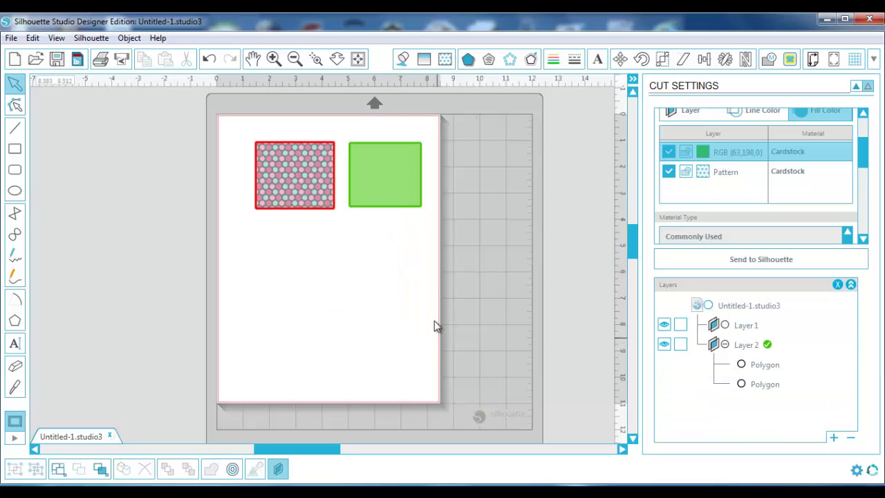
Duplicate the green rectangle and place the copy lower and slightly to the right, overlapping the original.
{"action": "left_click", "coordinate": [403, 207]}
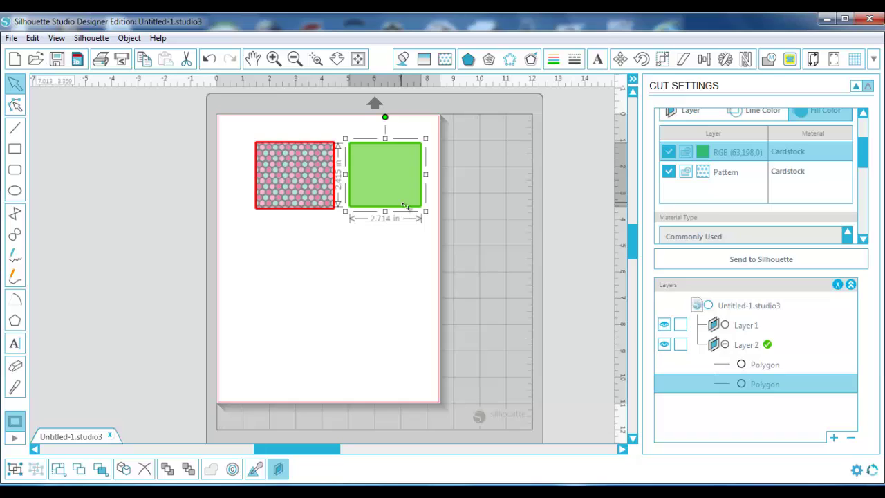
{"action": "key", "text": "ctrl+d"}
{"action": "left_click_drag", "start_coordinate": [407, 208], "coordinate": [418, 253]}
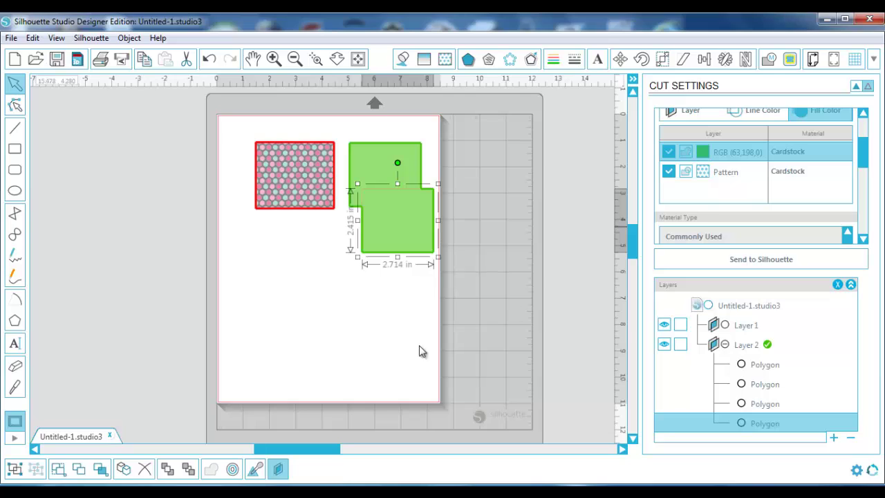
{"action": "left_click", "coordinate": [361, 374]}
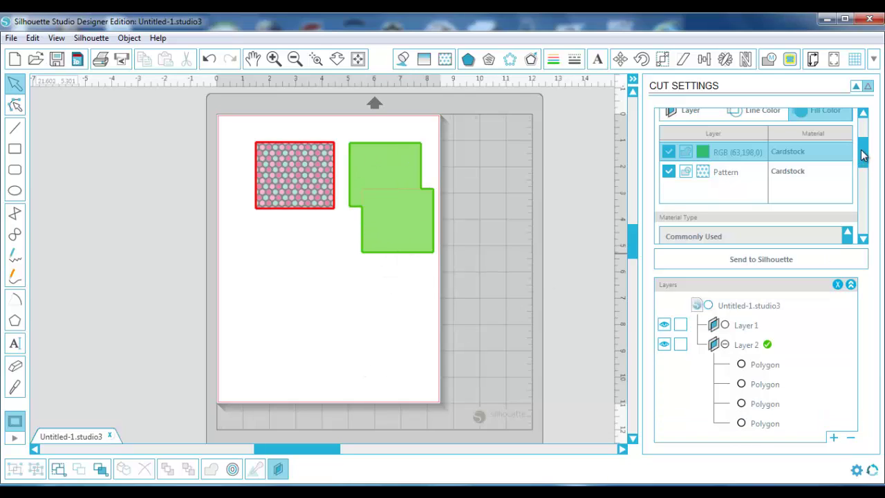
Set the cut order back to Line Color in the cut settings.
{"action": "scroll", "coordinate": [863, 151], "scroll_direction": "up", "scroll_amount": 2}
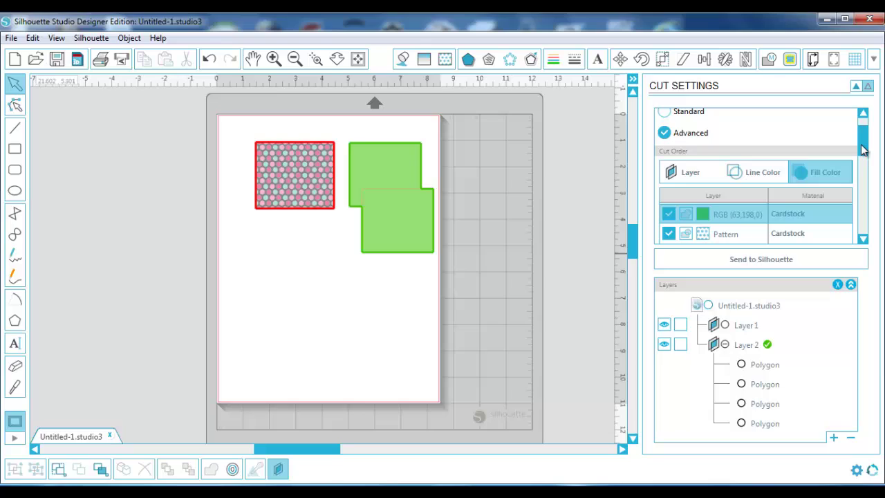
{"action": "left_click", "coordinate": [745, 175]}
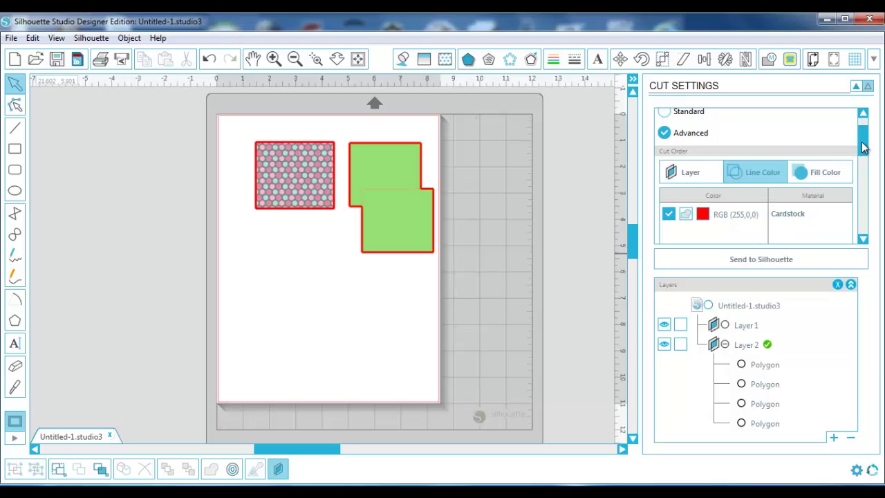
{"action": "left_click_drag", "start_coordinate": [863, 147], "coordinate": [867, 154]}
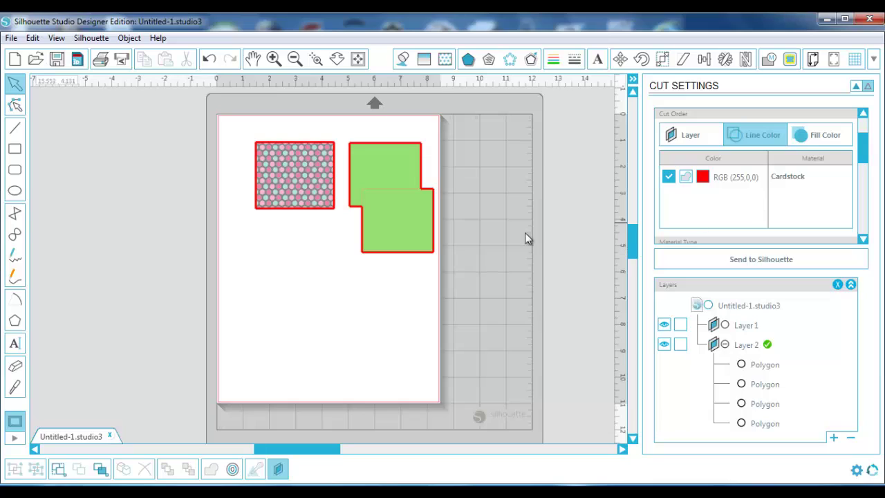
Set the line color of the two overlapping green rectangles to blue.
{"action": "left_click", "coordinate": [380, 256]}
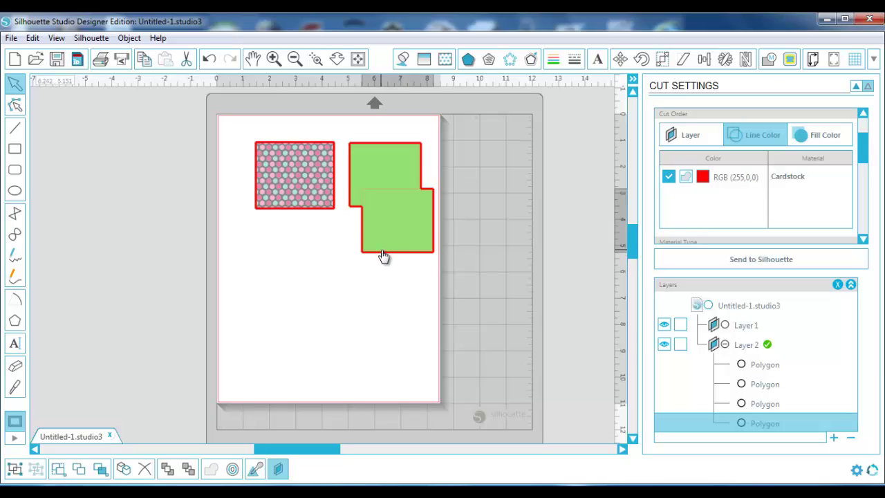
{"action": "left_click", "coordinate": [417, 151], "text": "shift"}
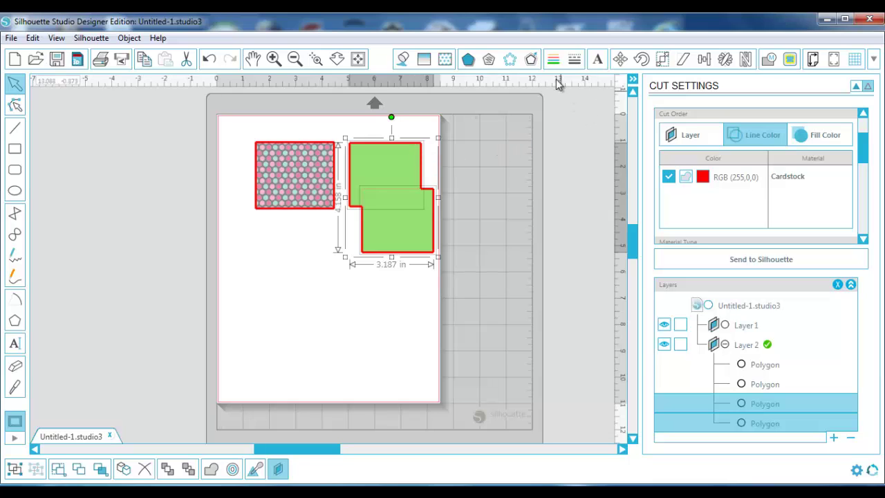
{"action": "left_click", "coordinate": [555, 60]}
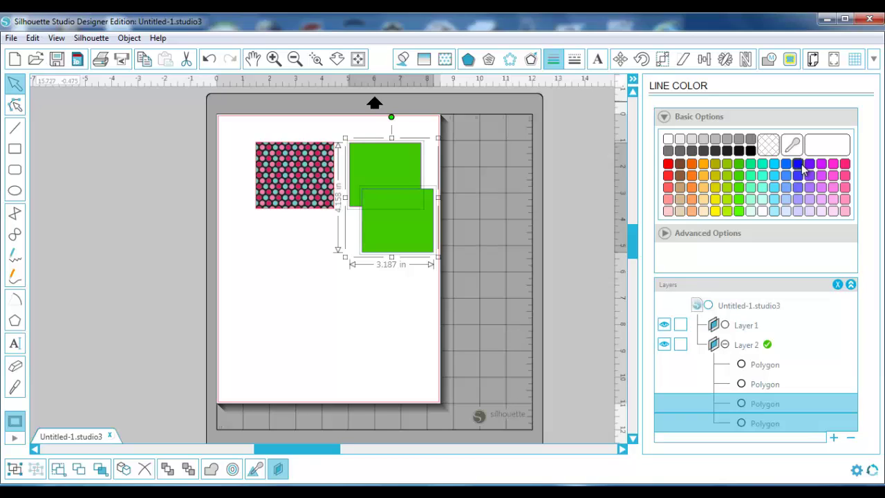
Examine the Line Color cut list in the cut settings for the two overlapping green rectangles.
{"action": "left_click", "coordinate": [874, 62]}
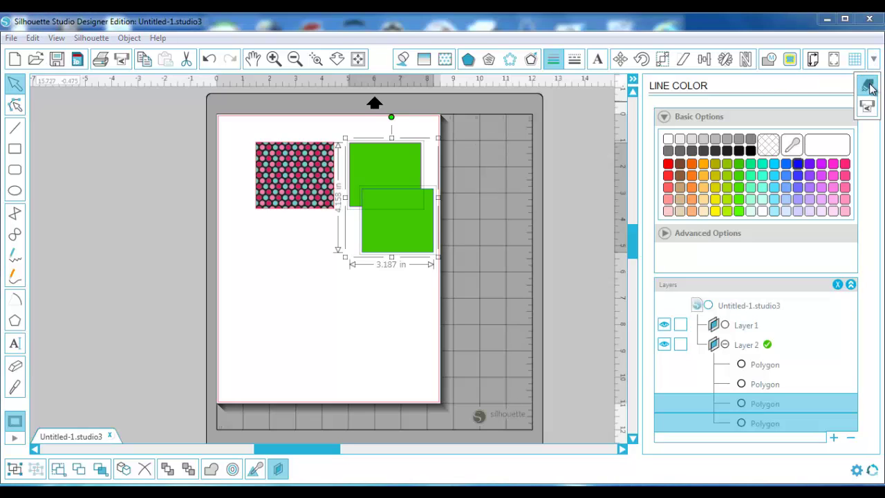
{"action": "left_click", "coordinate": [869, 86]}
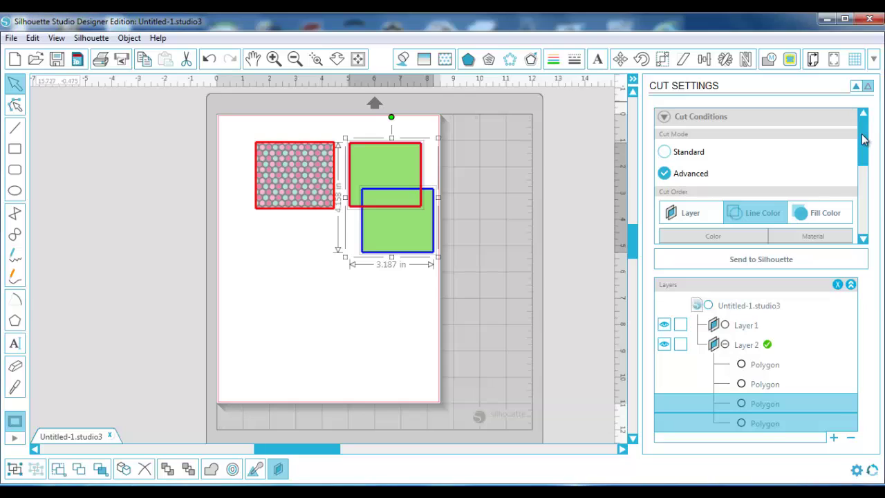
{"action": "scroll", "coordinate": [863, 143], "scroll_direction": "down", "scroll_amount": 2}
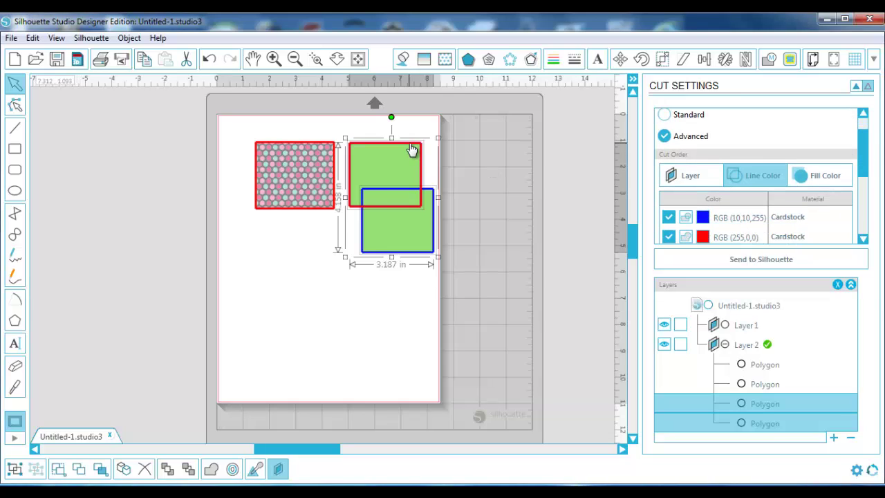
Set the upper green rectangle's line color to blue, checking its cut line in the cut settings.
{"action": "left_click", "coordinate": [276, 307]}
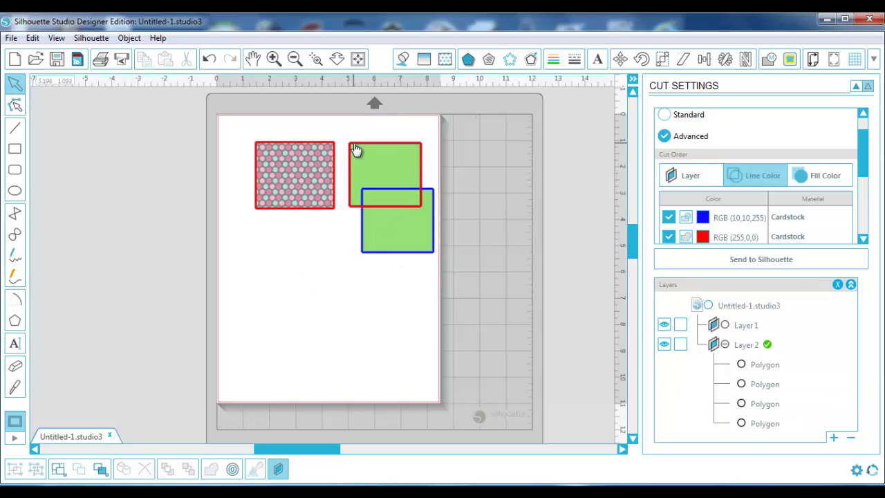
{"action": "left_click", "coordinate": [355, 150]}
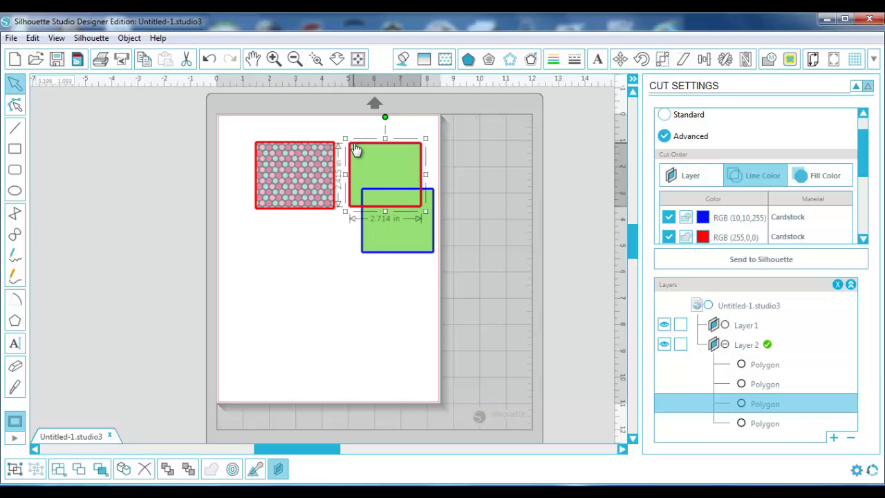
{"action": "left_click", "coordinate": [553, 61]}
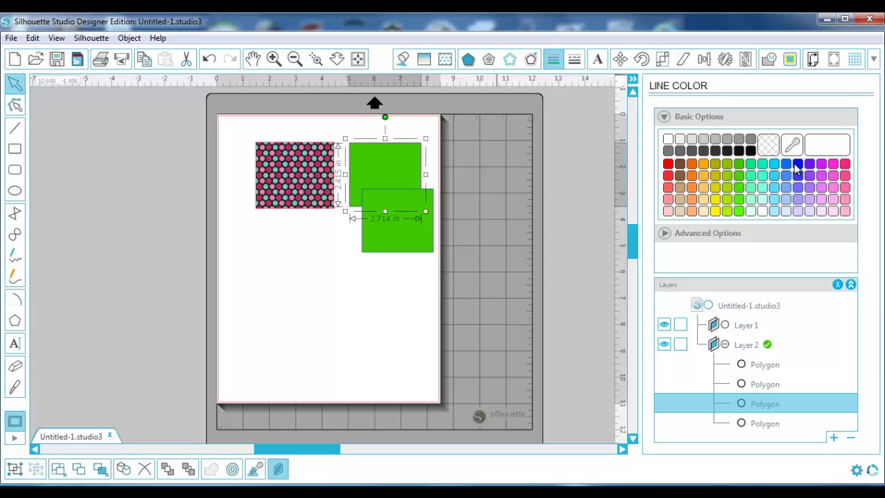
{"action": "mouse_move", "coordinate": [873, 76]}
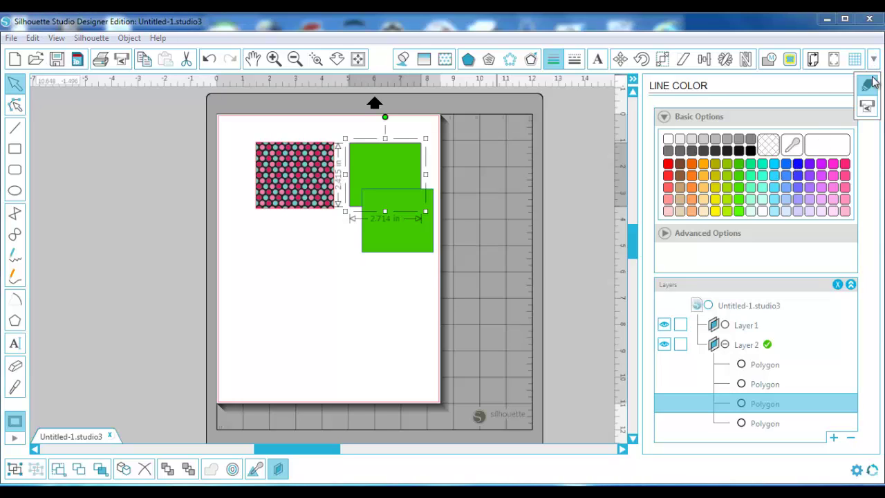
{"action": "left_click", "coordinate": [869, 84]}
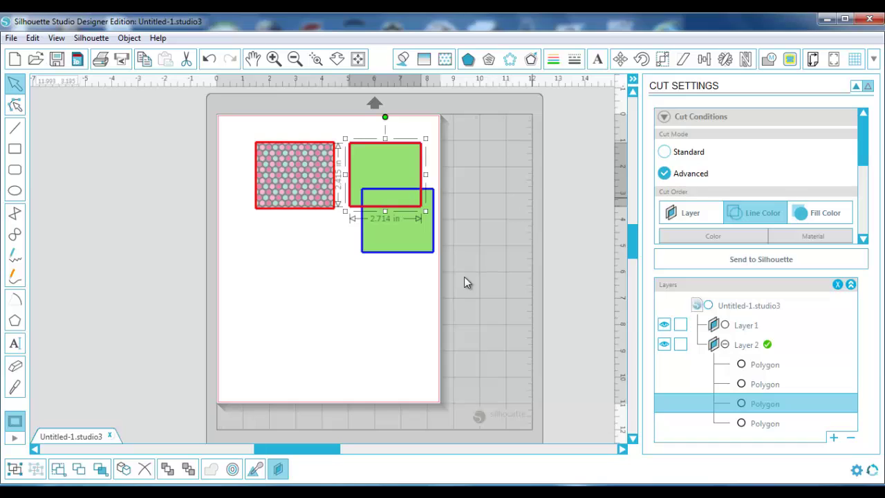
{"action": "left_click", "coordinate": [313, 325]}
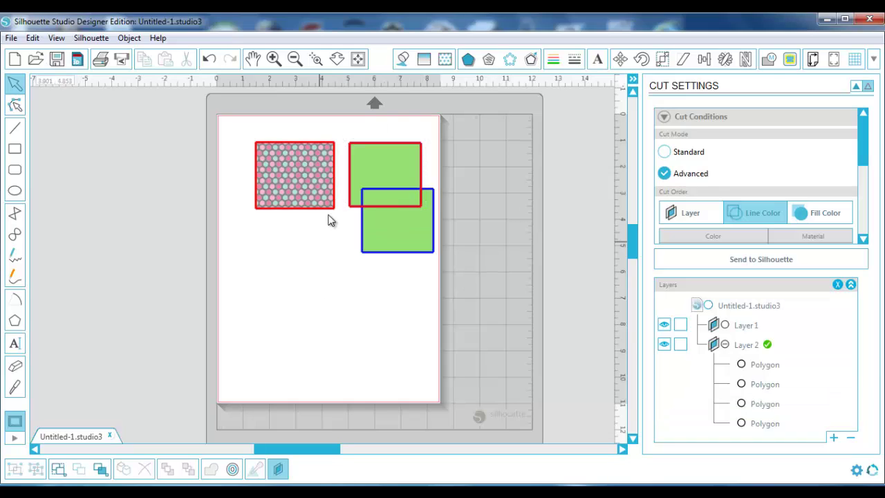
{"action": "left_click", "coordinate": [352, 181]}
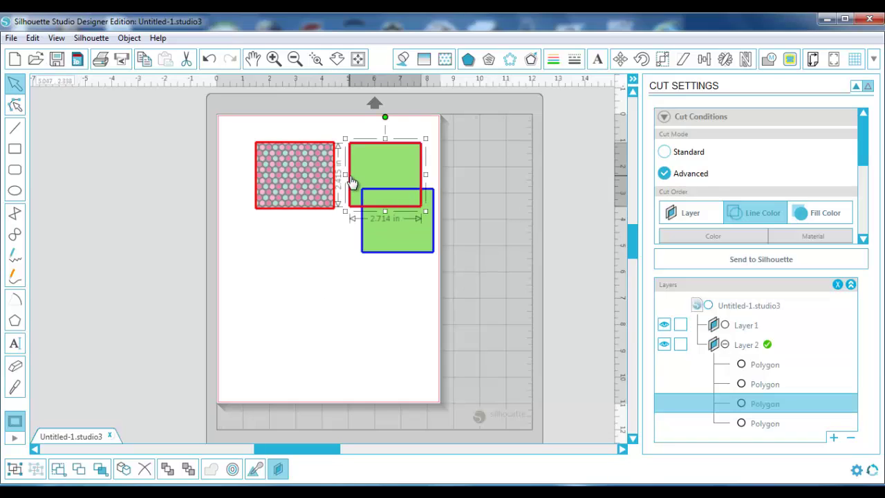
{"action": "left_click", "coordinate": [552, 60]}
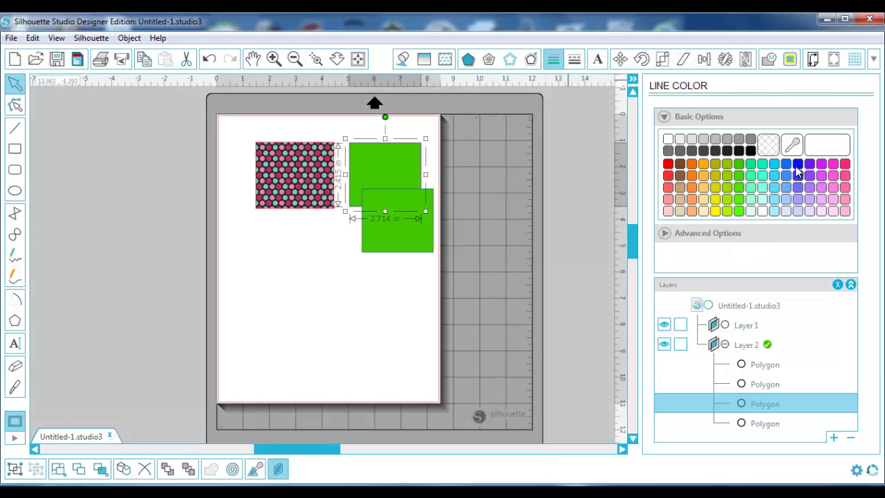
{"action": "left_click", "coordinate": [346, 328]}
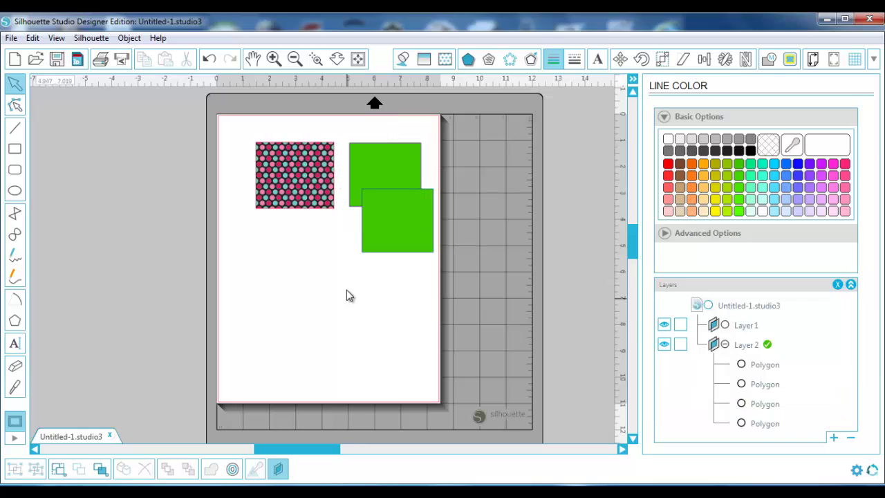
Move the patterned rectangle about 1 inch to the left, away from the green rectangles, and deselect it.
{"action": "left_click_drag", "start_coordinate": [322, 200], "coordinate": [294, 200]}
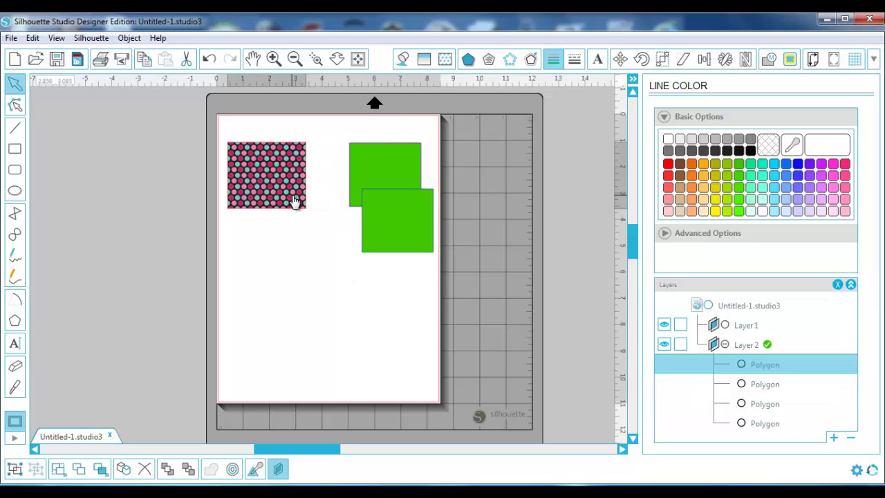
{"action": "left_click", "coordinate": [330, 185]}
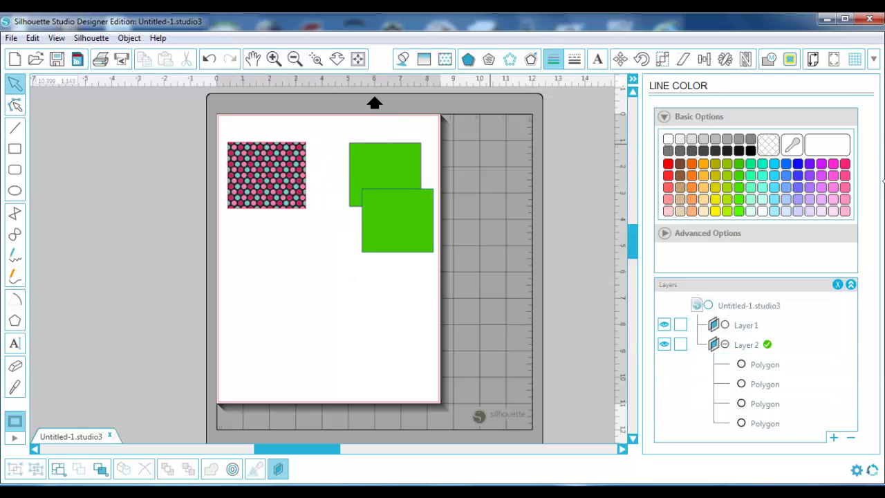
In the Line Color cut settings, exclude red lines from cutting, turn on auto weld for blue lines, and leave the cut preview.
{"action": "left_click", "coordinate": [874, 62]}
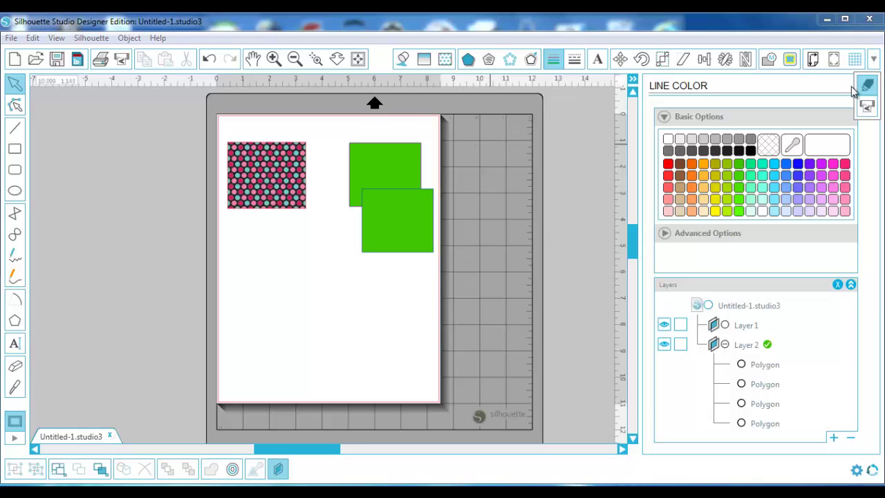
{"action": "left_click", "coordinate": [873, 88]}
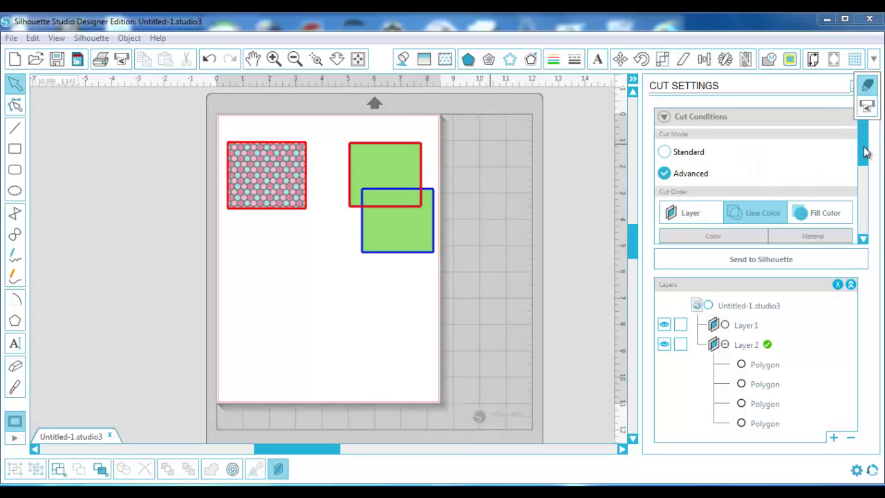
{"action": "left_click_drag", "start_coordinate": [863, 152], "coordinate": [870, 181]}
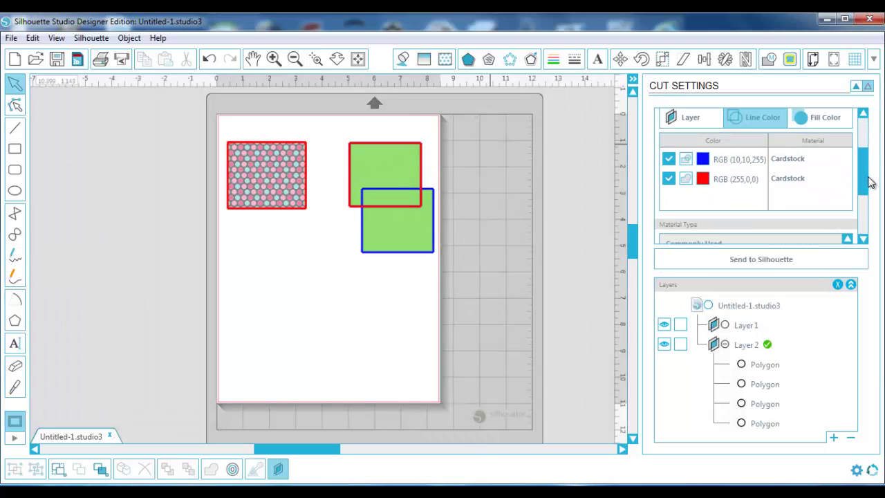
{"action": "left_click", "coordinate": [669, 179]}
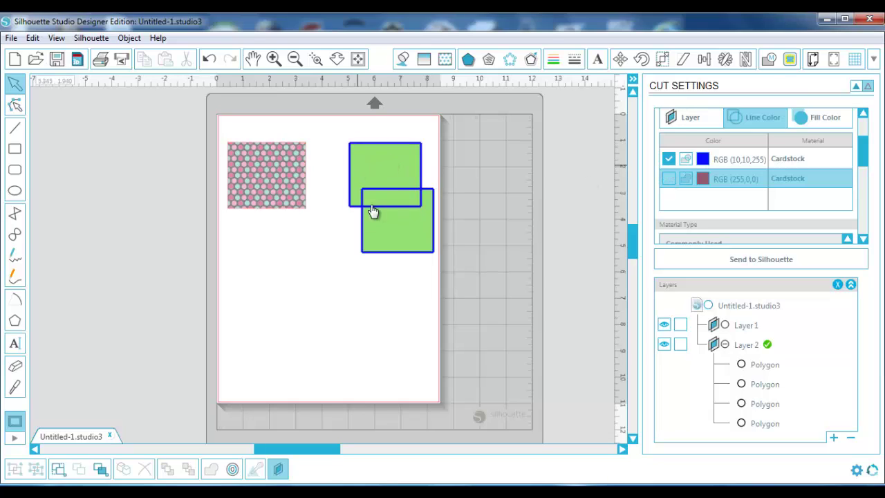
{"action": "left_click", "coordinate": [688, 161]}
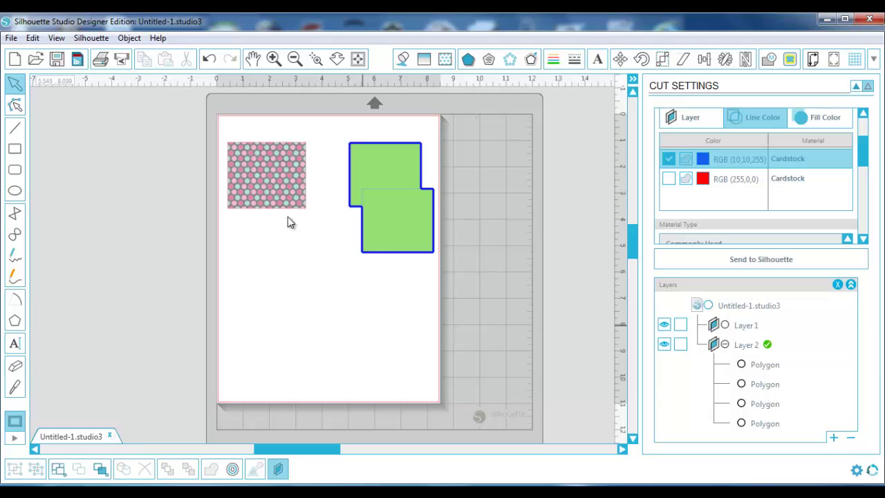
{"action": "left_click", "coordinate": [867, 86]}
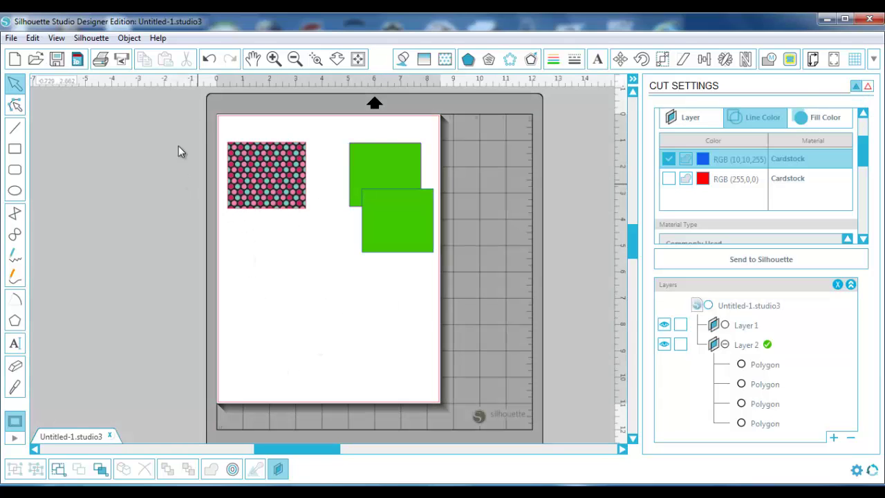
Delete all the rectangles from the page and hide the layer list.
{"action": "left_click_drag", "start_coordinate": [211, 112], "coordinate": [337, 234]}
{"action": "left_click_drag", "start_coordinate": [427, 286], "coordinate": [450, 290]}
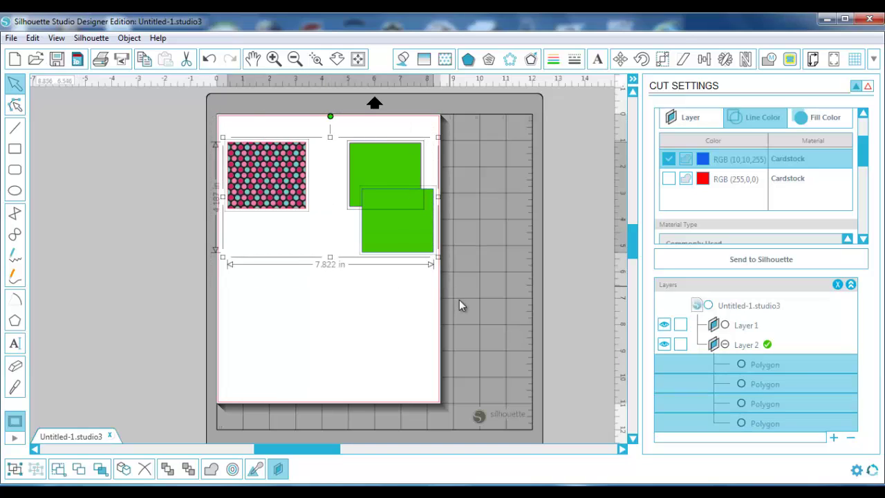
{"action": "key", "text": "Delete"}
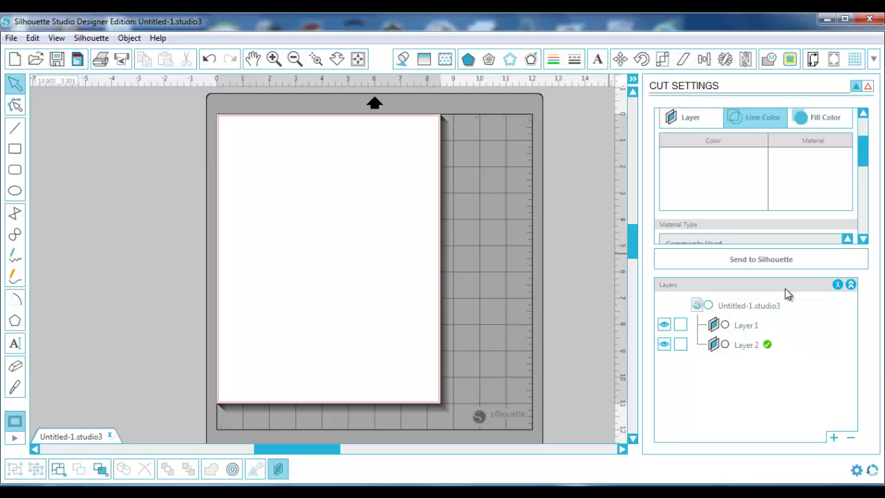
{"action": "left_click", "coordinate": [839, 284]}
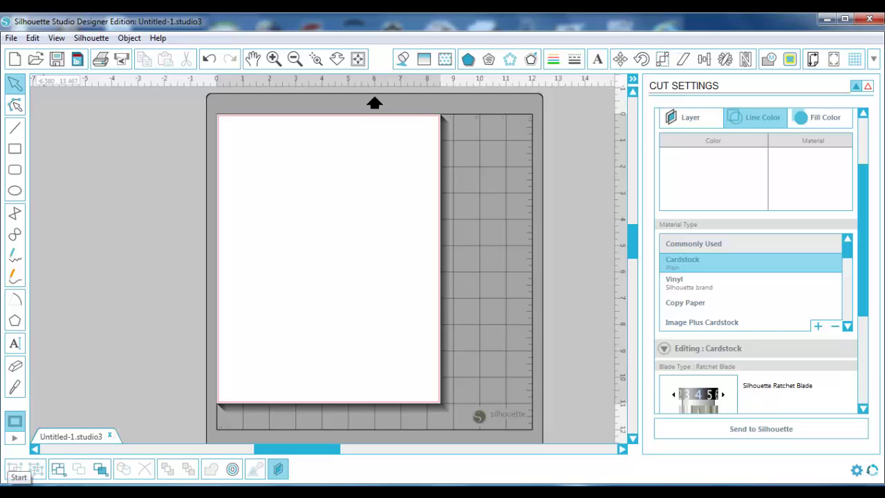
View the Documents library in Windows Explorer and close it again.
{"action": "left_click", "coordinate": [14, 489]}
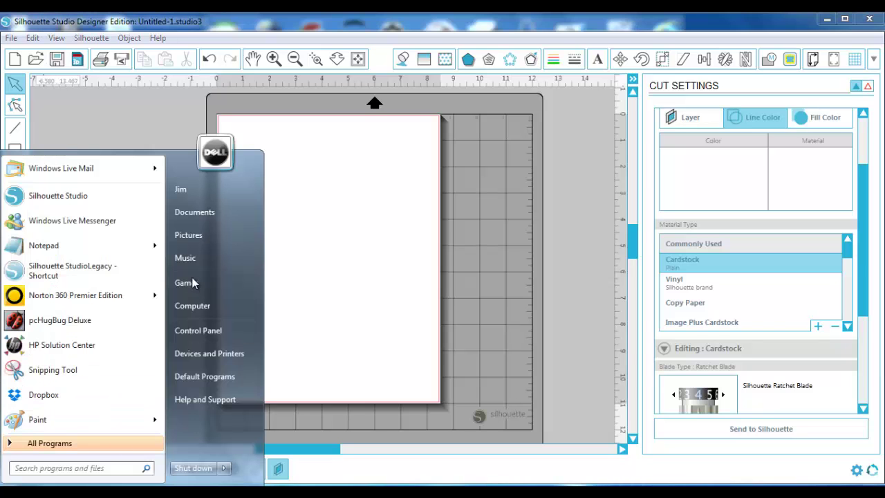
{"action": "left_click", "coordinate": [206, 212]}
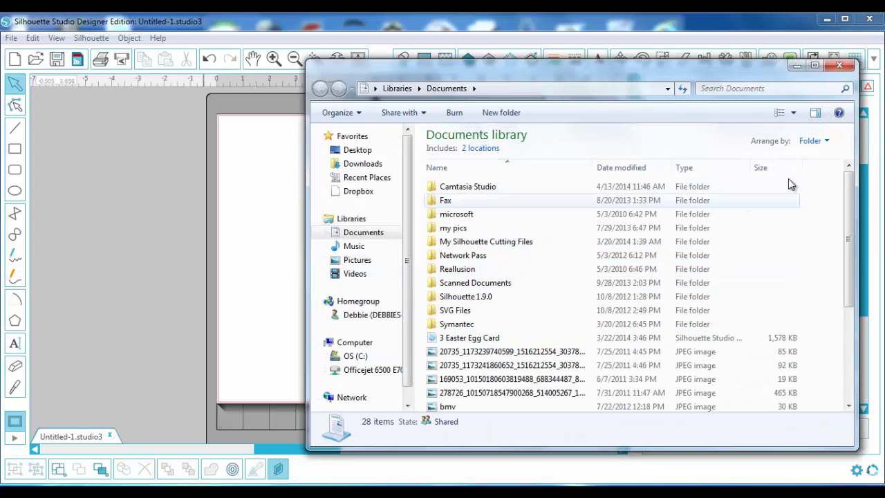
{"action": "left_click", "coordinate": [839, 66]}
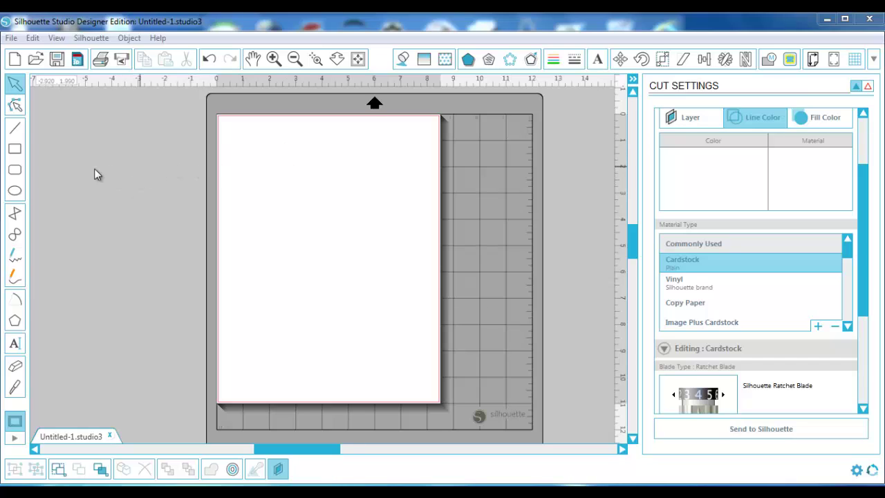
Draw a rectangle about 3.8 by 2.7 inches in the upper part of the page and select it.
{"action": "left_click", "coordinate": [15, 149]}
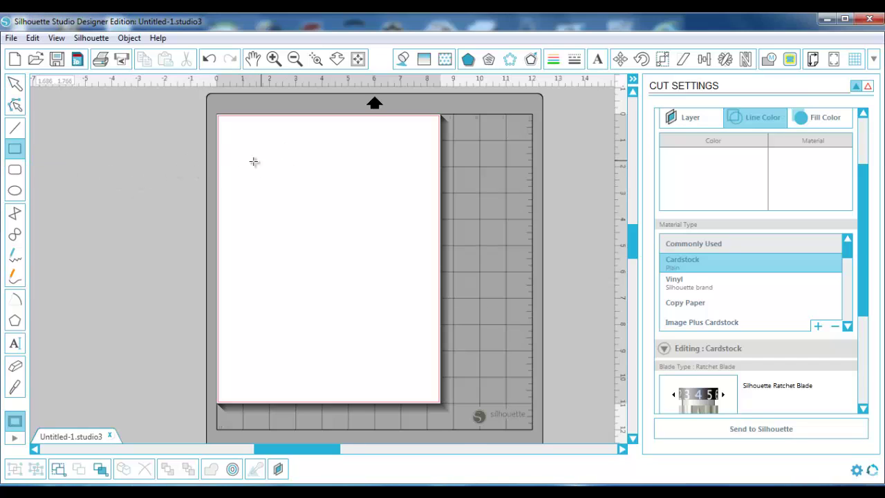
{"action": "mouse_move", "coordinate": [248, 162]}
{"action": "left_mouse_down"}
{"action": "mouse_move", "coordinate": [267, 191]}
{"action": "mouse_move", "coordinate": [334, 241]}
{"action": "mouse_move", "coordinate": [348, 235]}
{"action": "left_mouse_up"}
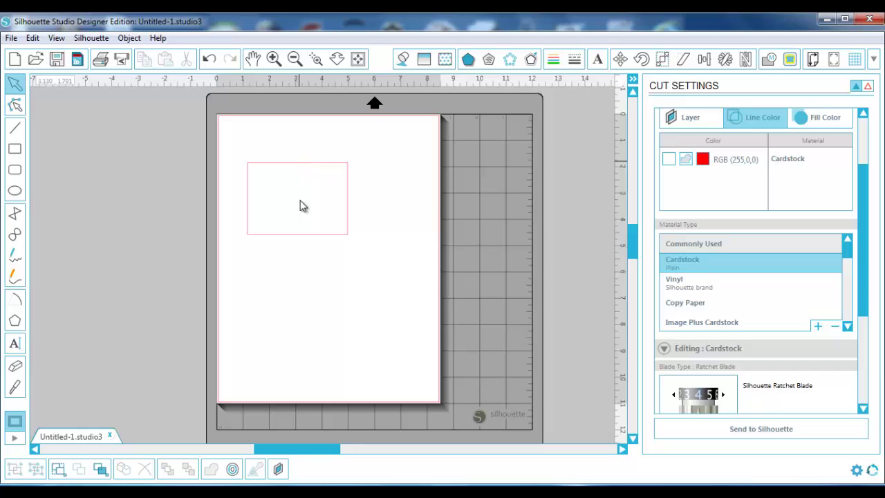
{"action": "left_click", "coordinate": [302, 240]}
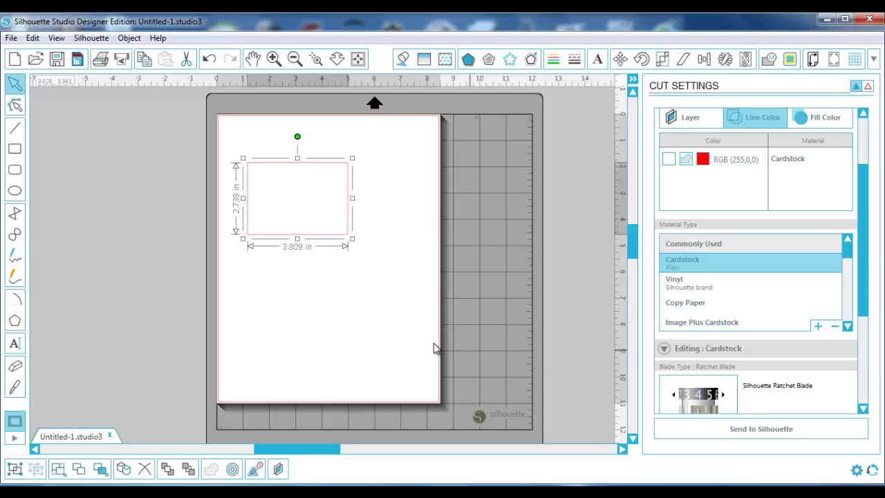
{"action": "left_click", "coordinate": [410, 299]}
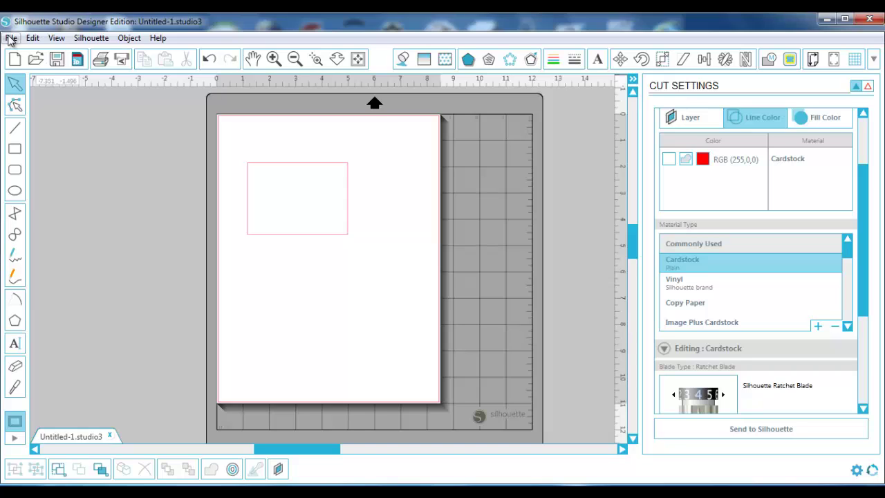
{"action": "left_click", "coordinate": [321, 238]}
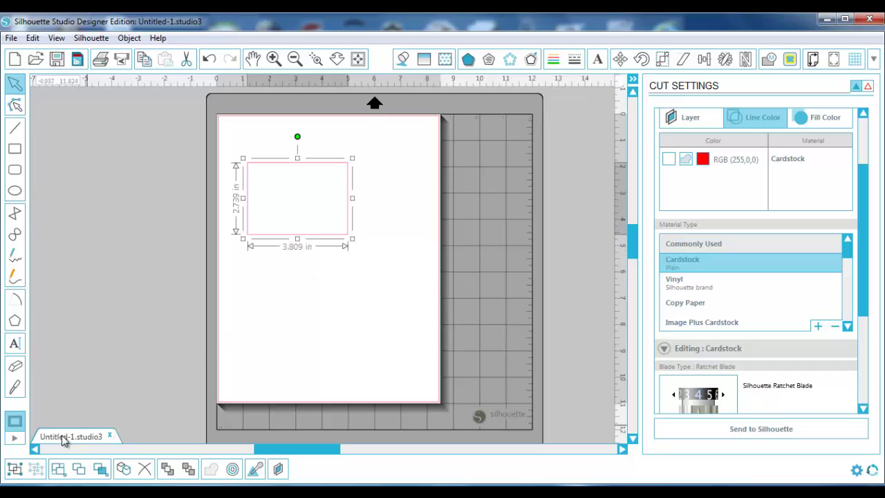
Split the work area to show the library beside the page and display the My Patterns folder.
{"action": "left_click", "coordinate": [15, 441]}
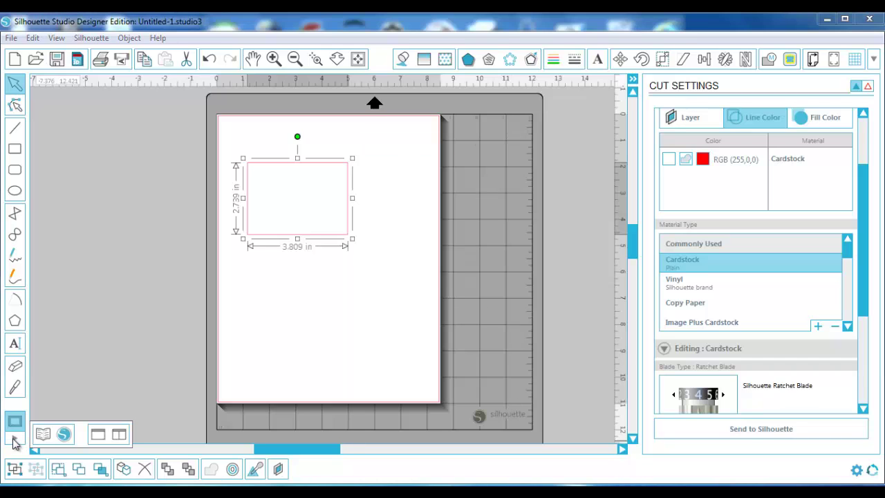
{"action": "left_click", "coordinate": [122, 433]}
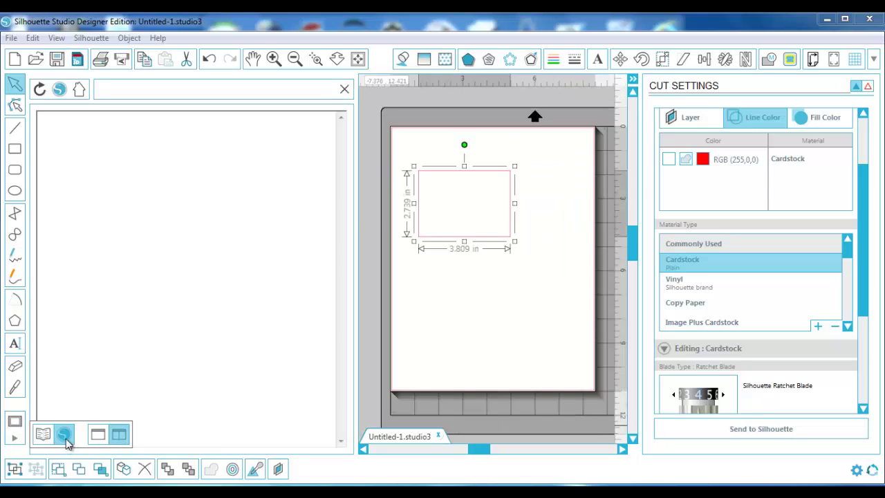
{"action": "left_click", "coordinate": [42, 433]}
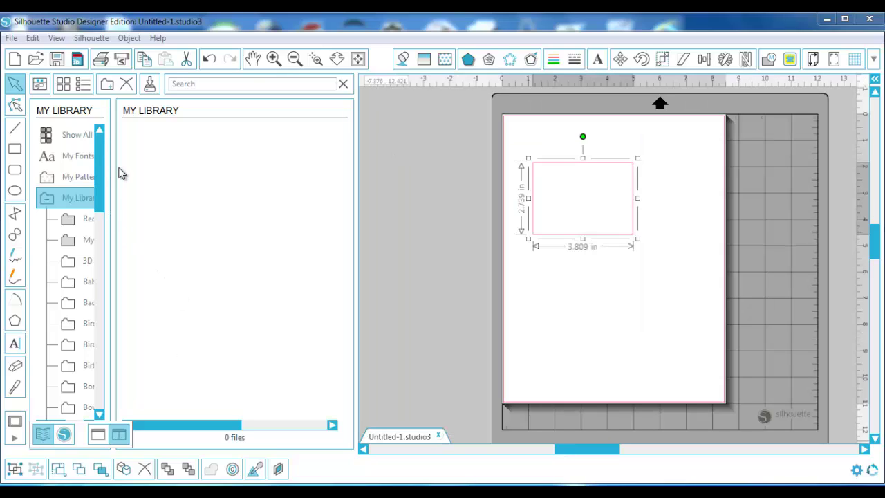
{"action": "left_click", "coordinate": [73, 178]}
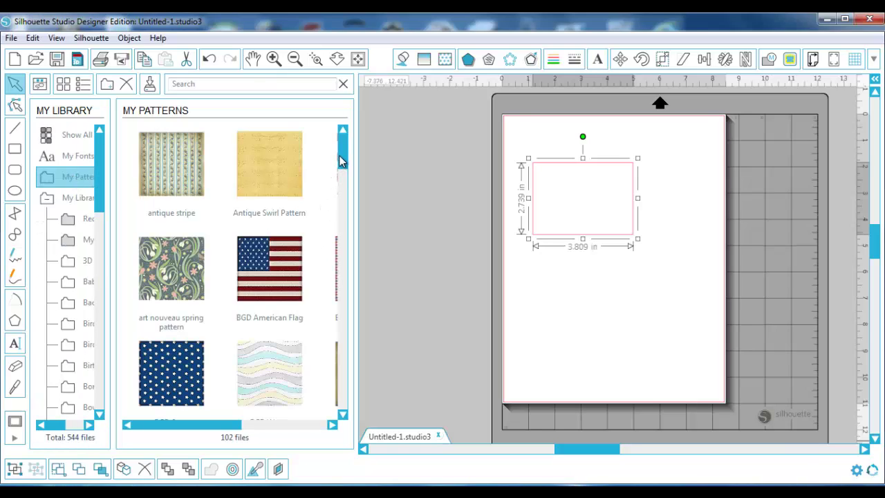
Fill the rectangle with the BGD Stars pattern from the library, close the library view and deselect the rectangle.
{"action": "scroll", "coordinate": [341, 164], "scroll_direction": "down", "scroll_amount": 2}
{"action": "scroll", "coordinate": [340, 169], "scroll_direction": "down", "scroll_amount": 3}
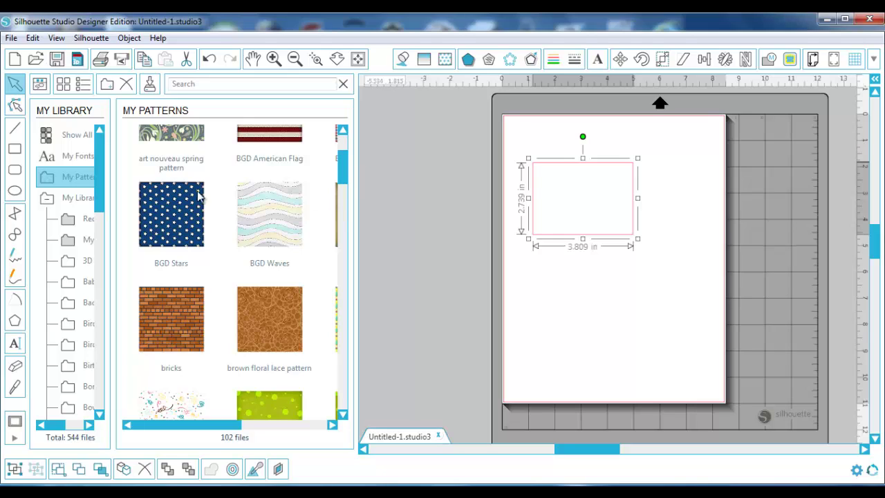
{"action": "left_click", "coordinate": [174, 210]}
{"action": "left_click_drag", "start_coordinate": [174, 209], "coordinate": [574, 202]}
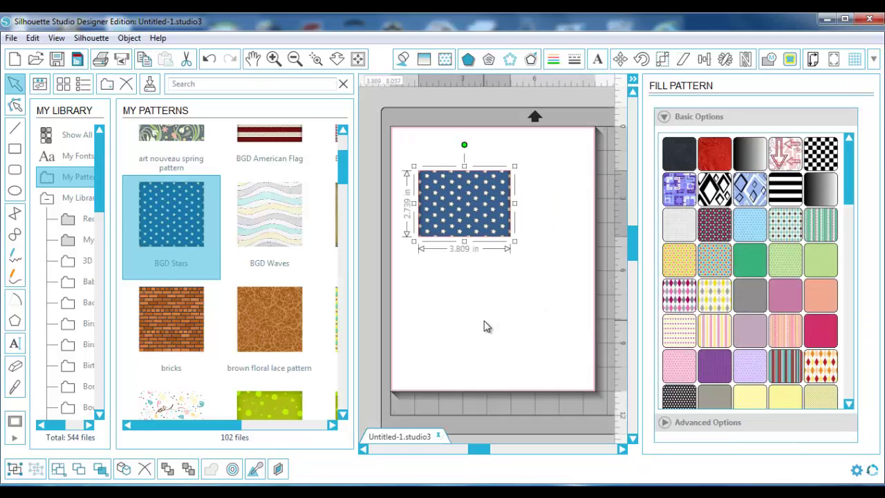
{"action": "left_click", "coordinate": [344, 84]}
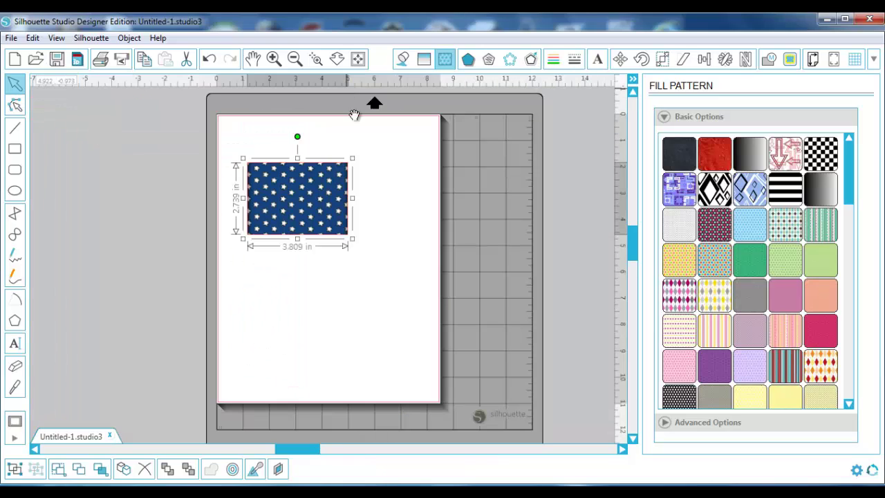
{"action": "left_click", "coordinate": [384, 322]}
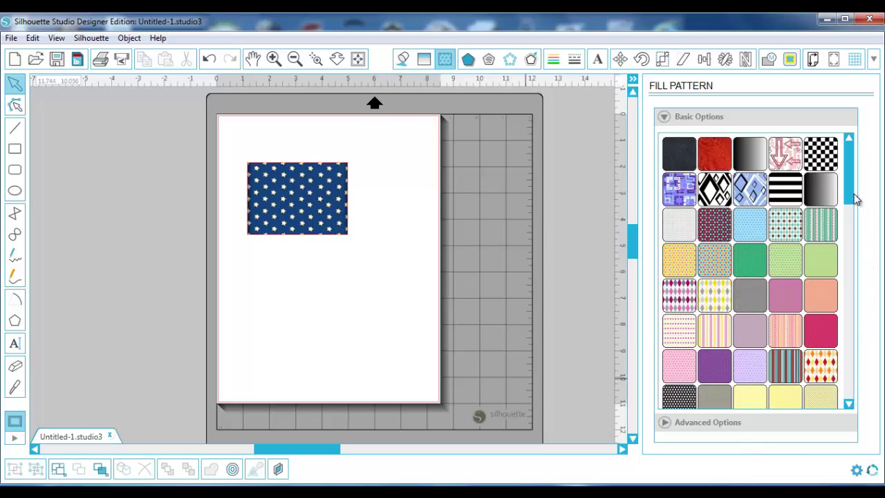
Scale the rectangle's star fill pattern to about 270% and rotate the pattern to -45 degrees using the advanced fill options.
{"action": "scroll", "coordinate": [852, 197], "scroll_direction": "down", "scroll_amount": 3}
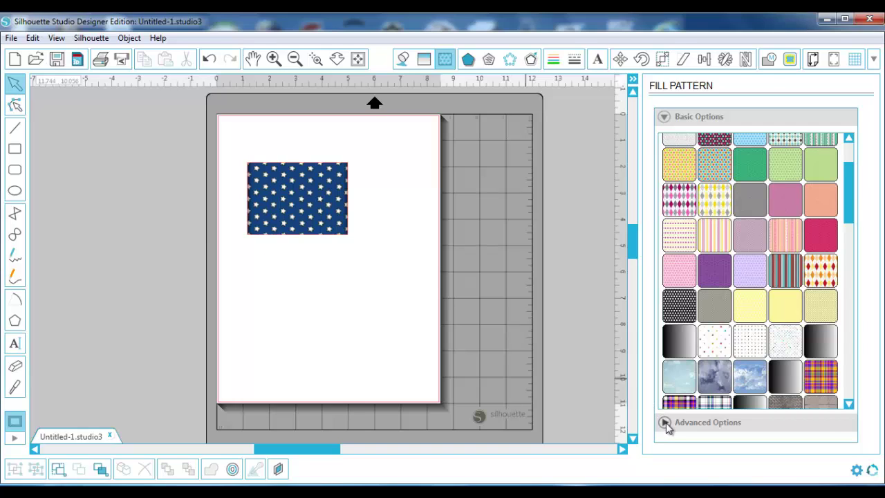
{"action": "left_click", "coordinate": [664, 423]}
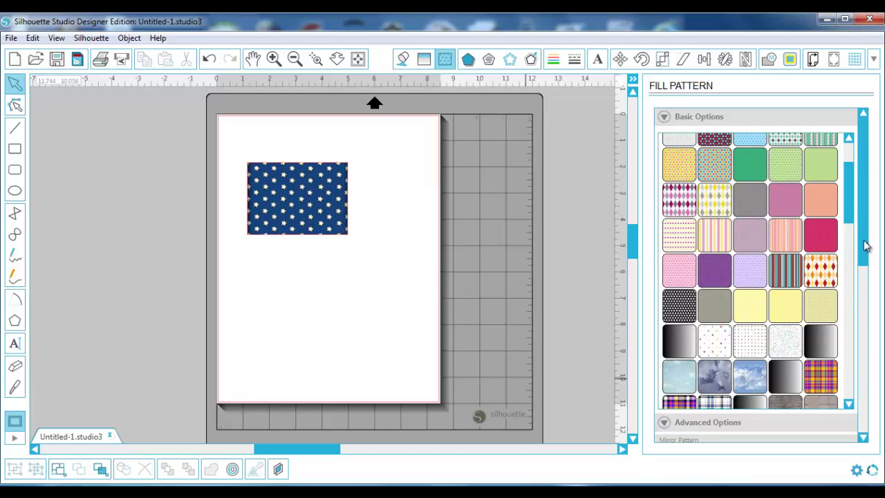
{"action": "left_click_drag", "start_coordinate": [866, 246], "coordinate": [869, 375]}
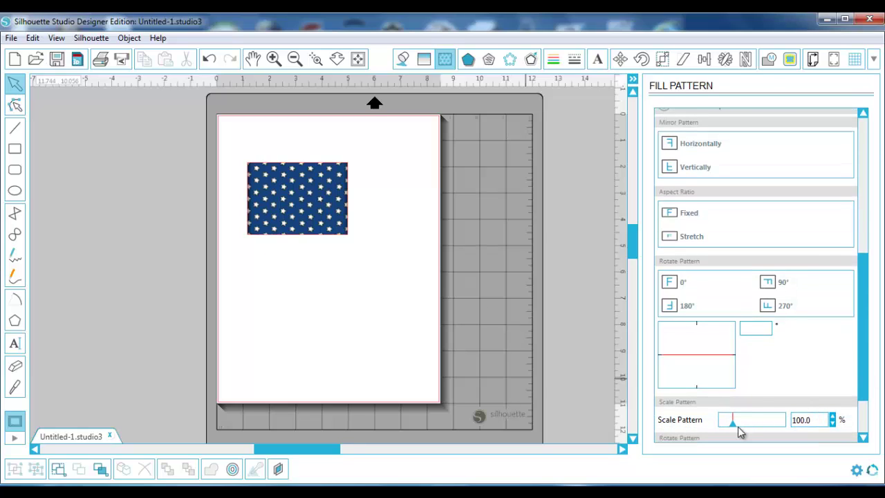
{"action": "left_click_drag", "start_coordinate": [737, 431], "coordinate": [755, 430]}
{"action": "left_click", "coordinate": [320, 201]}
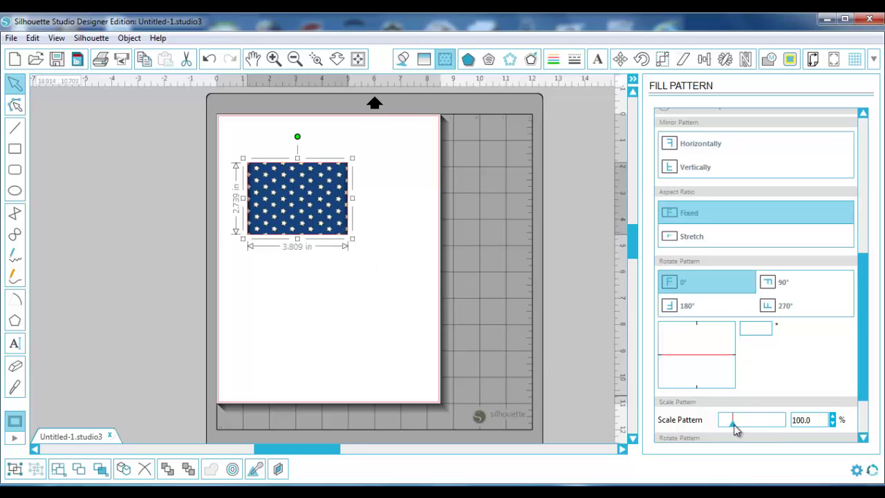
{"action": "left_click_drag", "start_coordinate": [735, 428], "coordinate": [757, 436]}
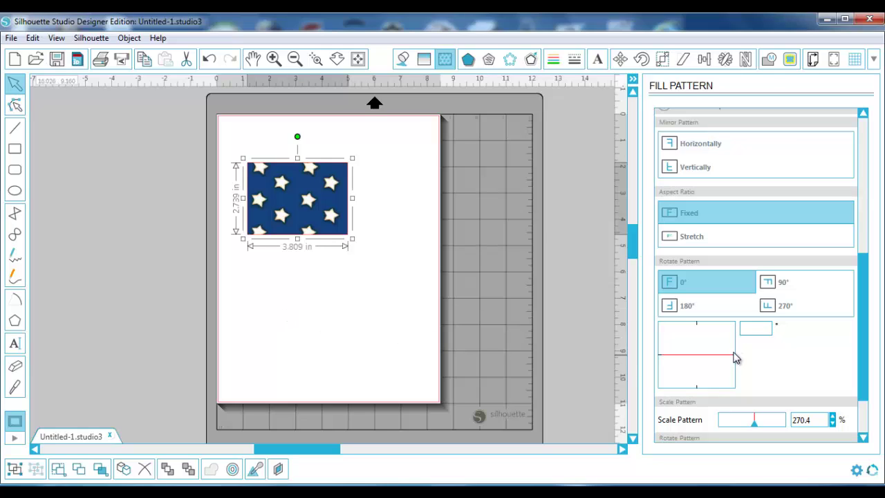
{"action": "left_click_drag", "start_coordinate": [736, 360], "coordinate": [725, 328]}
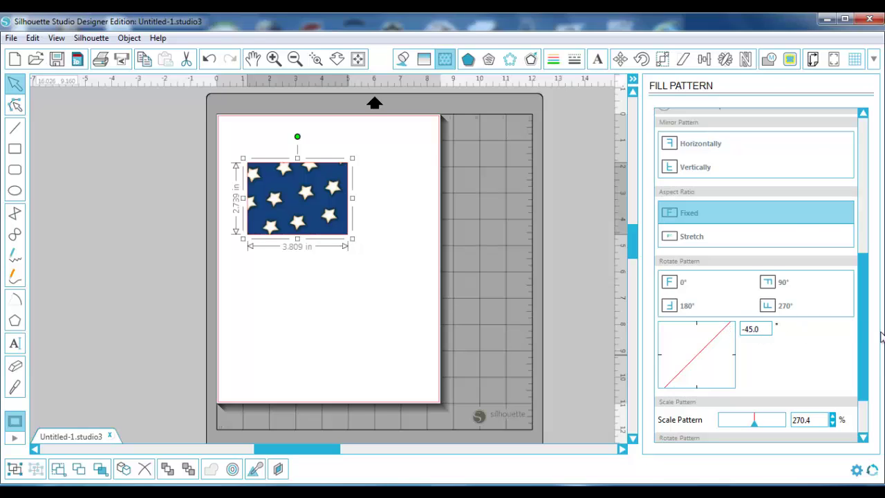
Delete the star-patterned rectangle and create a new blank document.
{"action": "left_click", "coordinate": [270, 320]}
{"action": "left_click", "coordinate": [303, 232]}
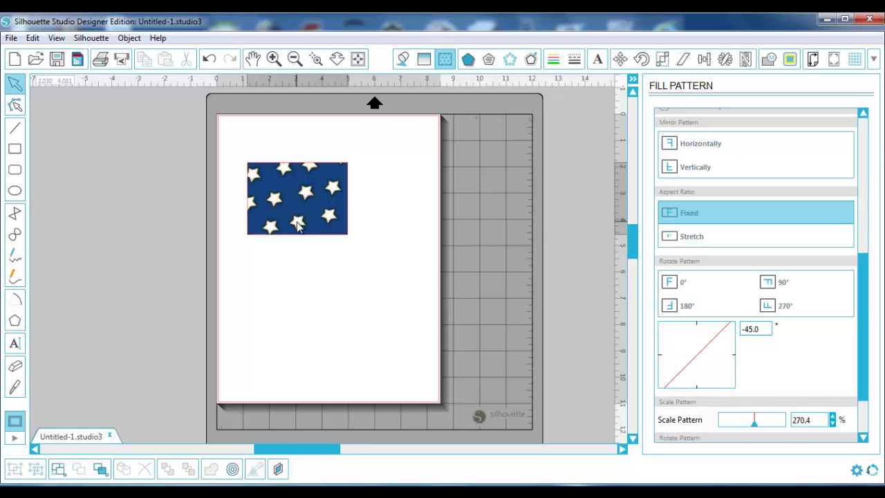
{"action": "key", "text": "Delete"}
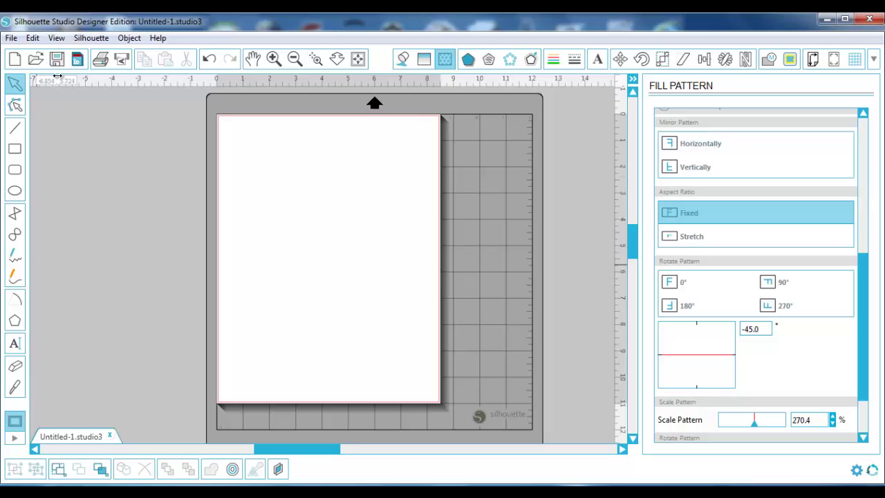
{"action": "left_click", "coordinate": [15, 60]}
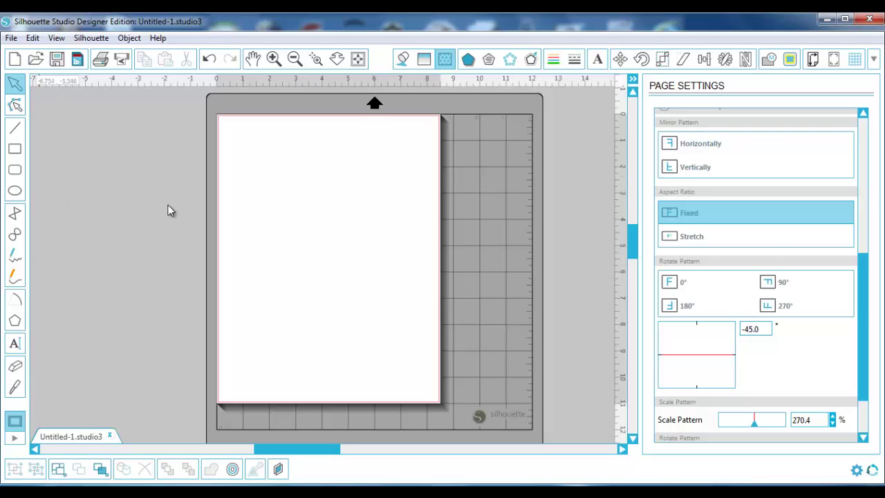
Draw a circle about 3.5 inches in diameter in the middle of the page and select it.
{"action": "left_click", "coordinate": [17, 191]}
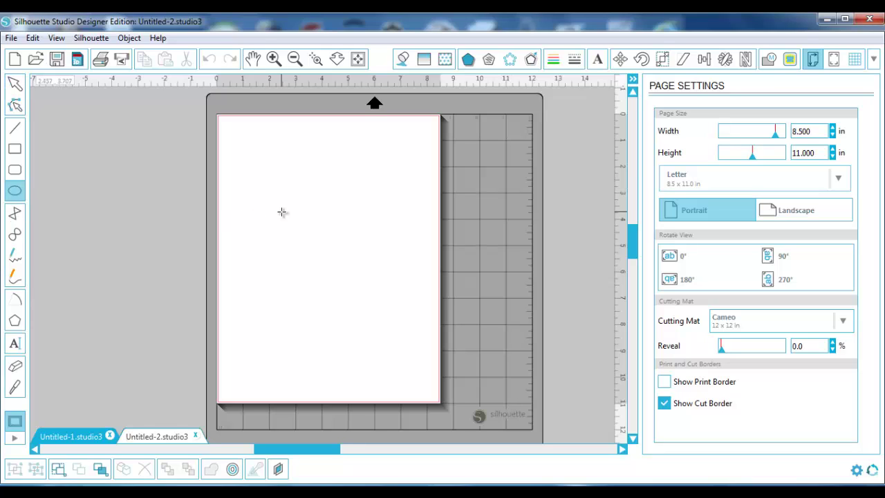
{"action": "mouse_move", "coordinate": [285, 205]}
{"action": "left_mouse_down"}
{"action": "mouse_move", "coordinate": [306, 251]}
{"action": "mouse_move", "coordinate": [359, 310]}
{"action": "left_mouse_up"}
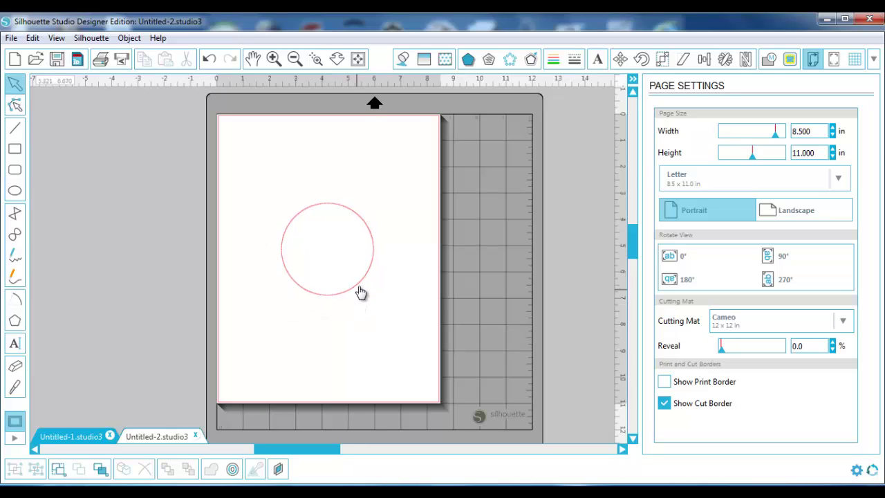
{"action": "left_click", "coordinate": [361, 289]}
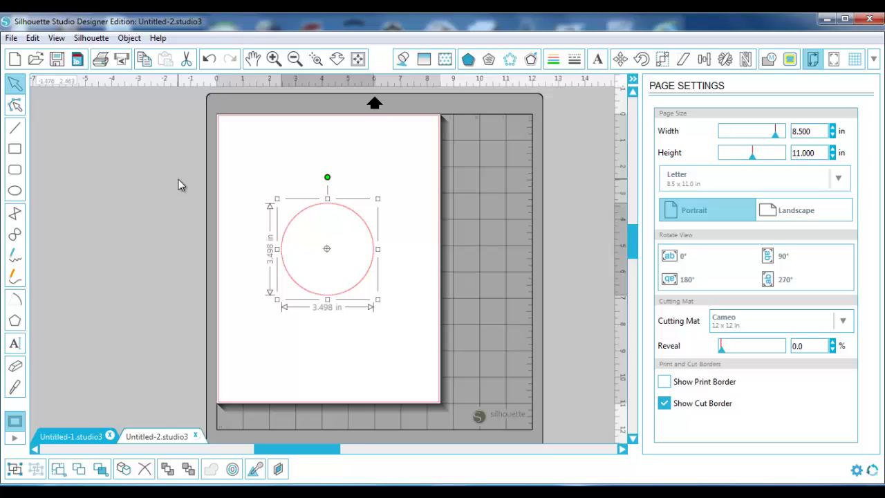
Draw a circle about 1 inch in diameter slightly overlapping the top edge of the large circle and select it.
{"action": "scroll", "coordinate": [179, 184], "scroll_direction": "up", "scroll_amount": 1}
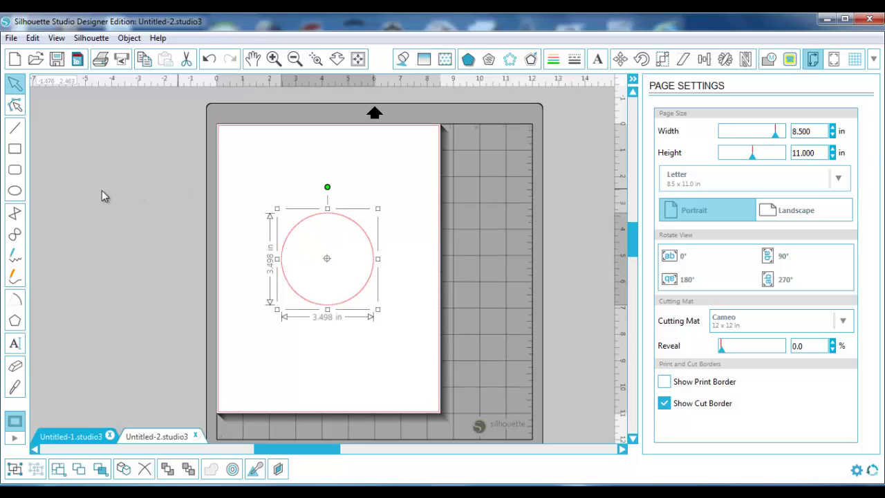
{"action": "left_click", "coordinate": [17, 191]}
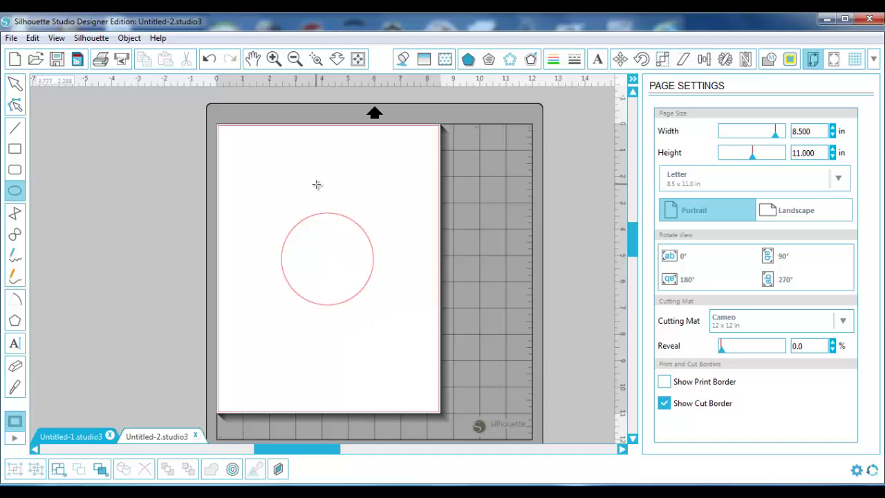
{"action": "mouse_move", "coordinate": [317, 185]}
{"action": "left_mouse_down"}
{"action": "mouse_move", "coordinate": [340, 220]}
{"action": "mouse_move", "coordinate": [338, 212]}
{"action": "left_mouse_up"}
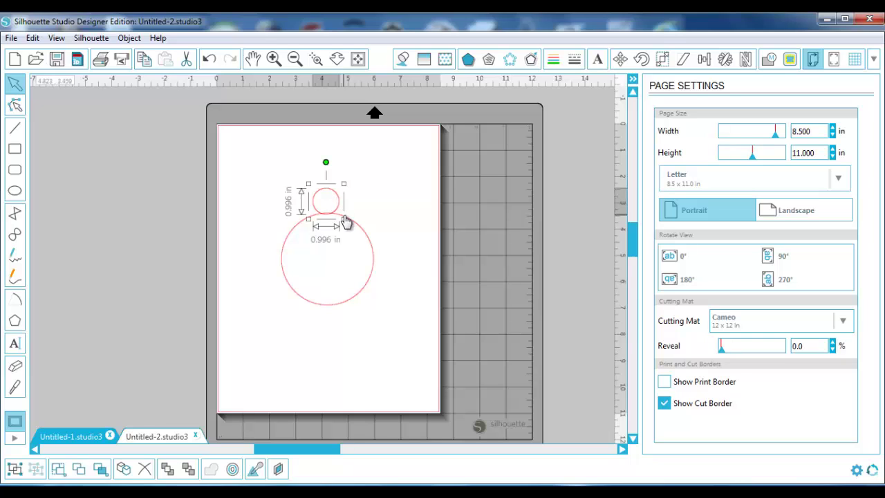
{"action": "left_click", "coordinate": [349, 222]}
{"action": "left_click", "coordinate": [336, 199]}
Move the small circle's rotation center down to about the middle of the large circle.
{"action": "left_click", "coordinate": [316, 61]}
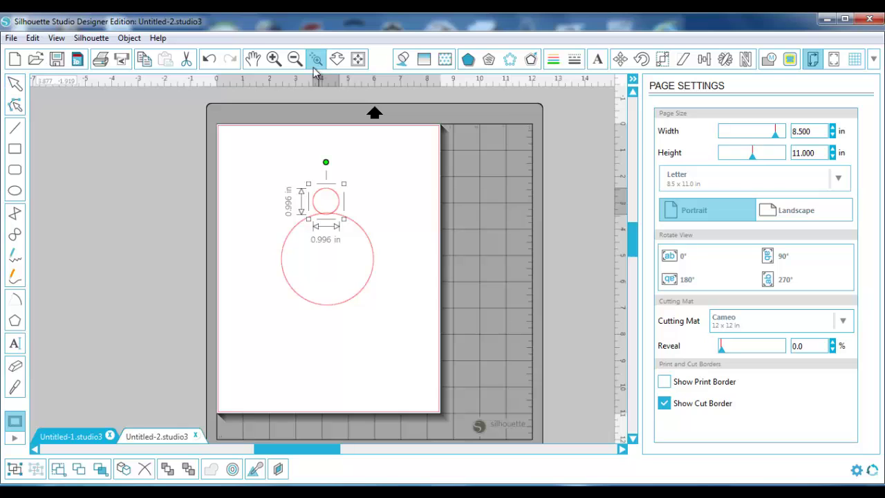
{"action": "left_click_drag", "start_coordinate": [285, 164], "coordinate": [361, 229]}
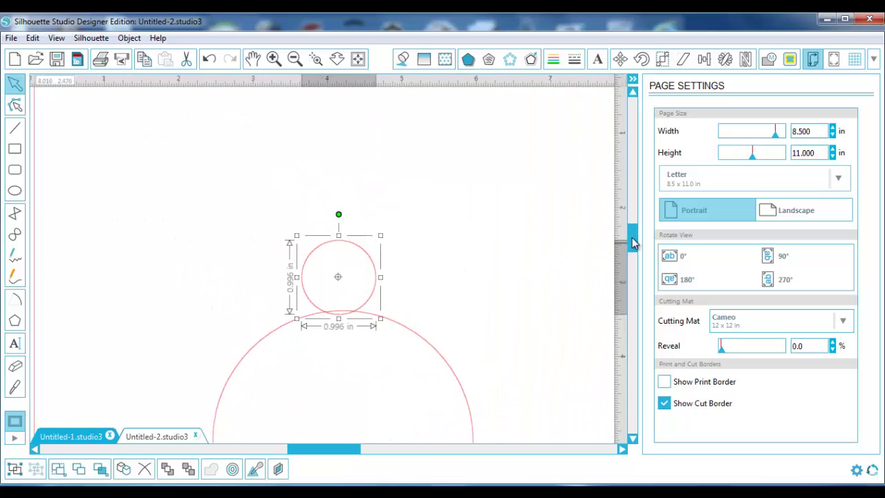
{"action": "left_click_drag", "start_coordinate": [633, 242], "coordinate": [632, 261]}
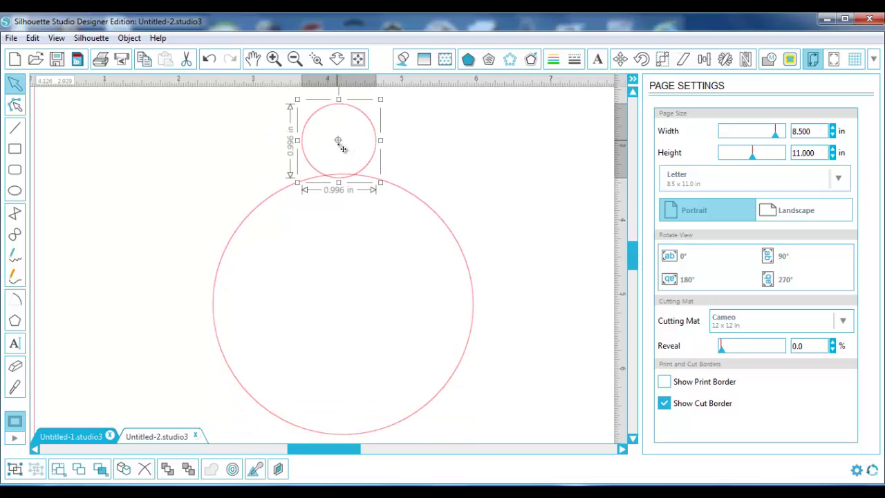
{"action": "left_click_drag", "start_coordinate": [338, 141], "coordinate": [341, 311]}
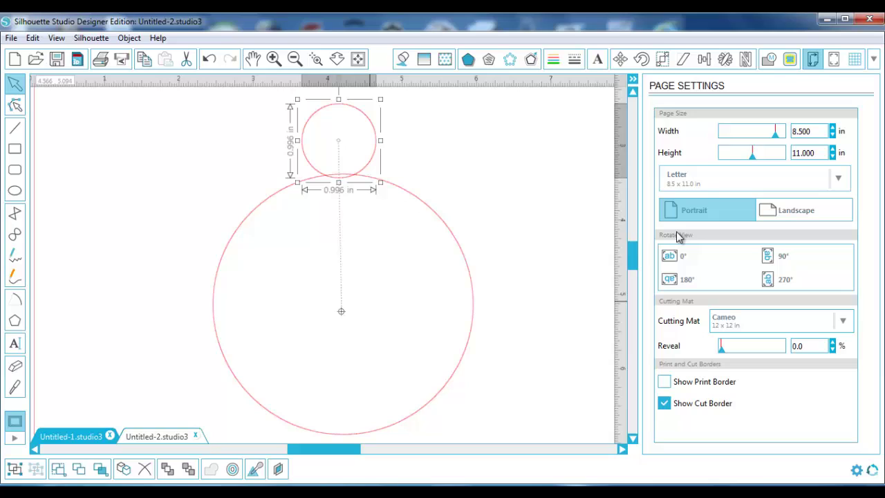
Replicate the small circle around the large one with 18 copies in the same position, rotating each copy 20 degrees, and deselect it.
{"action": "left_click", "coordinate": [723, 61]}
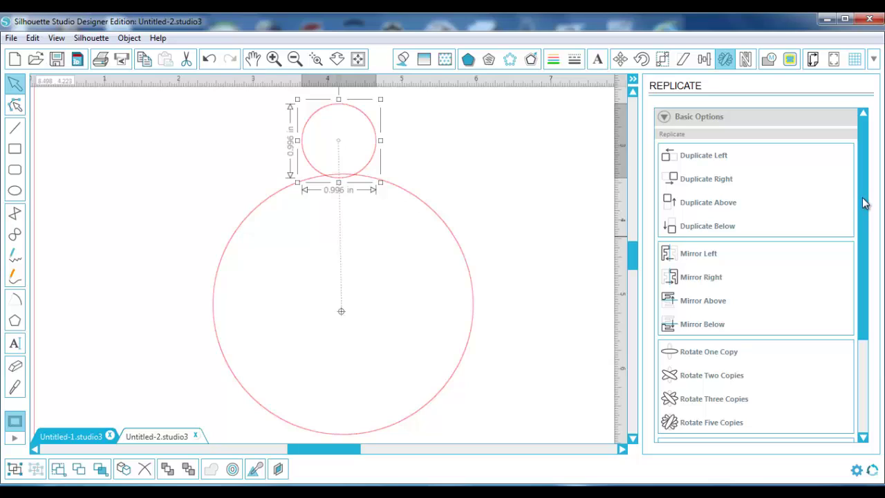
{"action": "scroll", "coordinate": [865, 202], "scroll_direction": "down", "scroll_amount": 3}
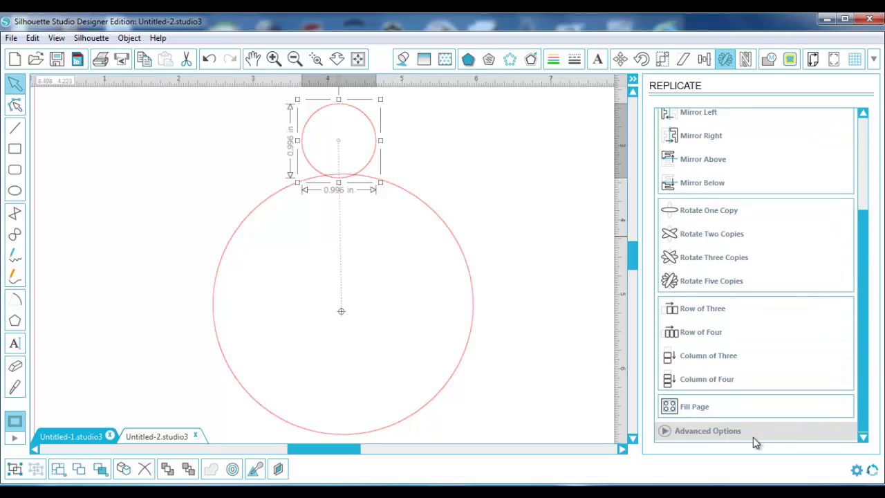
{"action": "left_click", "coordinate": [710, 436]}
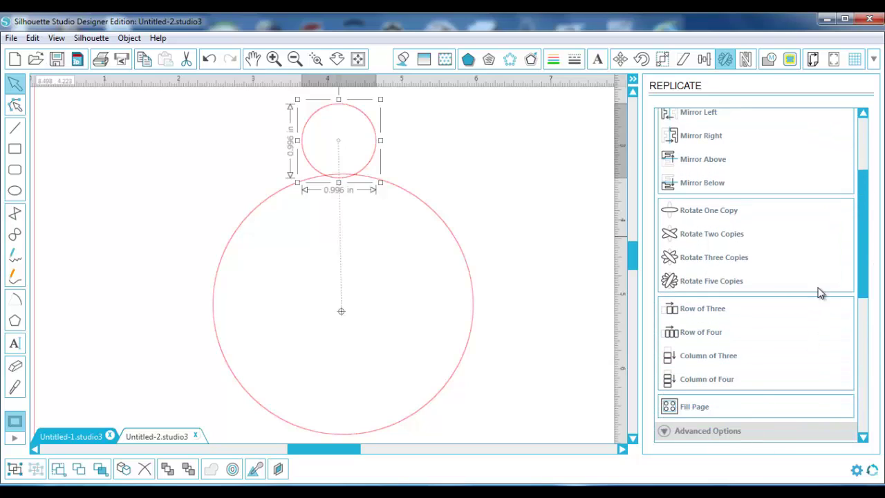
{"action": "scroll", "coordinate": [863, 256], "scroll_direction": "down", "scroll_amount": 5}
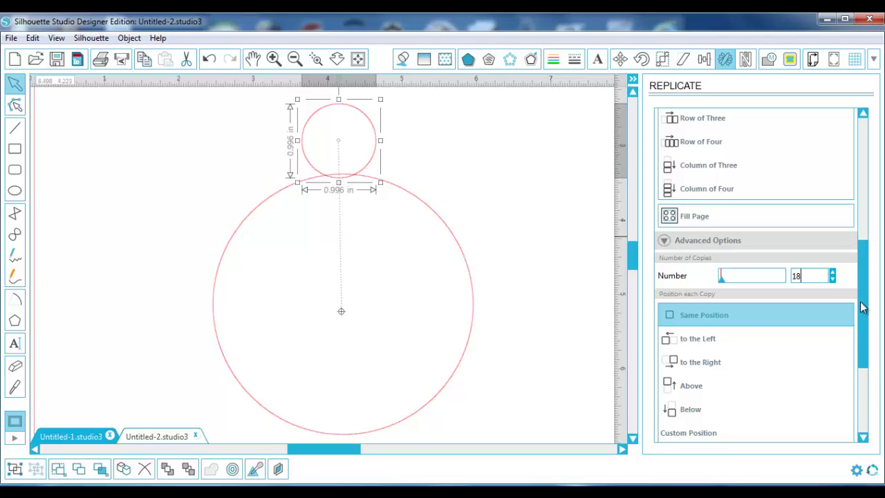
{"action": "left_click_drag", "start_coordinate": [863, 304], "coordinate": [863, 370]}
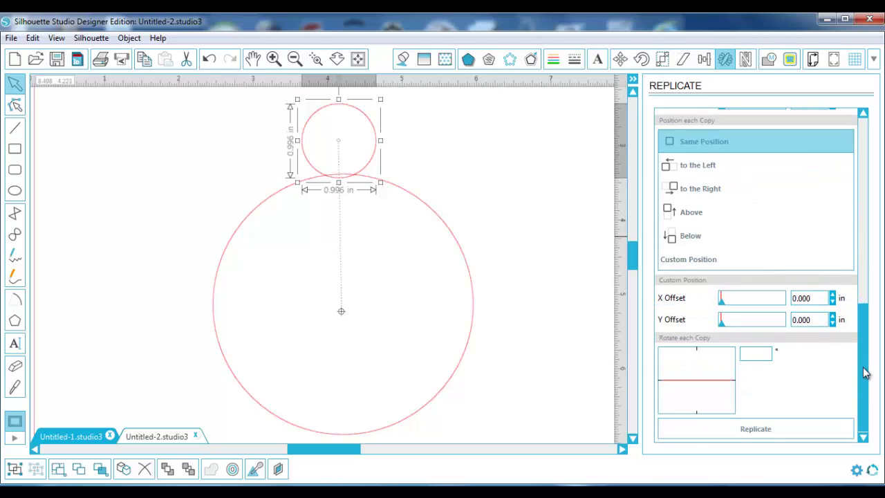
{"action": "left_click", "coordinate": [750, 352]}
{"action": "type", "text": "20"}
{"action": "left_click", "coordinate": [775, 430]}
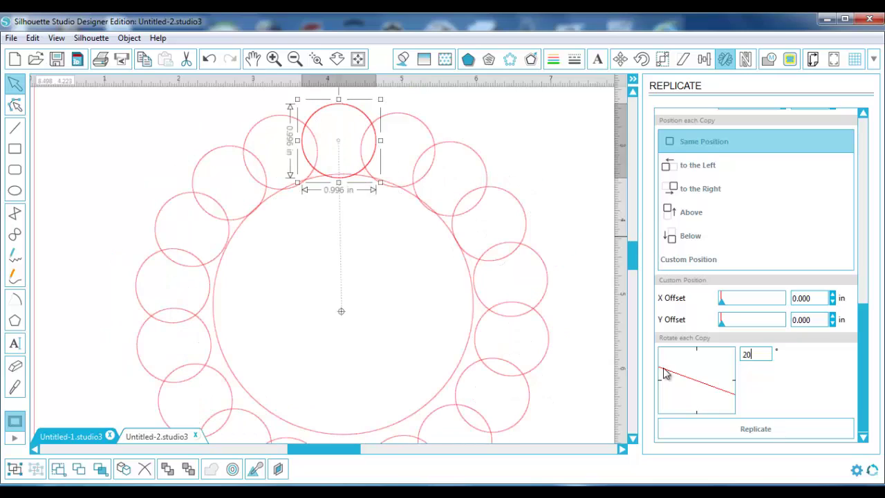
{"action": "left_click", "coordinate": [360, 61]}
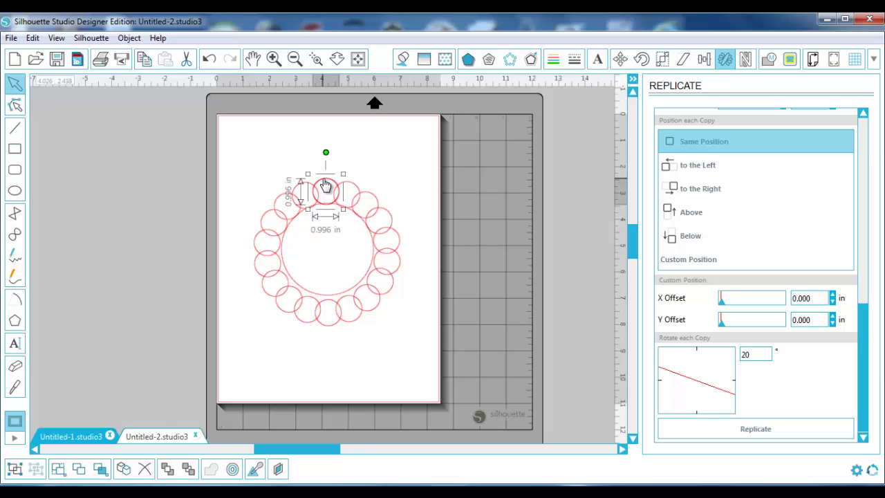
{"action": "key", "text": "Escape"}
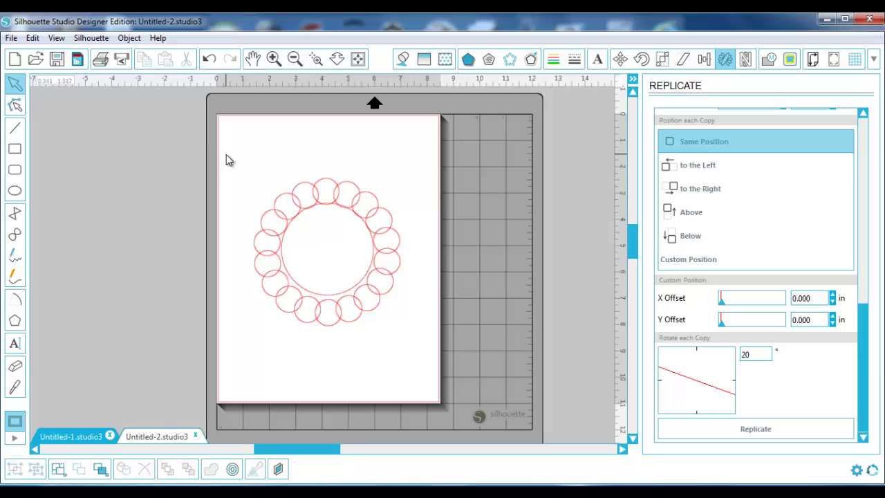
Enlarge the large circle to about 3.9 inches and center it inside the ring of small circles.
{"action": "left_click", "coordinate": [311, 293]}
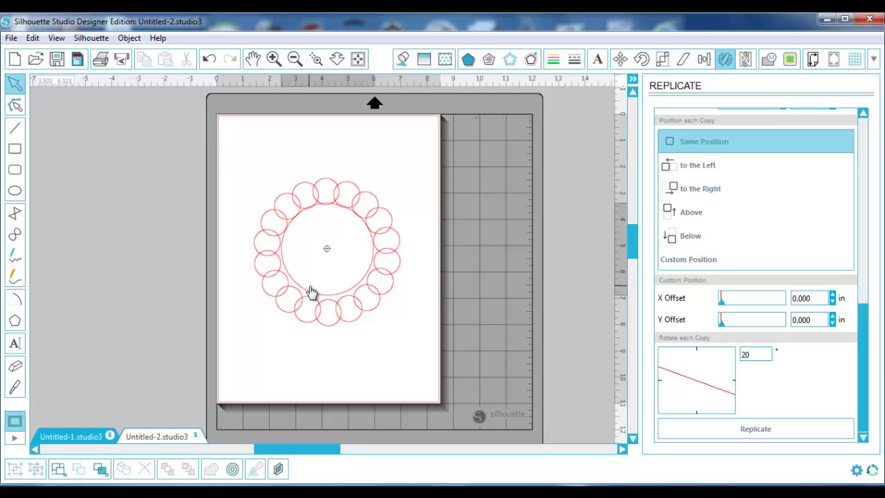
{"action": "left_click_drag", "start_coordinate": [379, 198], "coordinate": [387, 182]}
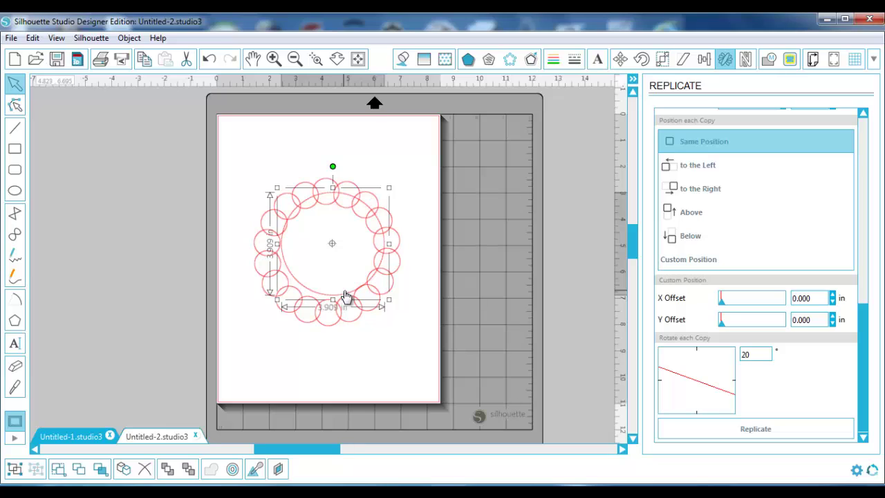
{"action": "left_click_drag", "start_coordinate": [345, 296], "coordinate": [341, 306]}
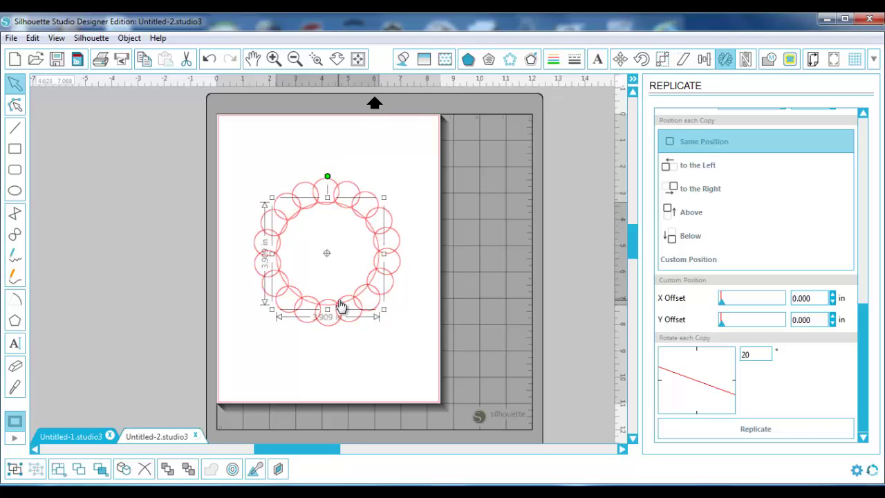
{"action": "left_click", "coordinate": [237, 155]}
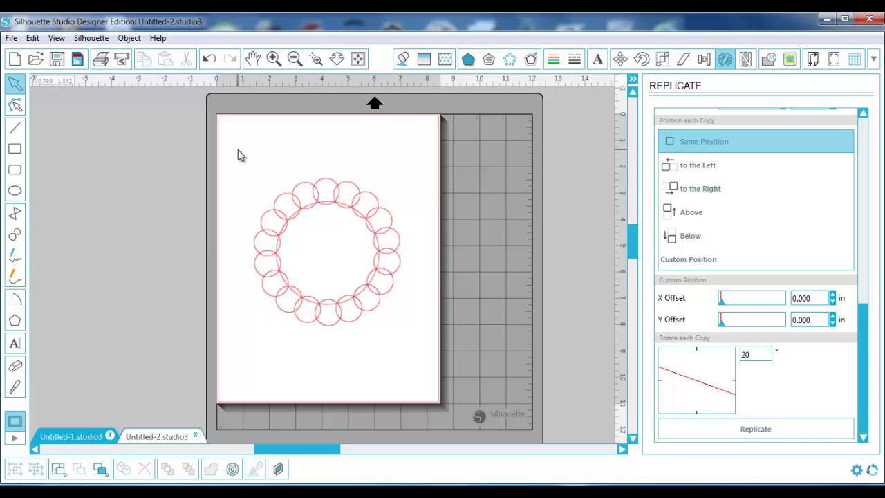
Weld the large circle and the ring of small circles into one scalloped shape and deselect it.
{"action": "left_click_drag", "start_coordinate": [237, 155], "coordinate": [435, 384]}
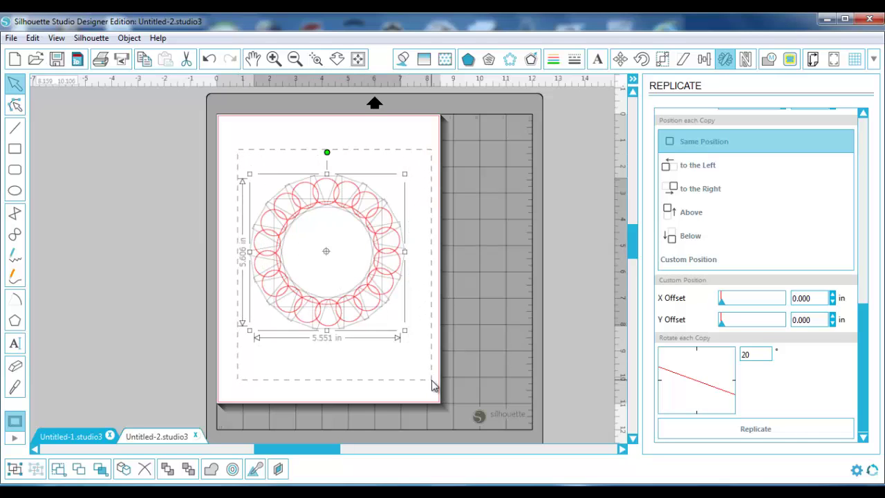
{"action": "left_click", "coordinate": [213, 470]}
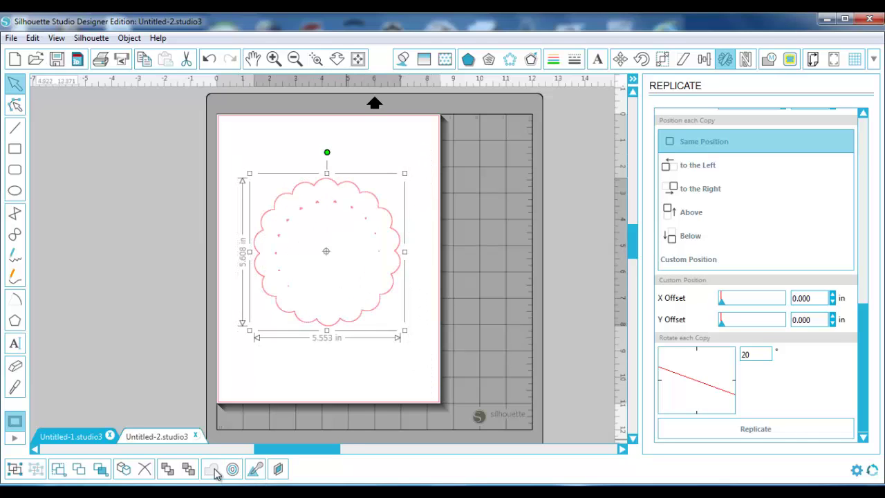
{"action": "left_click", "coordinate": [399, 363]}
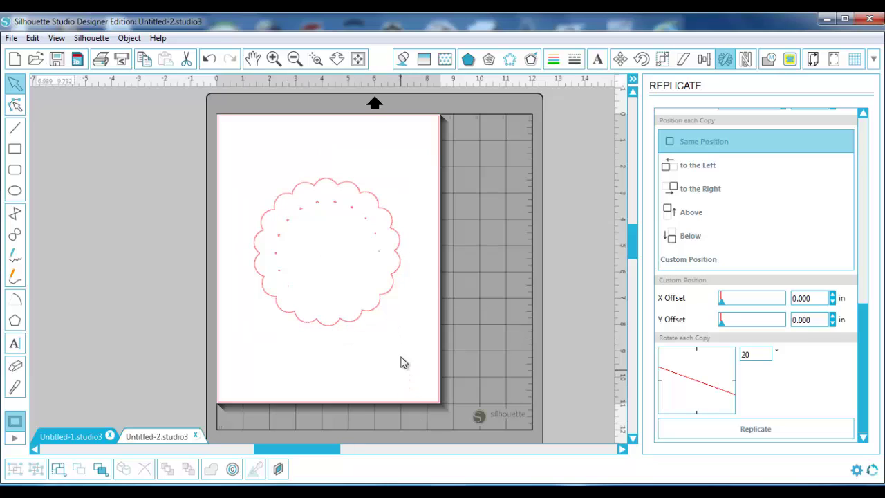
Delete the scalloped shape and draw a regular five-sided polygon, enlarged and rotated to span most of the page width.
{"action": "left_click", "coordinate": [326, 193]}
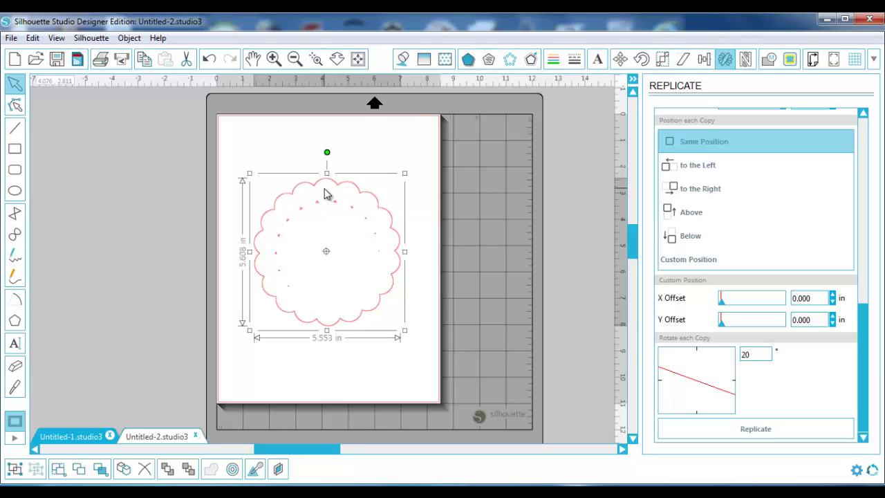
{"action": "key", "text": "Delete"}
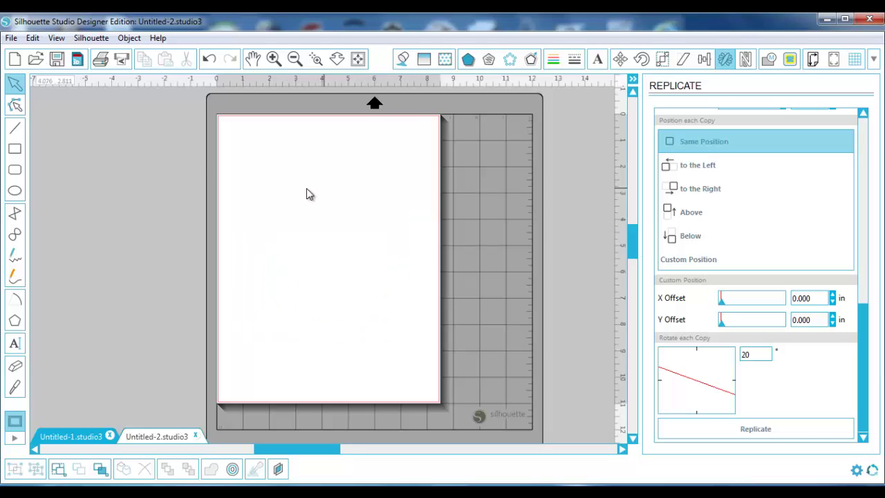
{"action": "left_click", "coordinate": [19, 323]}
{"action": "mouse_move", "coordinate": [251, 196]}
{"action": "left_mouse_down"}
{"action": "mouse_move", "coordinate": [283, 248]}
{"action": "mouse_move", "coordinate": [292, 238]}
{"action": "mouse_move", "coordinate": [254, 271]}
{"action": "mouse_move", "coordinate": [265, 241]}
{"action": "mouse_move", "coordinate": [279, 269]}
{"action": "mouse_move", "coordinate": [304, 205]}
{"action": "mouse_move", "coordinate": [315, 249]}
{"action": "mouse_move", "coordinate": [316, 200]}
{"action": "mouse_move", "coordinate": [316, 249]}
{"action": "mouse_move", "coordinate": [295, 216]}
{"action": "left_mouse_up"}
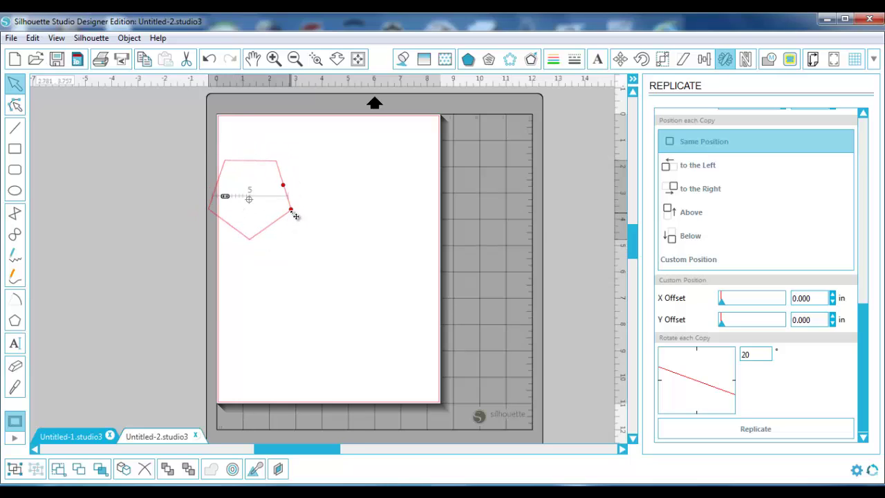
{"action": "left_click_drag", "start_coordinate": [295, 216], "coordinate": [403, 262]}
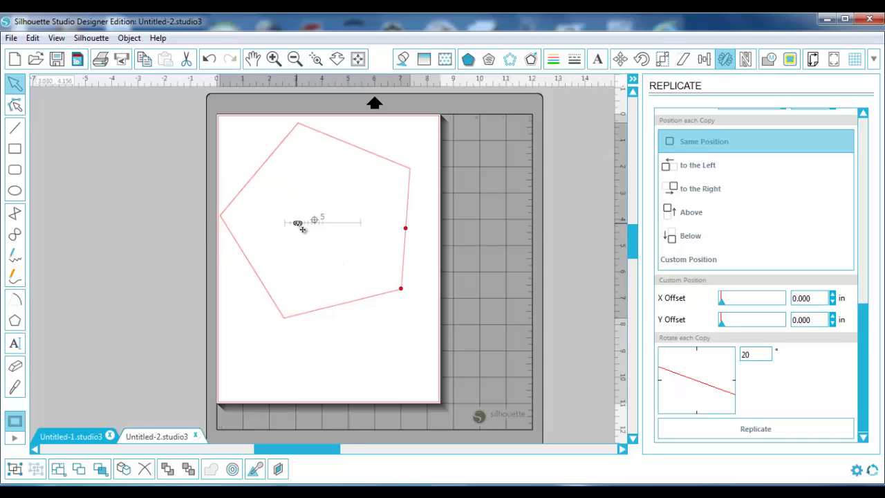
Reduce the polygon to three sides and resize and rotate the triangle to about 2.8 inches wide in the upper left of the page.
{"action": "mouse_move", "coordinate": [298, 224]}
{"action": "left_mouse_down"}
{"action": "mouse_move", "coordinate": [344, 228]}
{"action": "mouse_move", "coordinate": [295, 228]}
{"action": "left_mouse_up"}
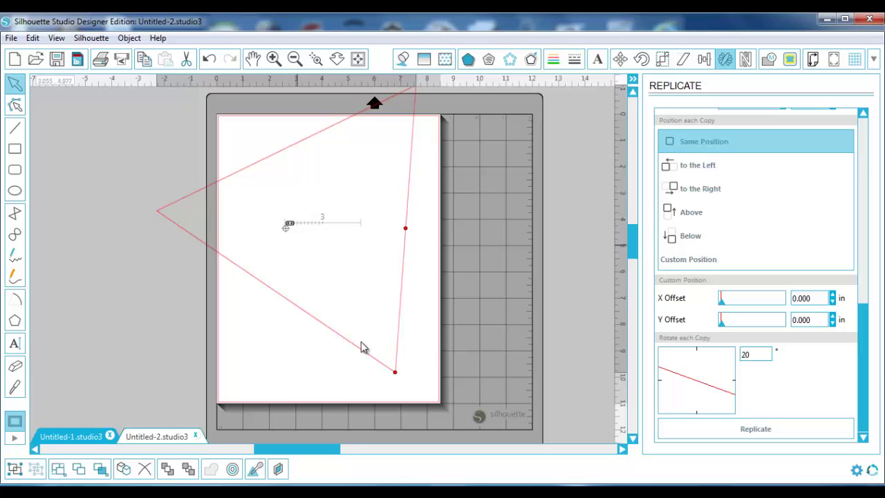
{"action": "left_click_drag", "start_coordinate": [396, 363], "coordinate": [349, 265]}
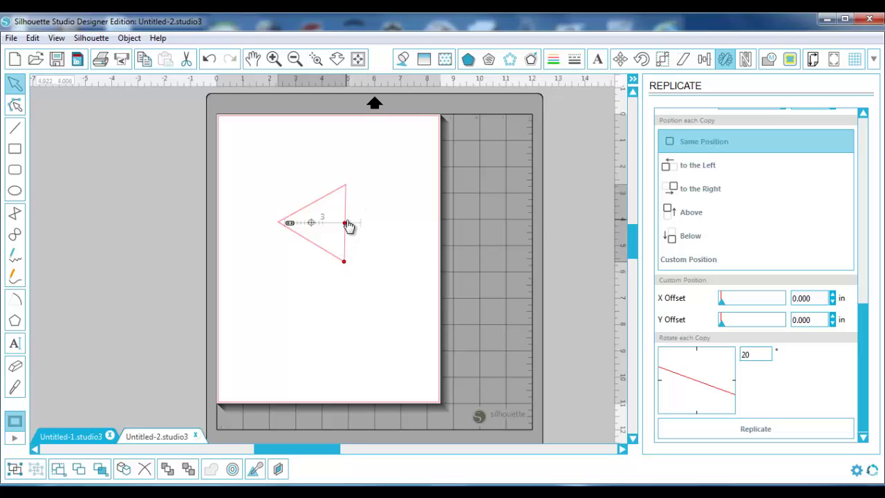
{"action": "left_click_drag", "start_coordinate": [352, 228], "coordinate": [307, 231]}
{"action": "left_click", "coordinate": [318, 271]}
{"action": "left_click", "coordinate": [306, 231]}
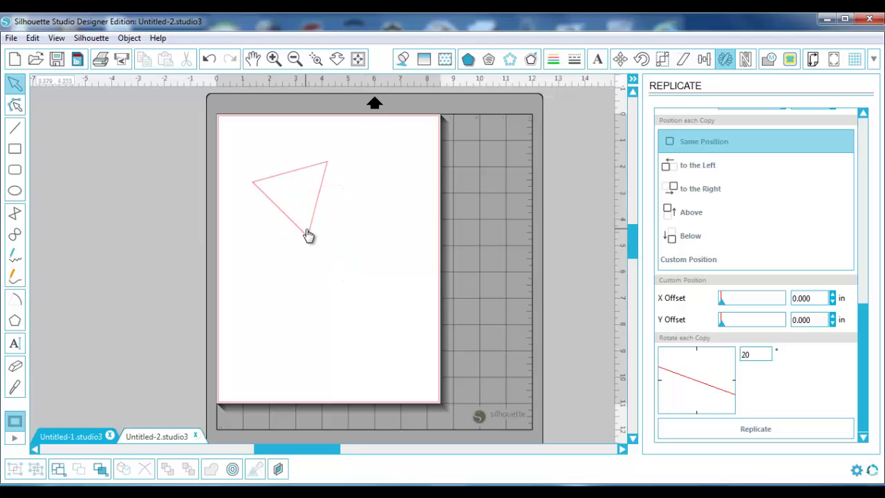
Convert the triangle to a path.
{"action": "left_click", "coordinate": [309, 236]}
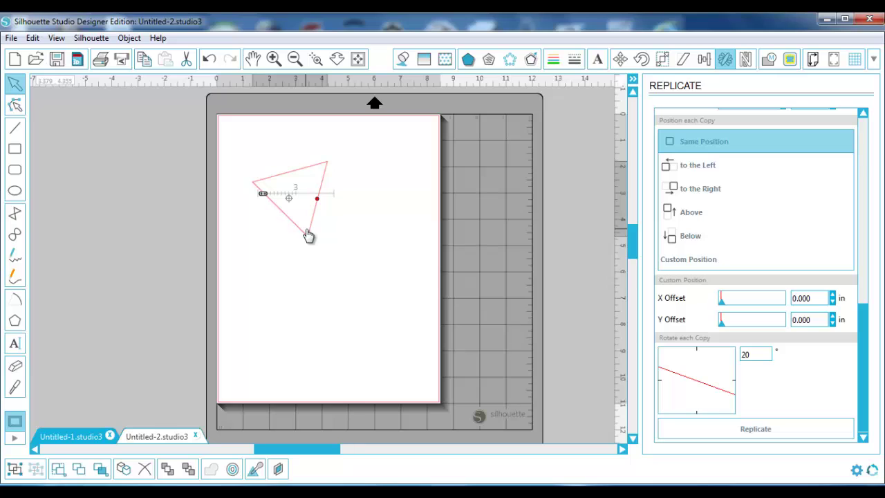
{"action": "right_click", "coordinate": [309, 235]}
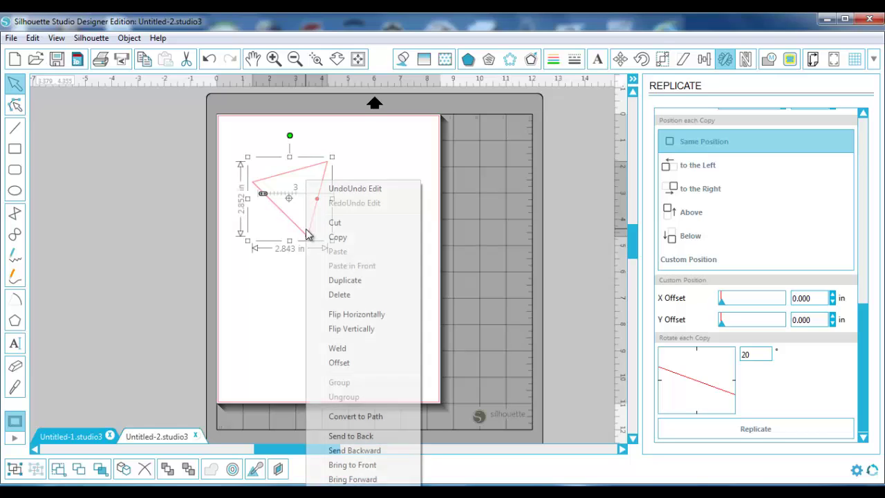
{"action": "left_click", "coordinate": [378, 416]}
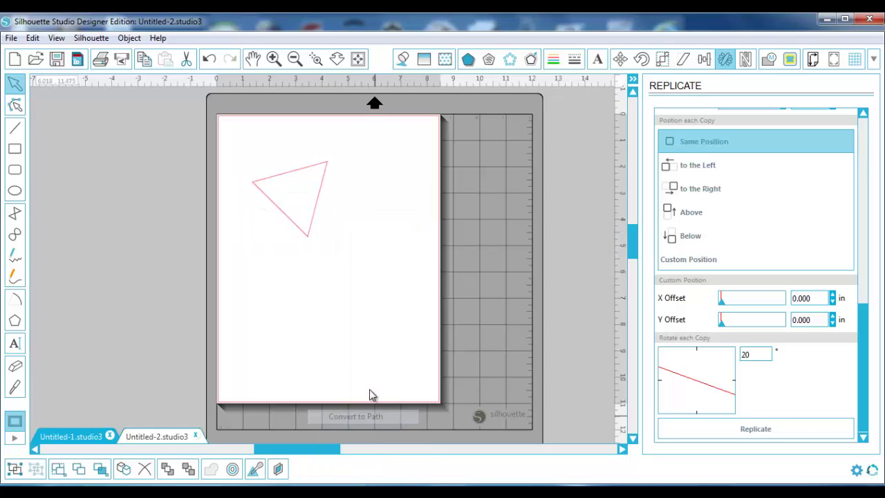
Pull the triangle's lower point down to about 4.1 inches tall, and move the triangle near the page's upper-left corner.
{"action": "left_click", "coordinate": [310, 227]}
{"action": "double_click", "coordinate": [310, 227]}
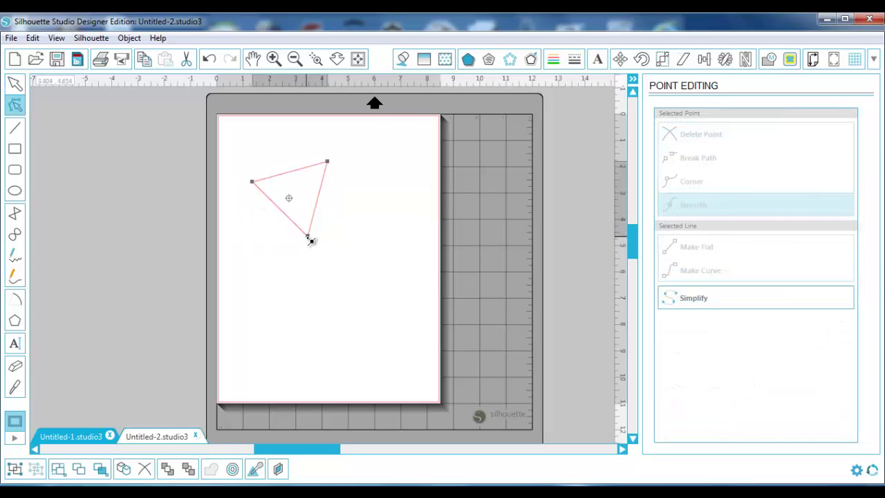
{"action": "left_click_drag", "start_coordinate": [308, 238], "coordinate": [330, 274]}
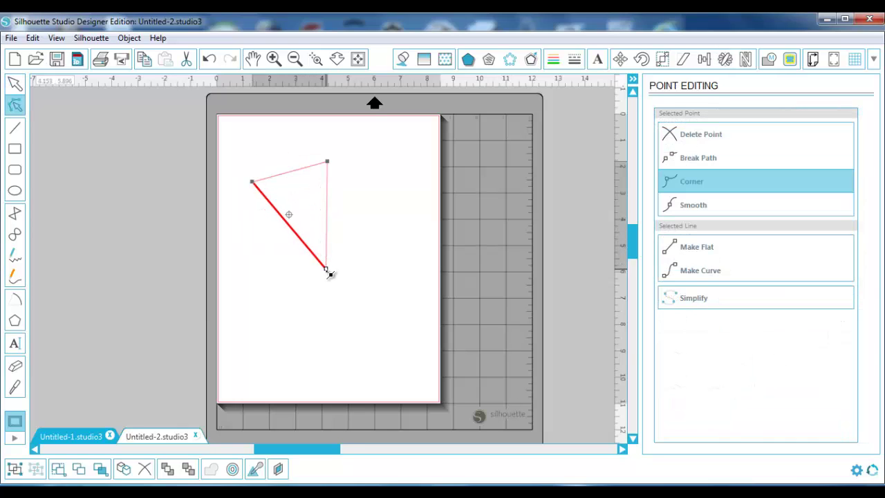
{"action": "left_click", "coordinate": [373, 293]}
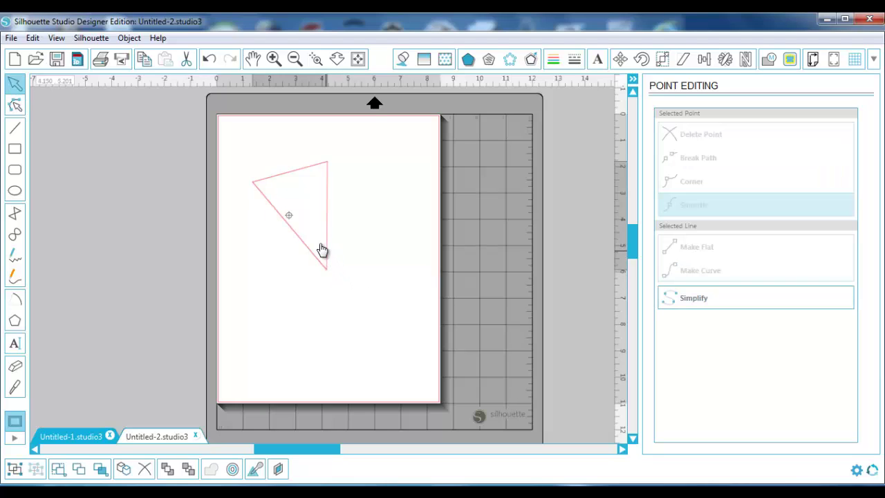
{"action": "left_click_drag", "start_coordinate": [322, 250], "coordinate": [304, 212]}
{"action": "left_click", "coordinate": [284, 242]}
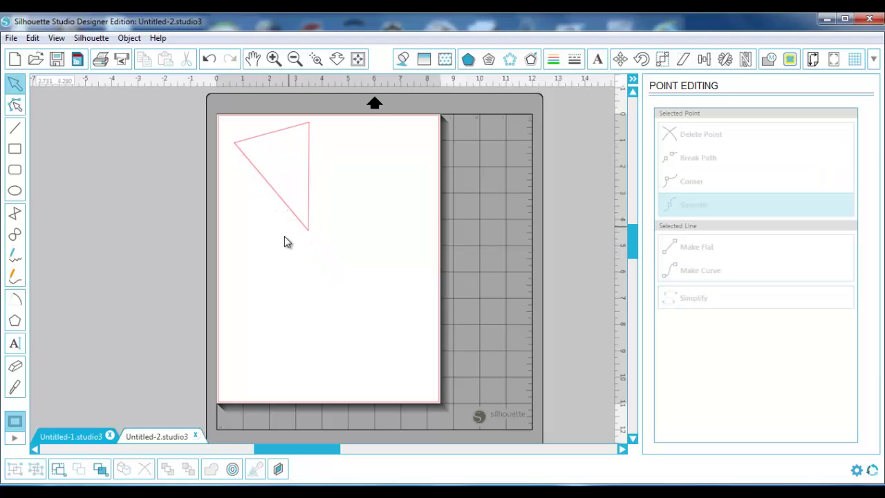
Draw an arc below the triangle with a radius of about 2.86 inches and a sweep of about 106 degrees.
{"action": "left_click", "coordinate": [15, 299]}
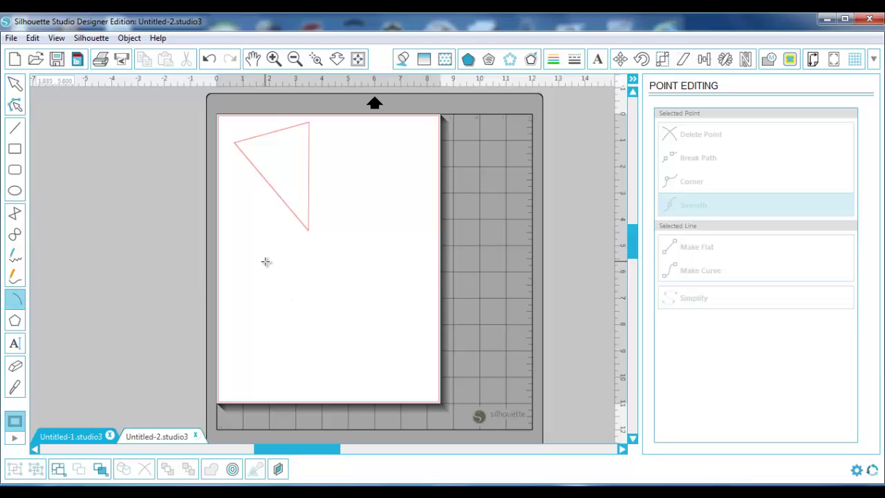
{"action": "left_click_drag", "start_coordinate": [264, 255], "coordinate": [264, 337]}
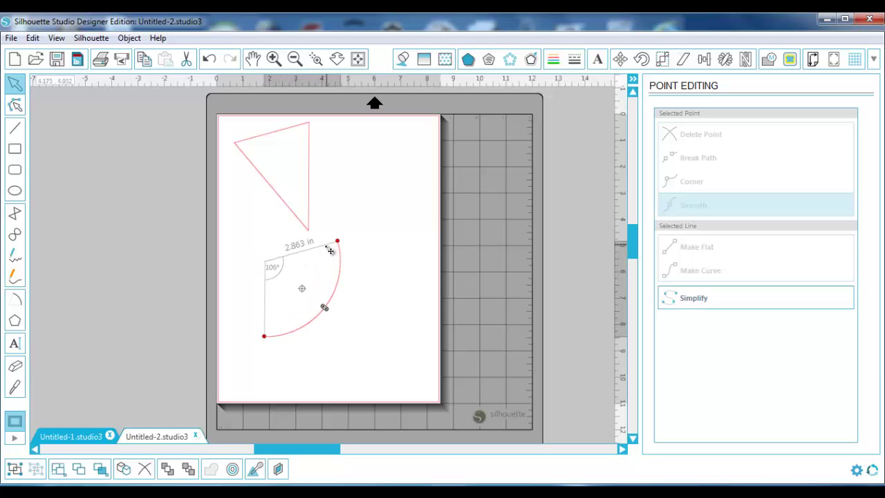
Rotate the triangle clockwise and move it so its outer corner meets the arc's upper end.
{"action": "left_click", "coordinate": [310, 233]}
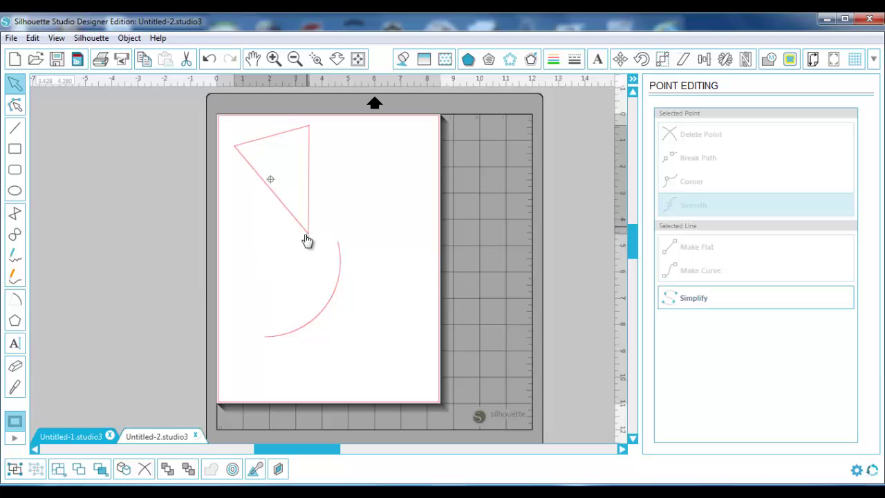
{"action": "left_click_drag", "start_coordinate": [308, 241], "coordinate": [281, 297]}
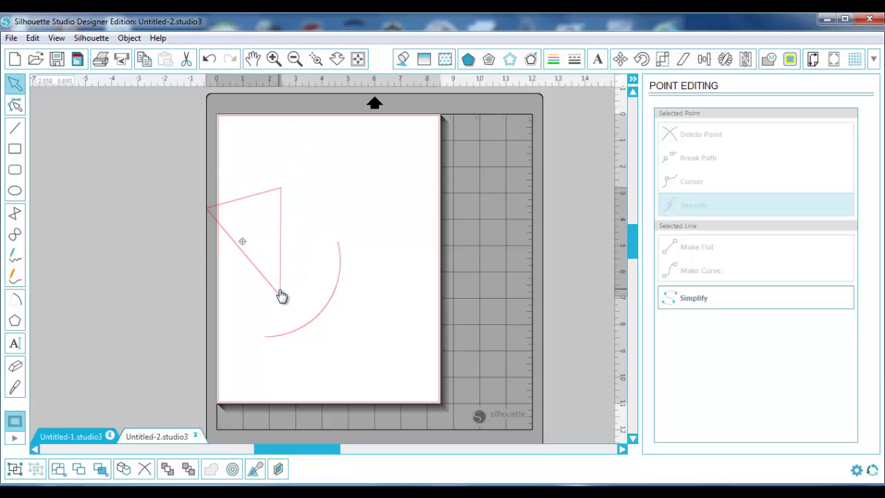
{"action": "left_click", "coordinate": [334, 295]}
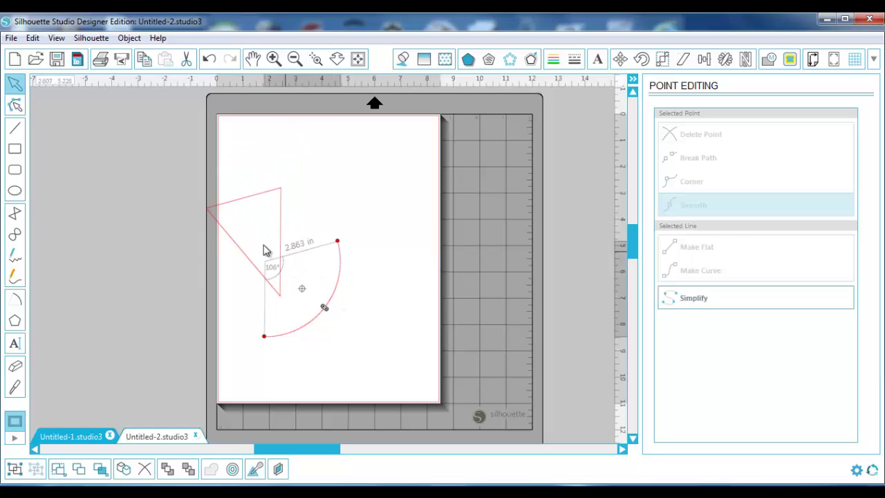
{"action": "left_click", "coordinate": [279, 222]}
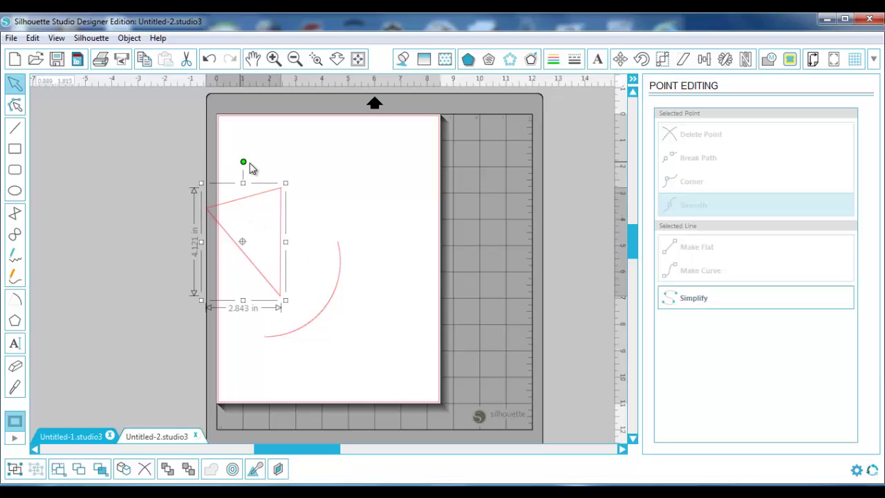
{"action": "left_click_drag", "start_coordinate": [241, 162], "coordinate": [291, 181]}
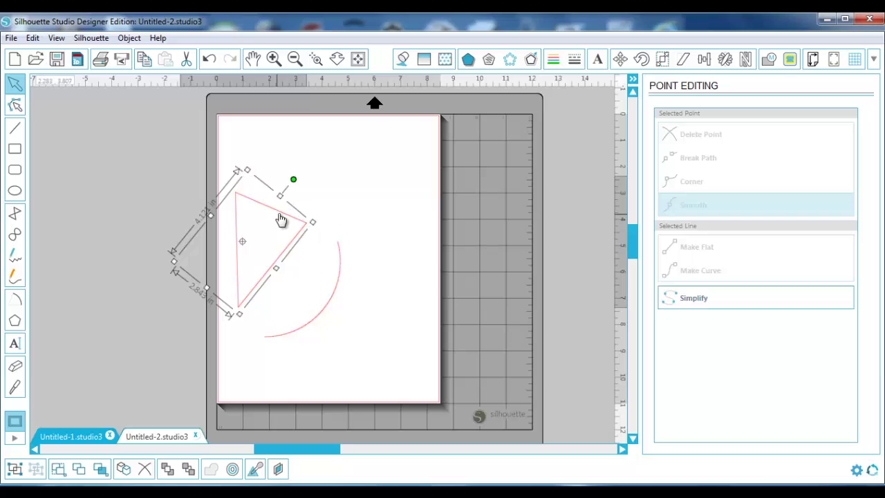
{"action": "left_click_drag", "start_coordinate": [283, 219], "coordinate": [313, 235]}
Shorten the arc's sweep to about 102 degrees and enlarge the triangle to about 3.08 by 4.47 inches.
{"action": "double_click", "coordinate": [321, 311]}
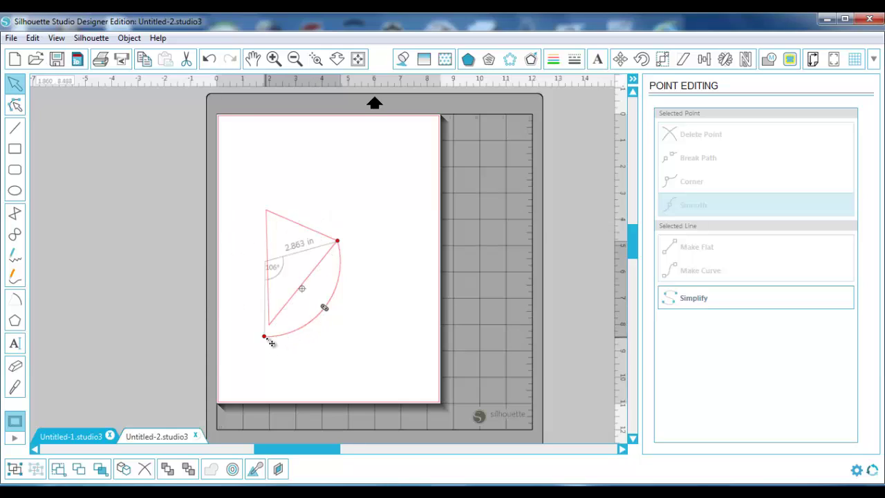
{"action": "left_click_drag", "start_coordinate": [269, 342], "coordinate": [273, 335]}
{"action": "double_click", "coordinate": [278, 320]}
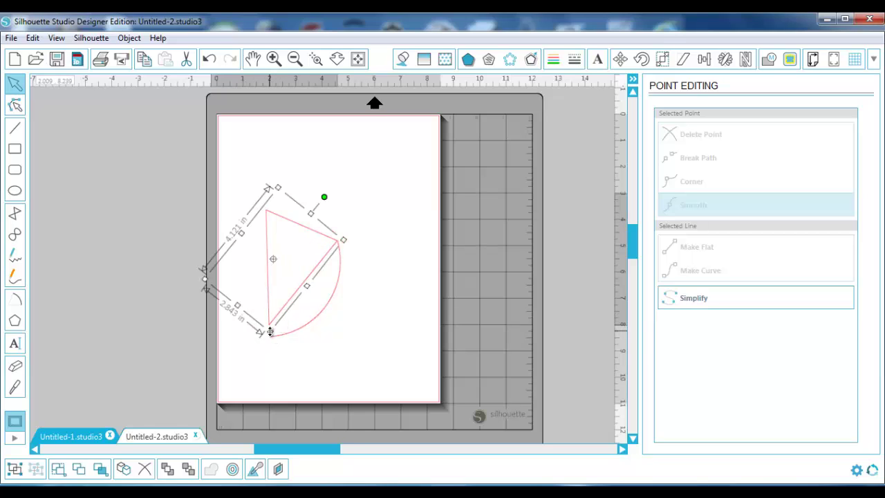
{"action": "left_click_drag", "start_coordinate": [271, 334], "coordinate": [270, 343]}
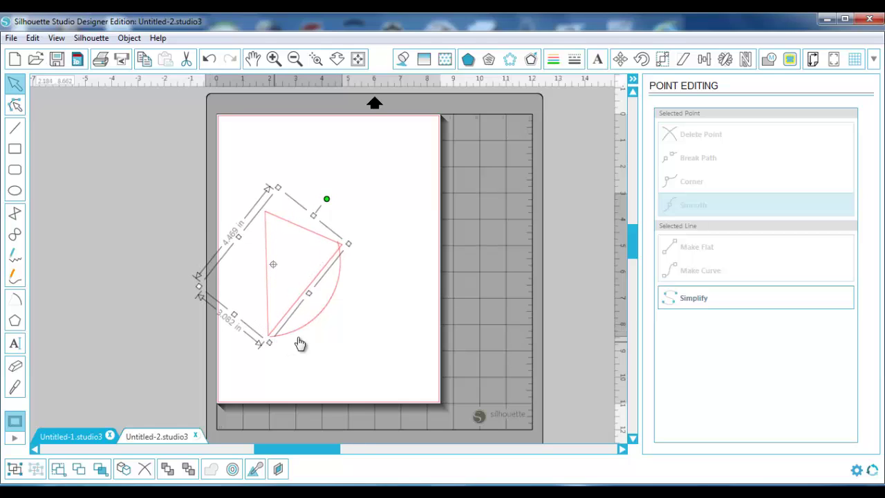
Align the arc's upper end with the enlarged triangle's corner and adjust its sweep to about 104 degrees.
{"action": "double_click", "coordinate": [300, 335]}
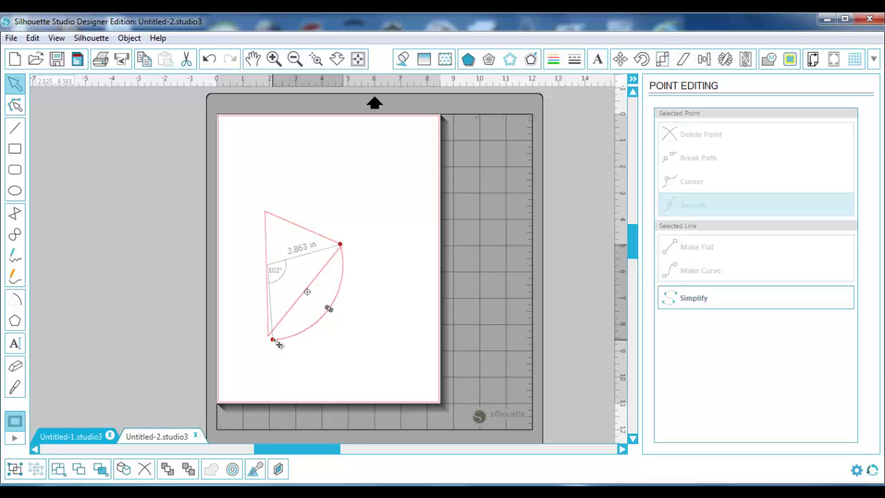
{"action": "left_click_drag", "start_coordinate": [276, 344], "coordinate": [276, 344]}
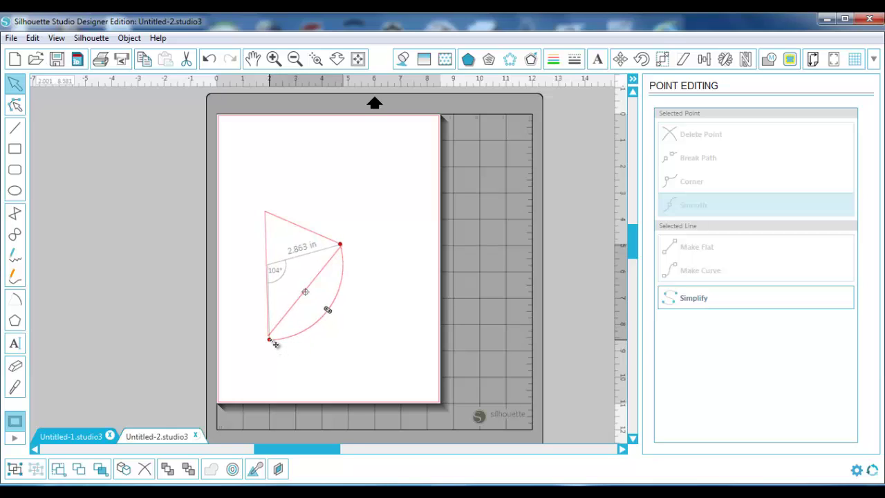
{"action": "left_click", "coordinate": [362, 302]}
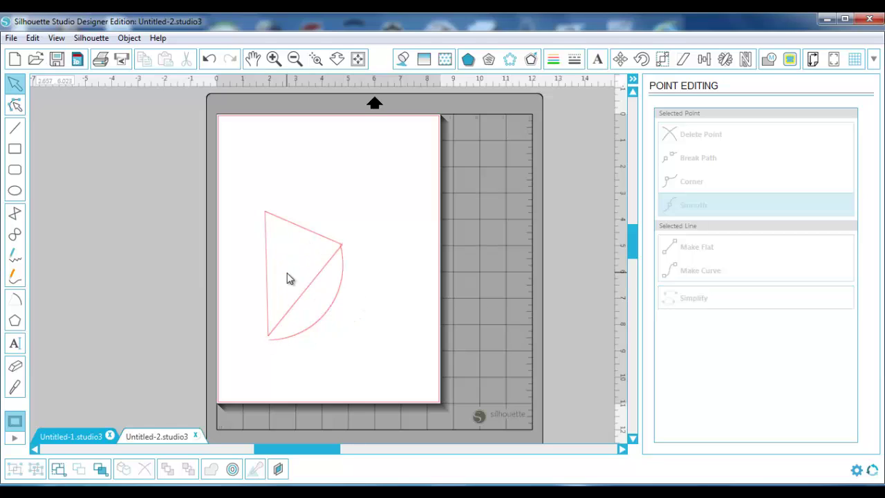
Convert the arc beside the triangle's long edge to a path.
{"action": "left_click", "coordinate": [309, 287]}
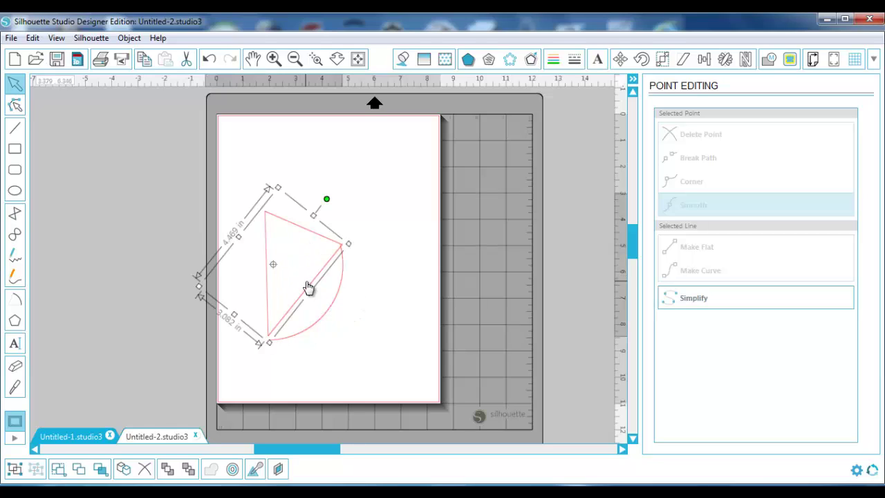
{"action": "double_click", "coordinate": [333, 305]}
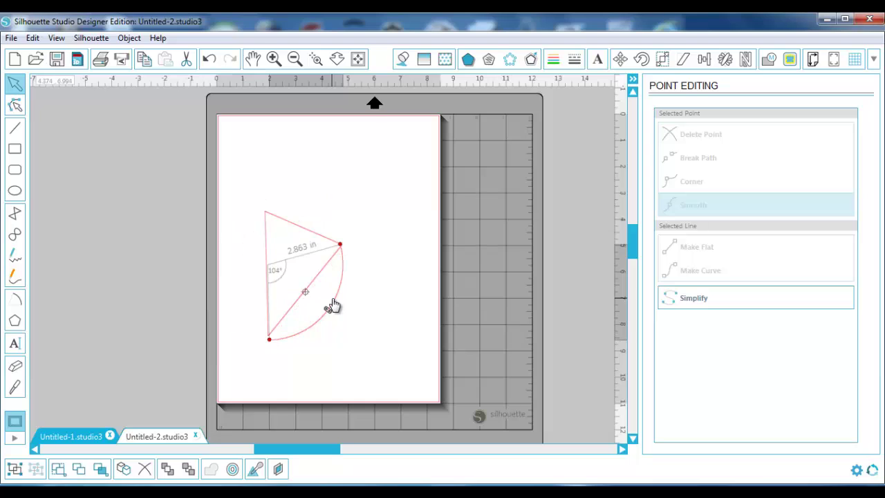
{"action": "right_click", "coordinate": [332, 305]}
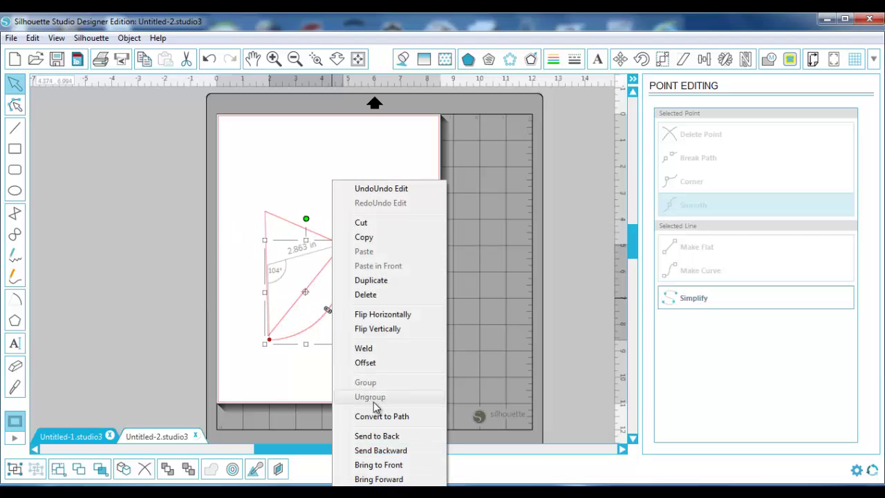
{"action": "left_click", "coordinate": [382, 417]}
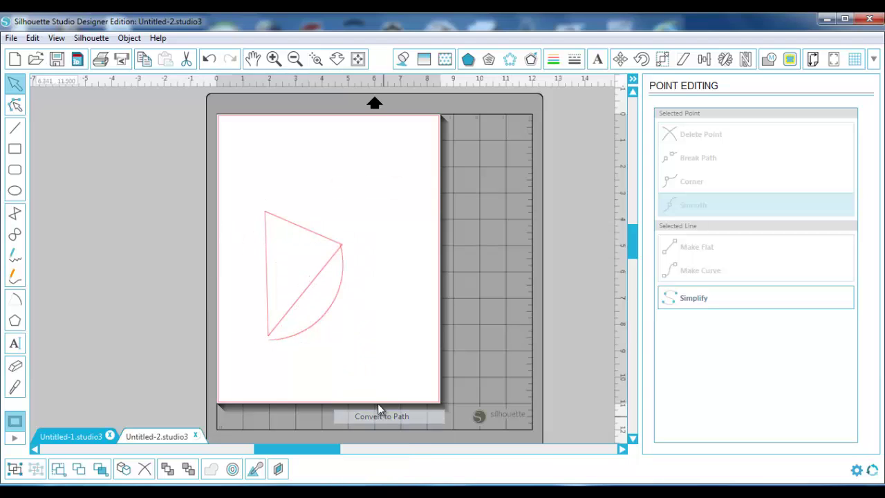
{"action": "left_click", "coordinate": [326, 270]}
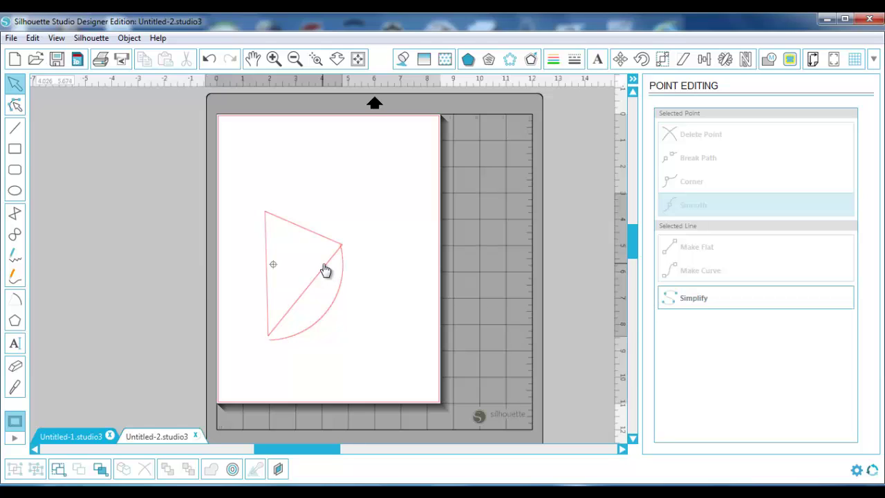
Break the triangle's path at the corner touching the arc's upper end and pull the two resulting points slightly apart.
{"action": "left_click", "coordinate": [316, 60]}
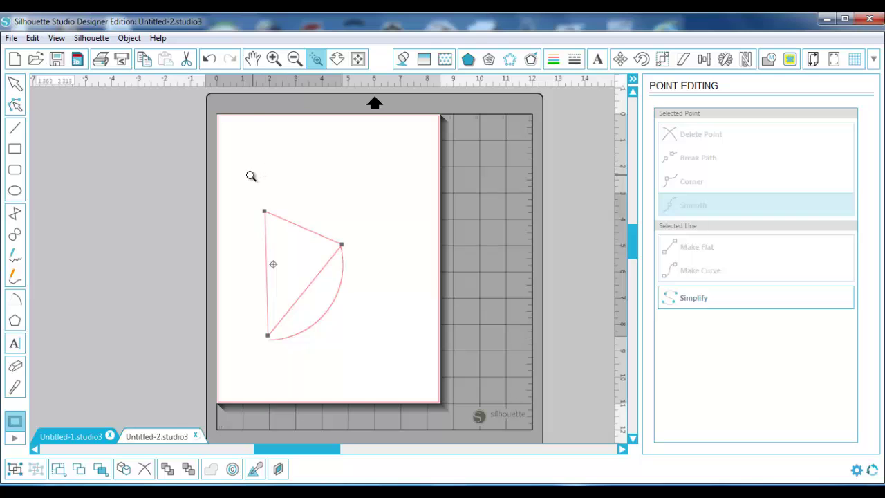
{"action": "left_click_drag", "start_coordinate": [251, 175], "coordinate": [385, 372]}
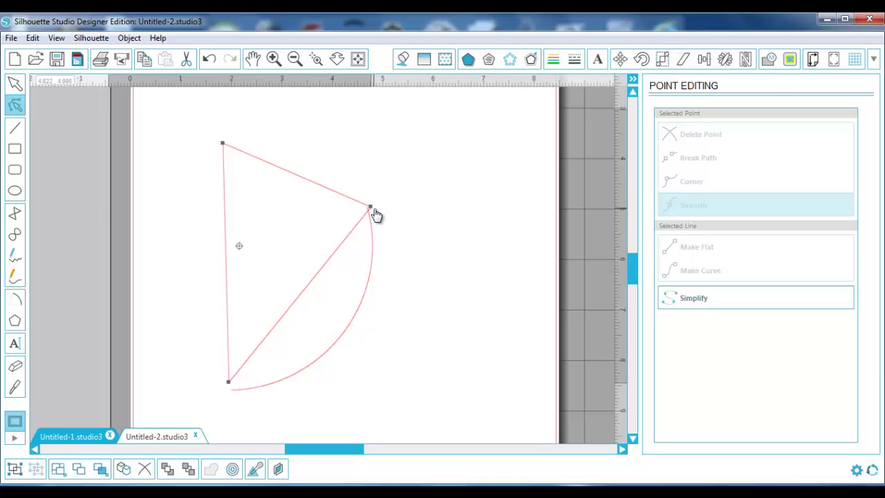
{"action": "left_click", "coordinate": [372, 207]}
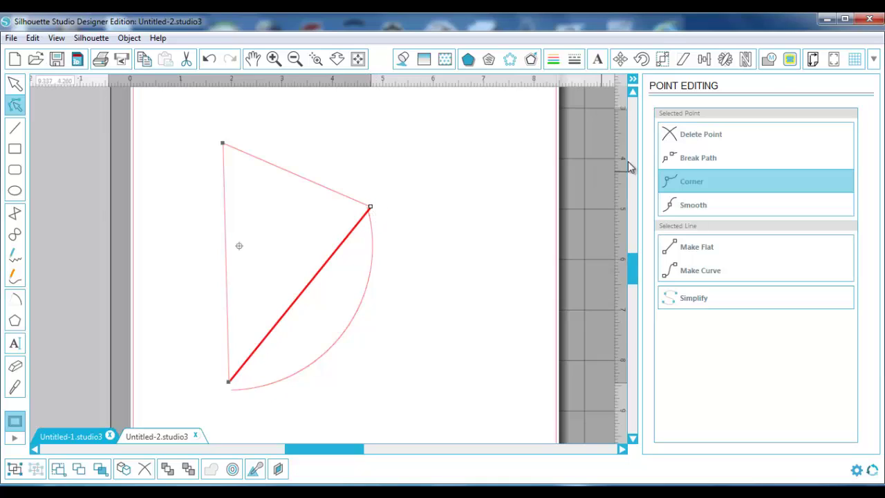
{"action": "left_click", "coordinate": [702, 159]}
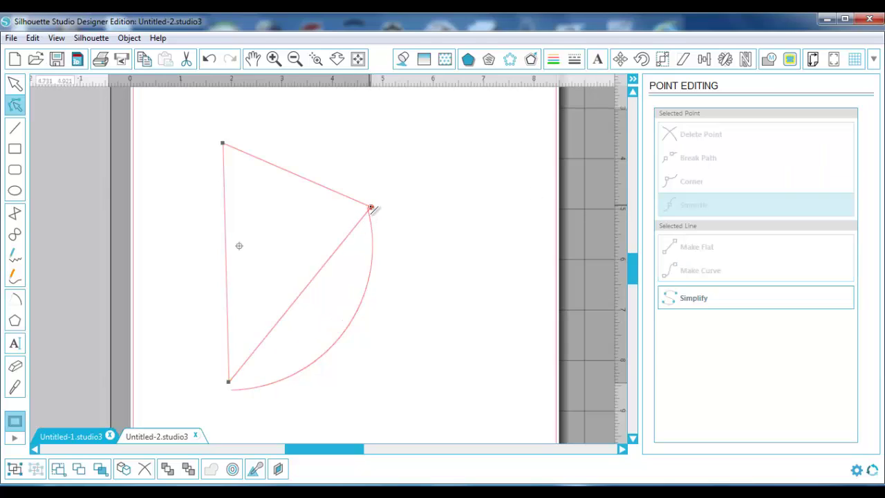
{"action": "left_click", "coordinate": [371, 207]}
{"action": "mouse_move", "coordinate": [372, 208]}
{"action": "left_mouse_down"}
{"action": "mouse_move", "coordinate": [372, 197]}
{"action": "mouse_move", "coordinate": [369, 205]}
{"action": "left_mouse_up"}
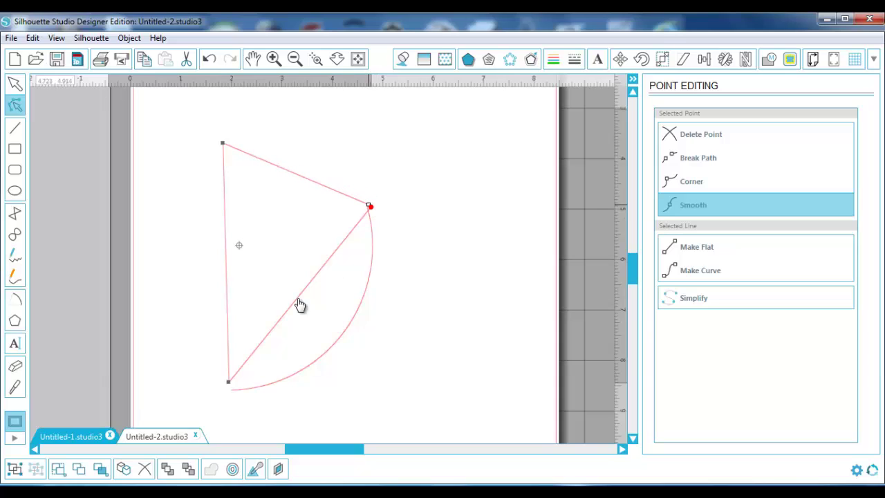
Remove the triangle's long edge by deleting its loose end point at the broken corner.
{"action": "left_click", "coordinate": [228, 382]}
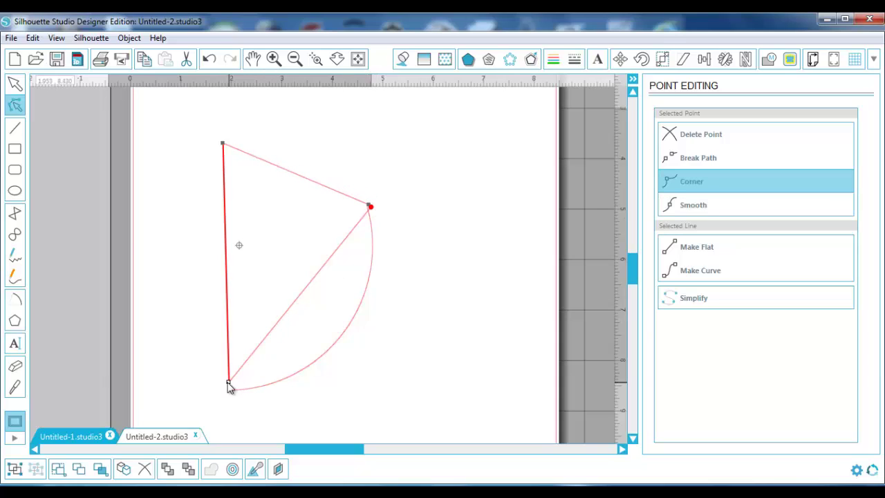
{"action": "left_click", "coordinate": [371, 208]}
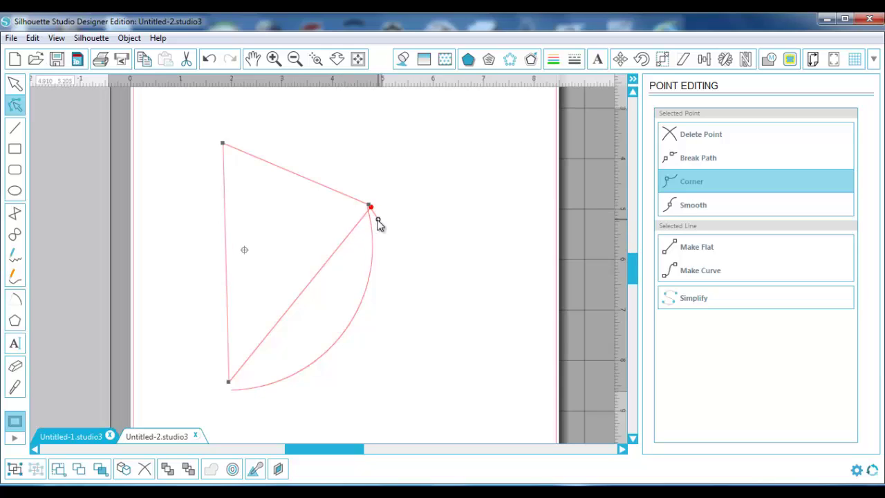
{"action": "left_click", "coordinate": [698, 138]}
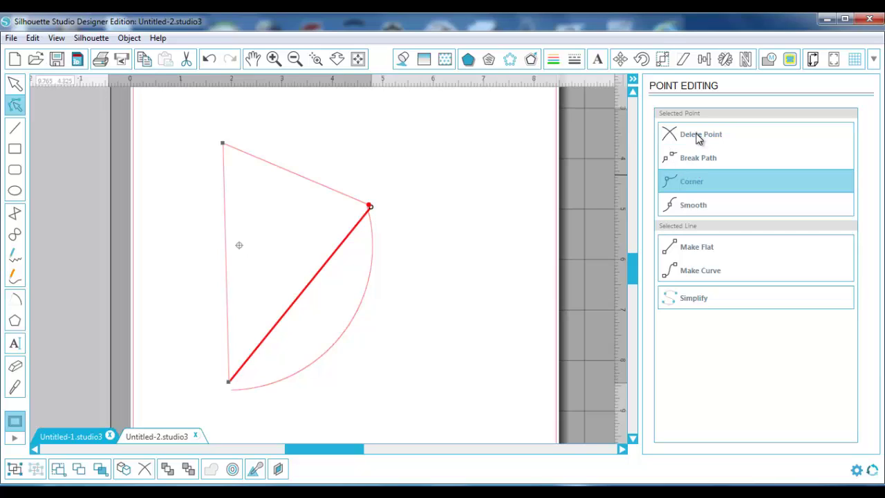
{"action": "left_click", "coordinate": [699, 137]}
{"action": "left_click", "coordinate": [422, 253]}
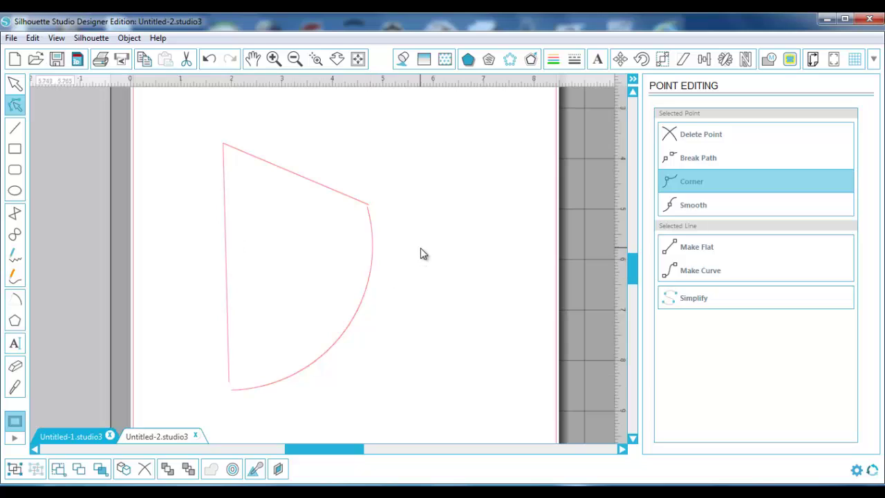
Shift the arc toward the triangle's open ends and adjust its two end points to meet the remaining straight edges.
{"action": "left_click", "coordinate": [373, 267]}
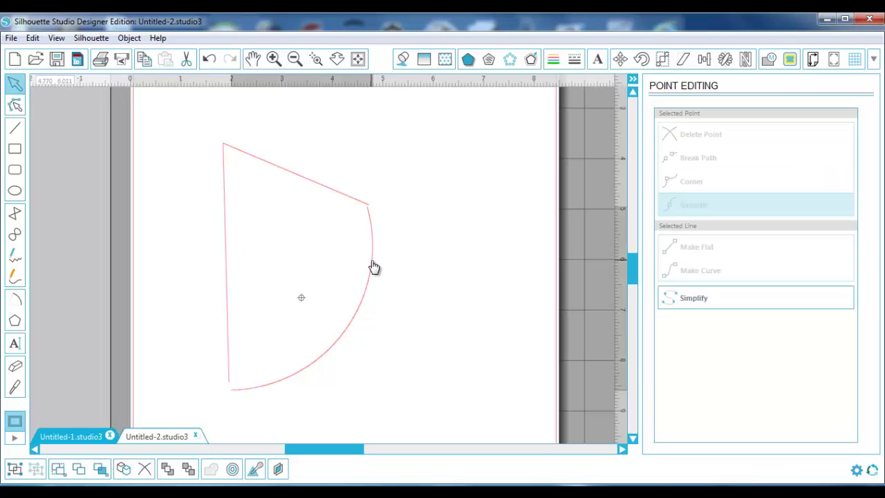
{"action": "left_click_drag", "start_coordinate": [373, 267], "coordinate": [377, 265]}
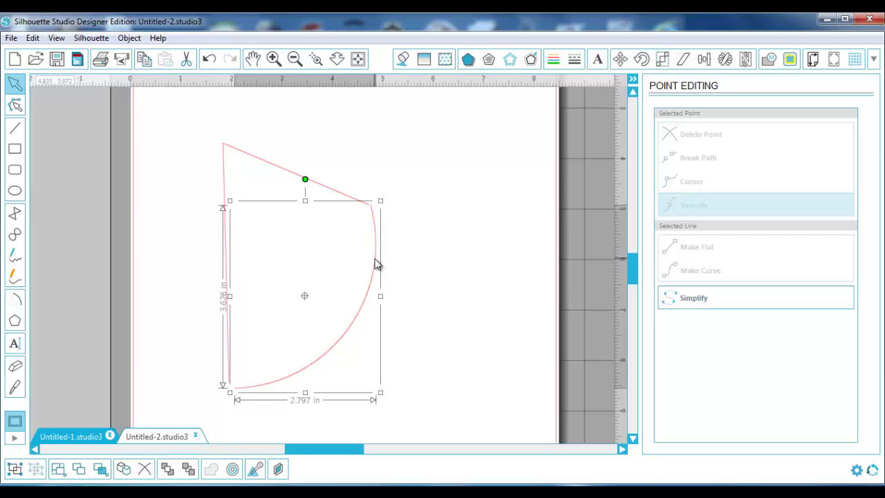
{"action": "double_click", "coordinate": [377, 265]}
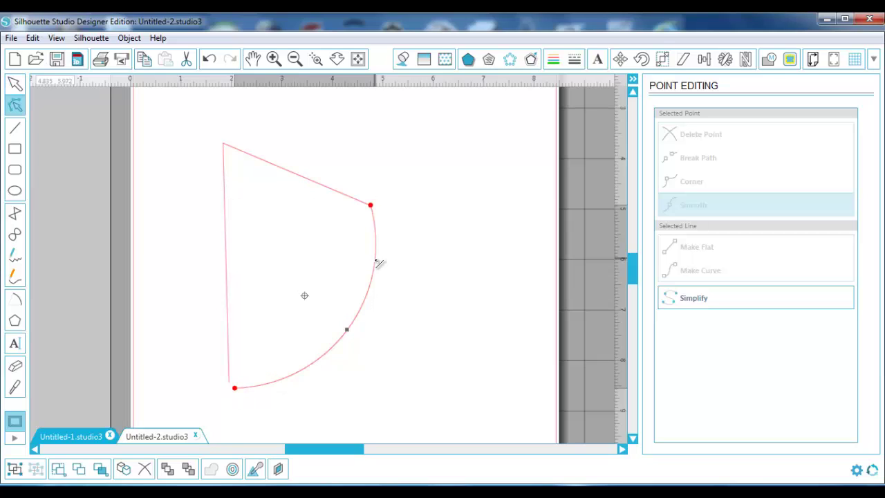
{"action": "left_click", "coordinate": [371, 207]}
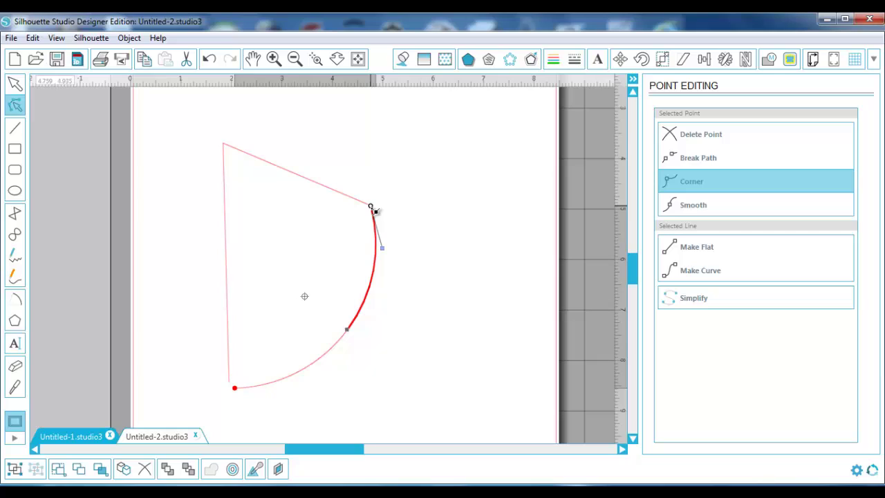
{"action": "left_click", "coordinate": [235, 389]}
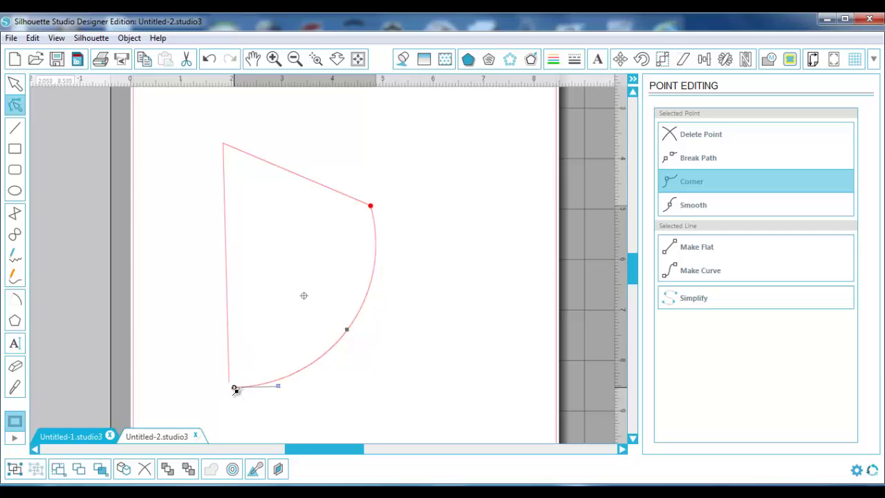
{"action": "left_click_drag", "start_coordinate": [234, 390], "coordinate": [233, 388]}
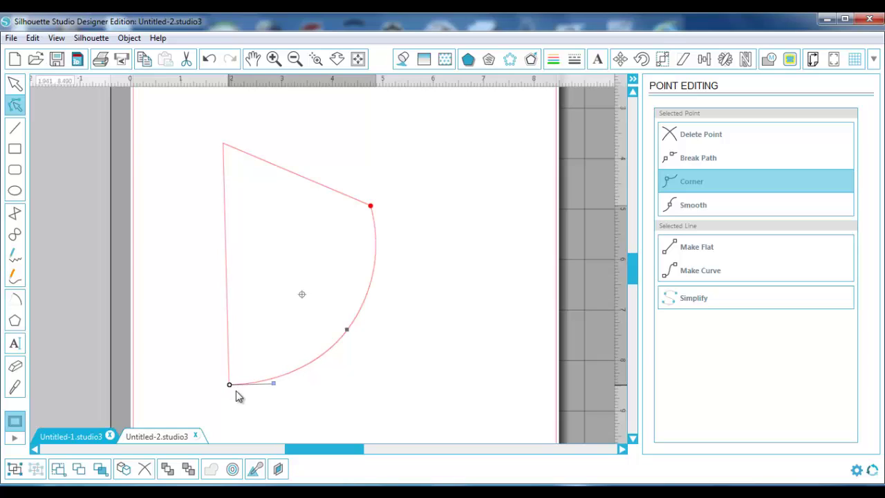
{"action": "left_click", "coordinate": [267, 415]}
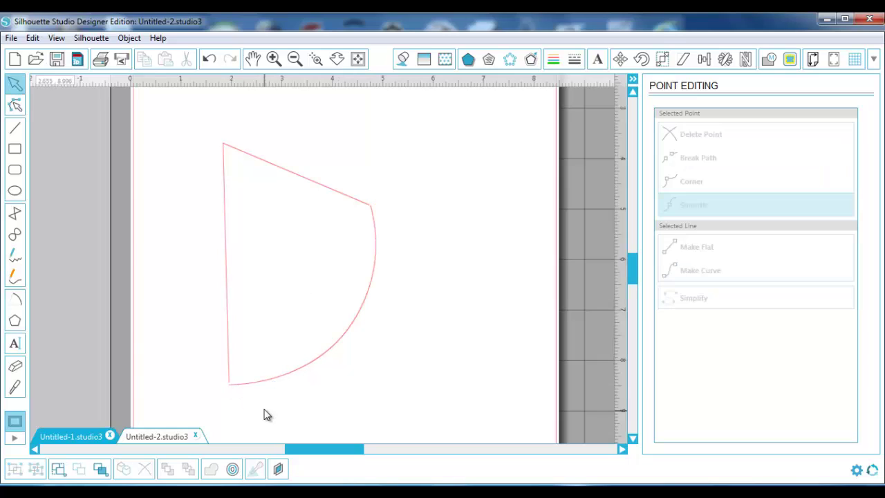
Move the lower end point of the vertical edge onto the arc's lower end.
{"action": "left_click", "coordinate": [230, 367]}
{"action": "double_click", "coordinate": [230, 367]}
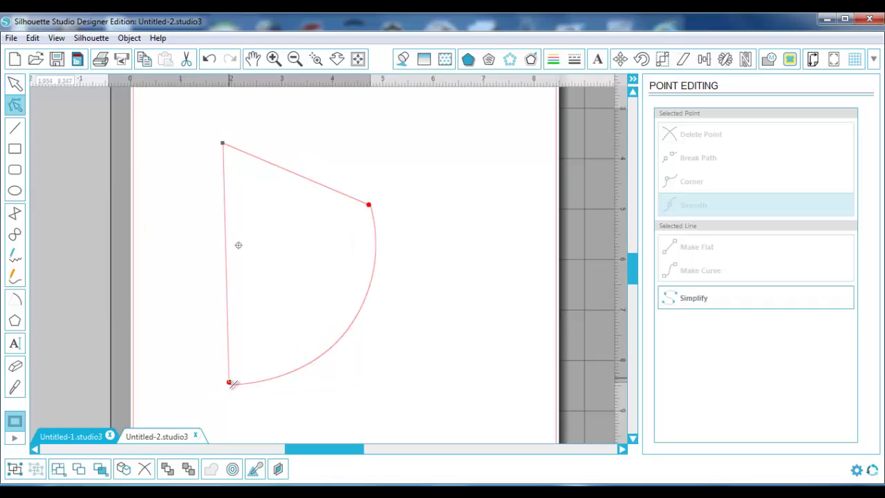
{"action": "left_click", "coordinate": [229, 383]}
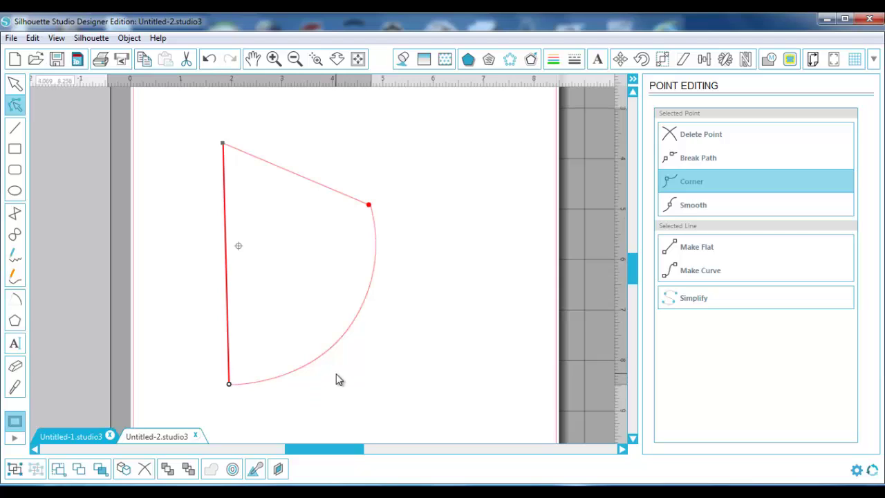
{"action": "left_click", "coordinate": [394, 376]}
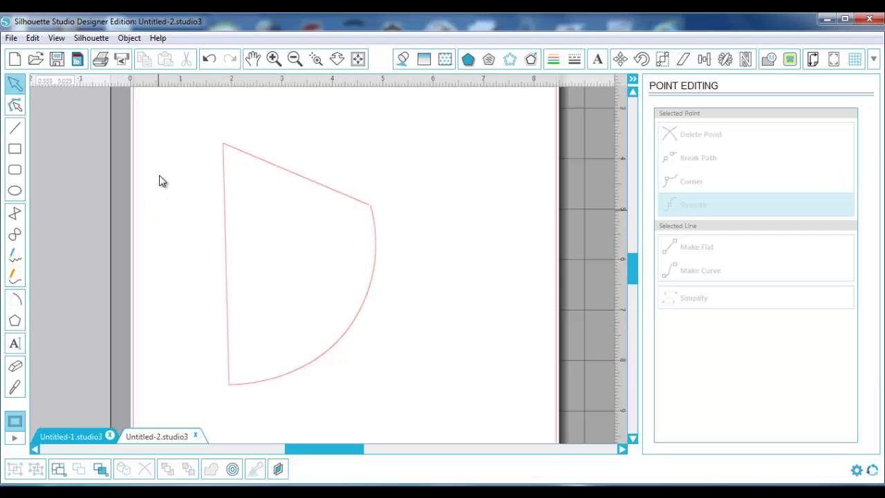
Move the slanted edge's open end point onto the arc's upper end to close the visible gap.
{"action": "left_click_drag", "start_coordinate": [179, 119], "coordinate": [437, 392]}
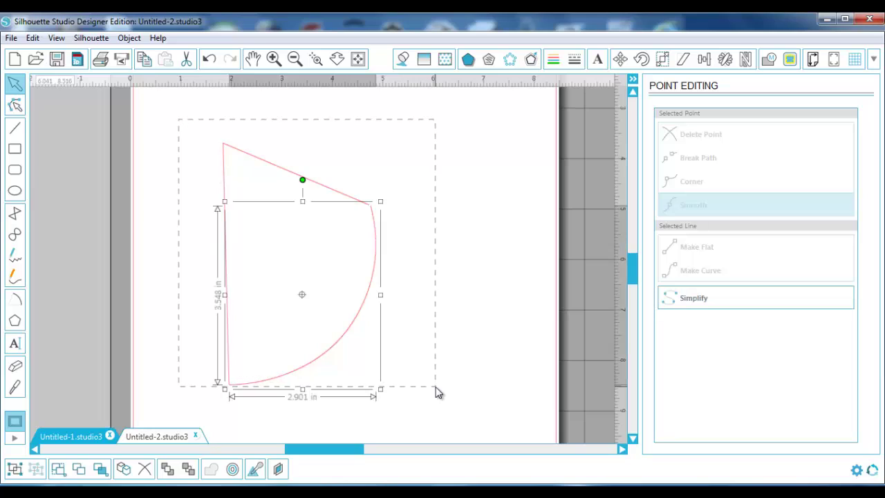
{"action": "left_click", "coordinate": [407, 246]}
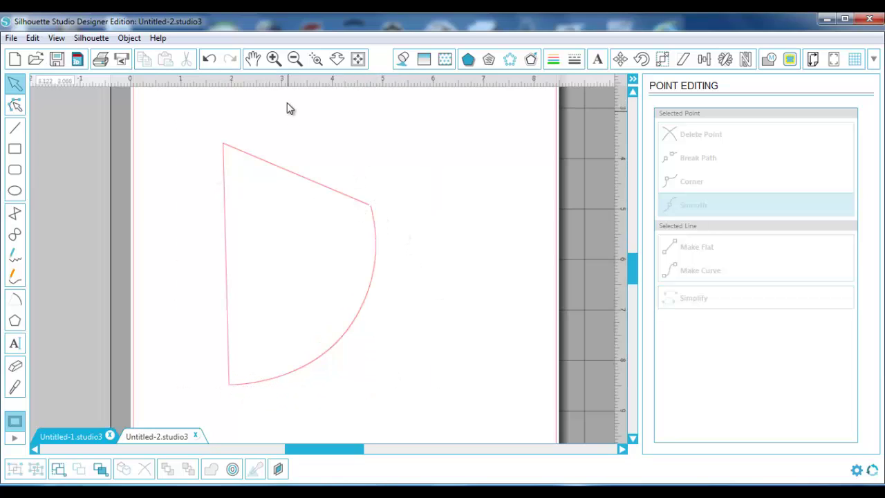
{"action": "left_click", "coordinate": [317, 61]}
{"action": "left_click_drag", "start_coordinate": [348, 179], "coordinate": [380, 222]}
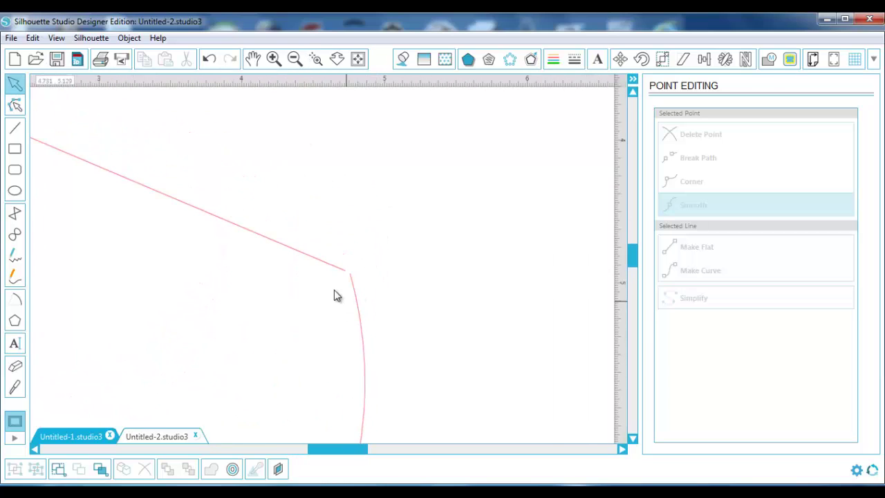
{"action": "left_click", "coordinate": [334, 271]}
{"action": "double_click", "coordinate": [334, 271]}
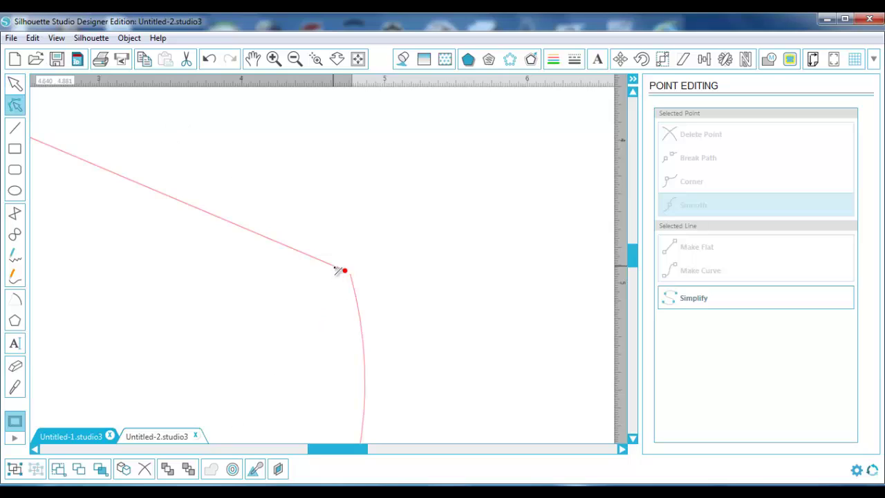
{"action": "left_click", "coordinate": [349, 273]}
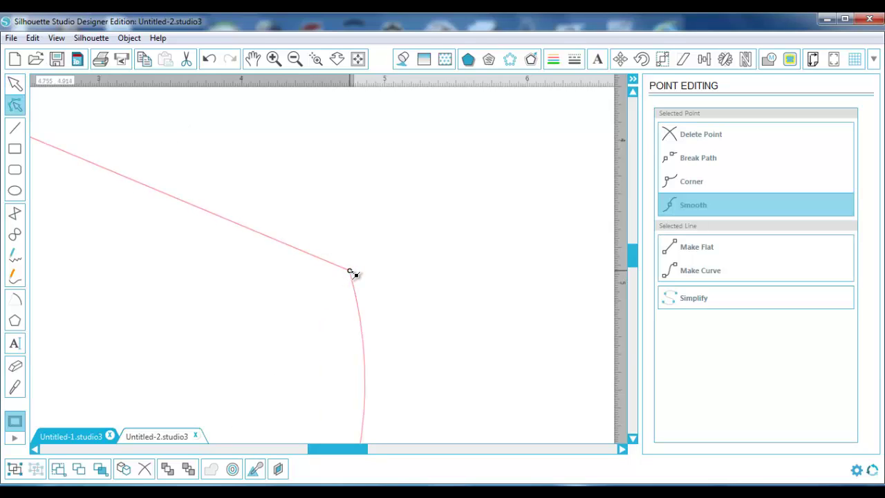
{"action": "left_click_drag", "start_coordinate": [351, 274], "coordinate": [349, 273]}
{"action": "left_click_drag", "start_coordinate": [351, 275], "coordinate": [355, 278]}
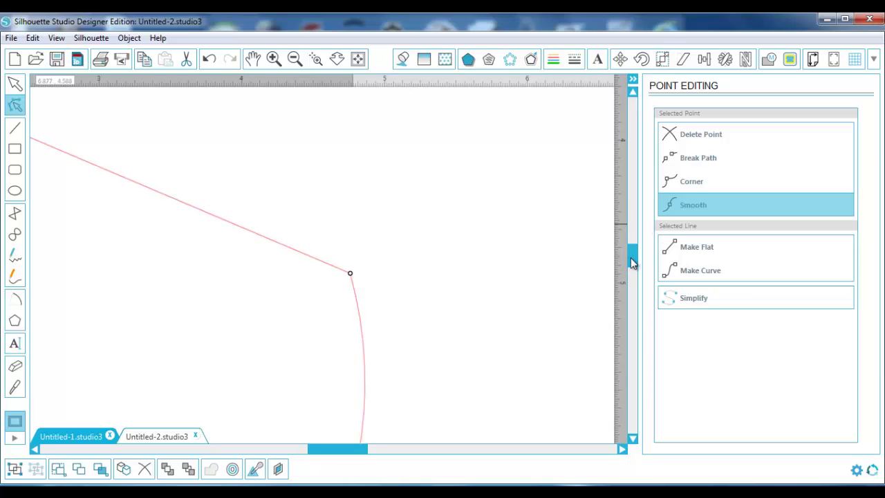
Combine the straight-edged path and the arc into a compound path.
{"action": "left_click_drag", "start_coordinate": [632, 262], "coordinate": [634, 313]}
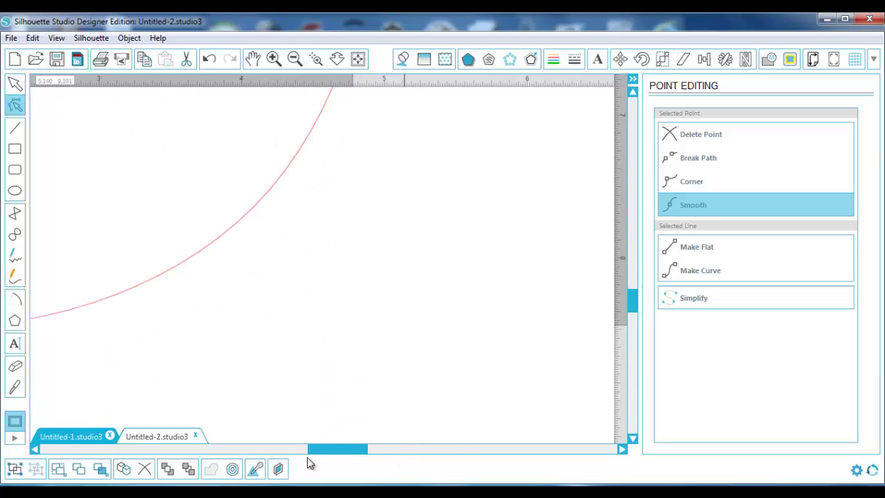
{"action": "left_click_drag", "start_coordinate": [352, 455], "coordinate": [329, 457]}
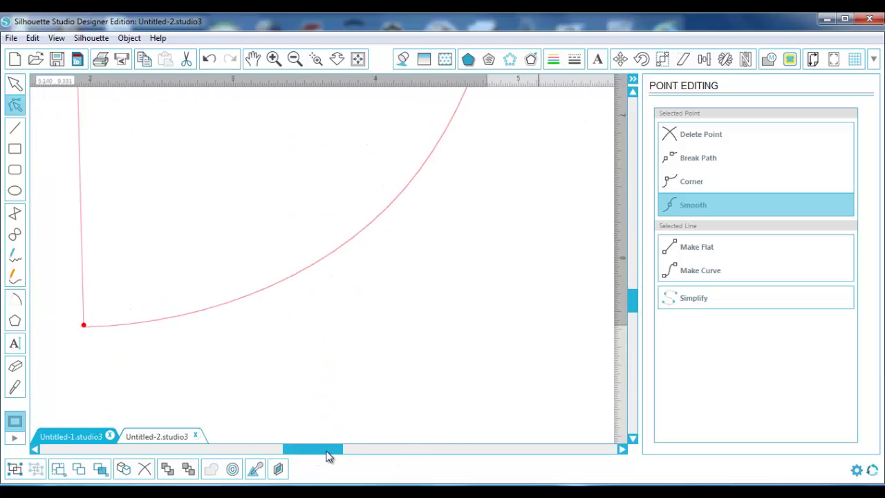
{"action": "left_click", "coordinate": [357, 61]}
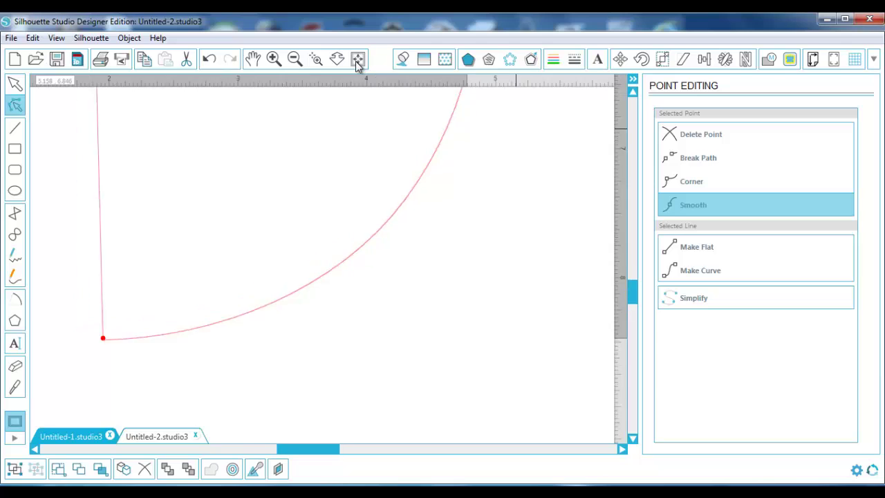
{"action": "left_click", "coordinate": [348, 164]}
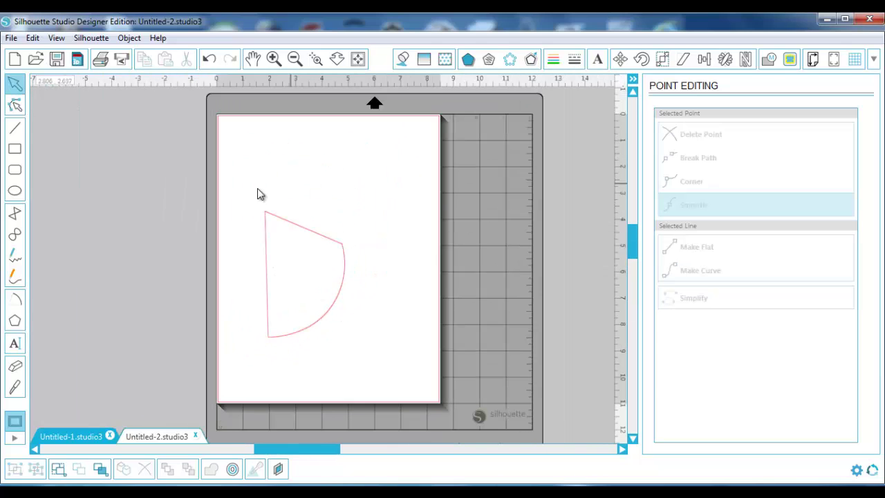
{"action": "left_click_drag", "start_coordinate": [235, 173], "coordinate": [410, 389]}
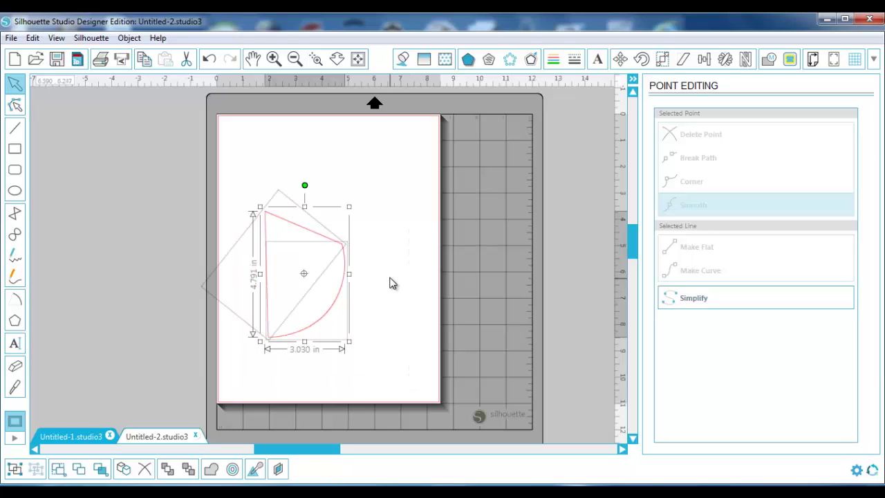
{"action": "right_click", "coordinate": [386, 280]}
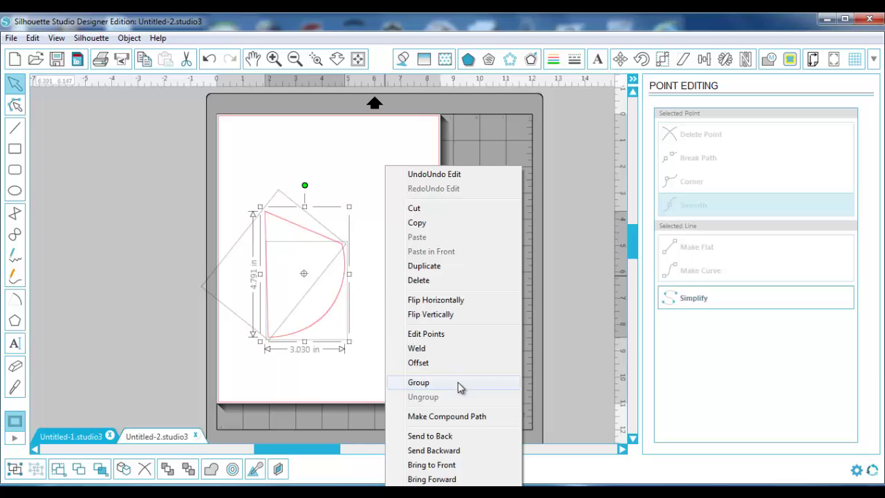
{"action": "left_click", "coordinate": [468, 416]}
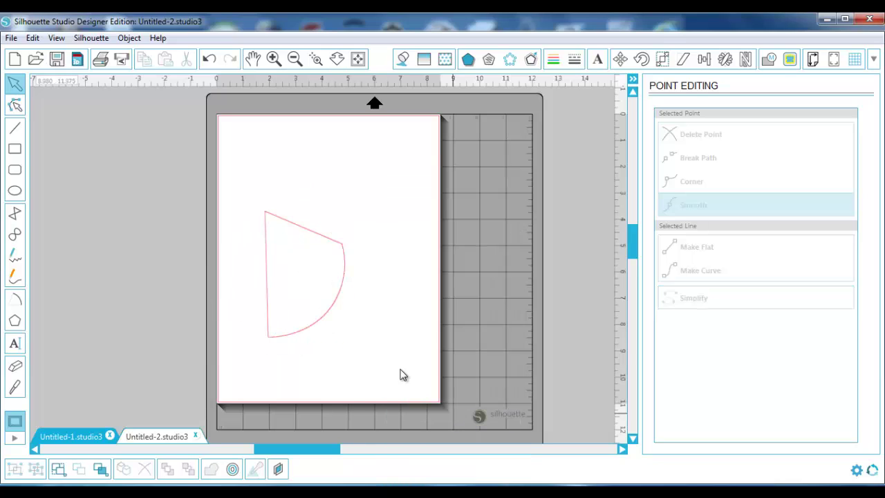
Try to fill the combined triangle-and-arc shape with solid green (3FC600).
{"action": "left_click", "coordinate": [336, 310]}
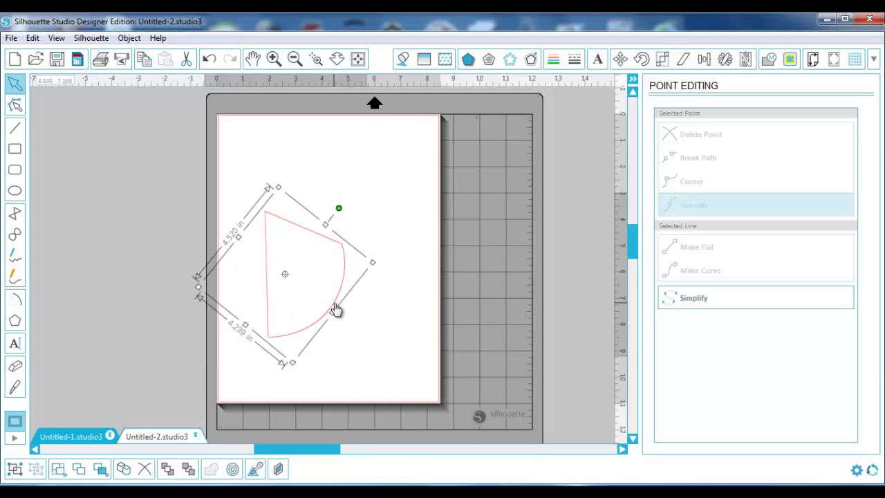
{"action": "left_click", "coordinate": [405, 65]}
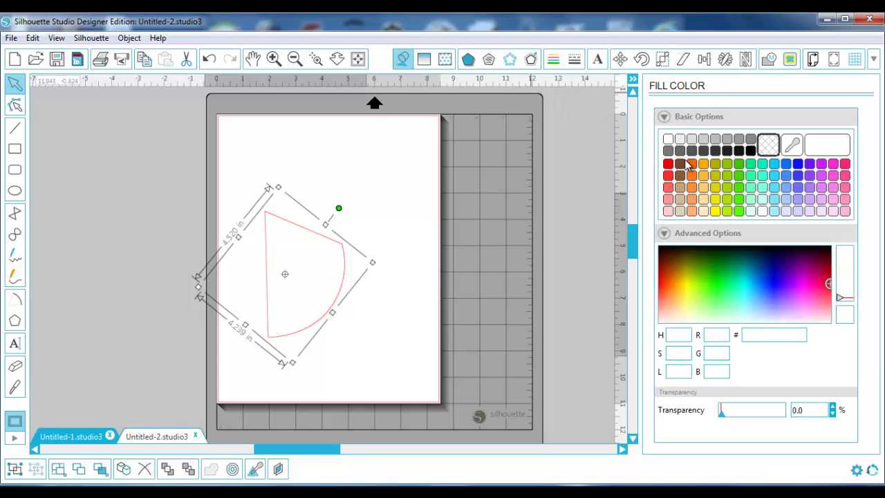
{"action": "left_click", "coordinate": [738, 165]}
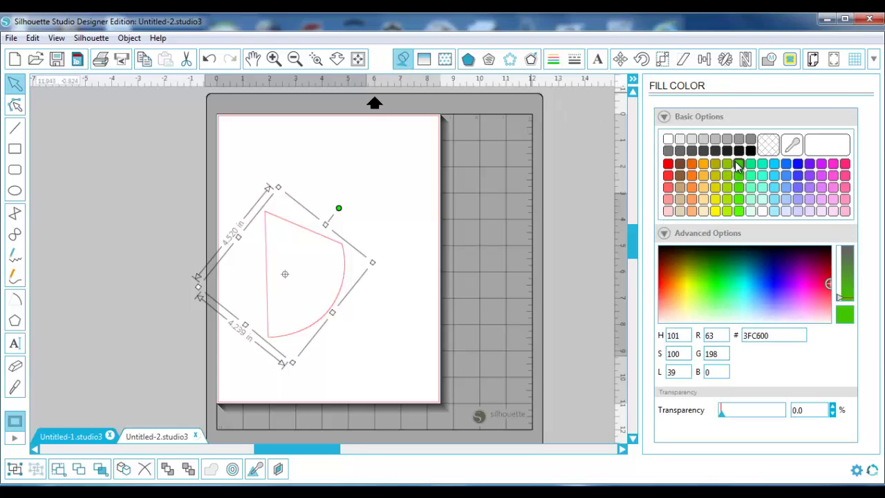
Point-edit the triangle-and-arc path and join the straight edge to the arc at its lower end, closing the shape so its green fill applies.
{"action": "left_click", "coordinate": [381, 202]}
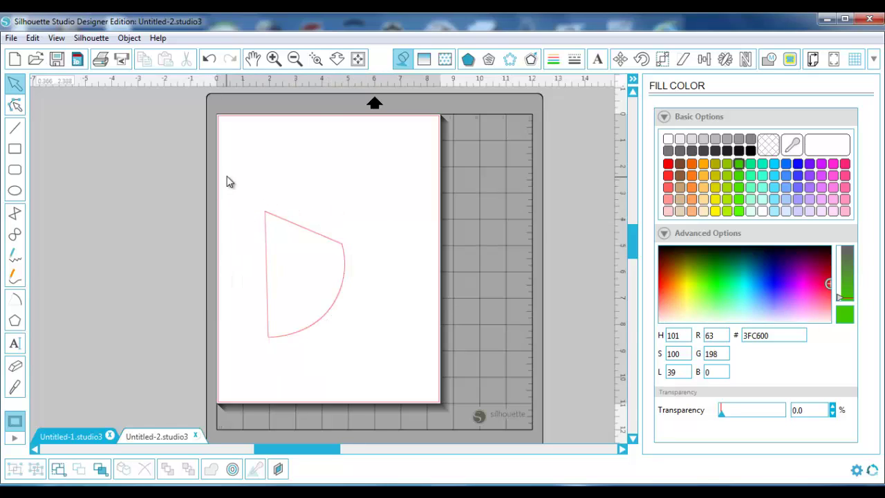
{"action": "left_click_drag", "start_coordinate": [226, 176], "coordinate": [417, 349]}
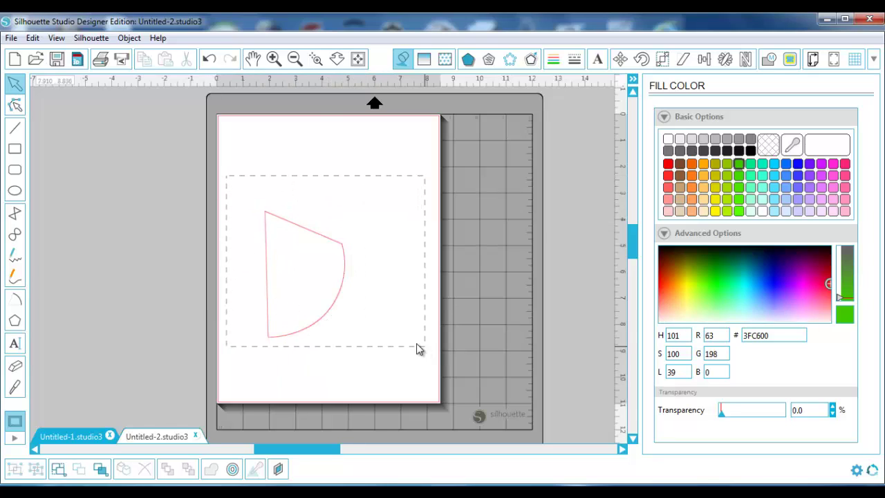
{"action": "left_click", "coordinate": [340, 296]}
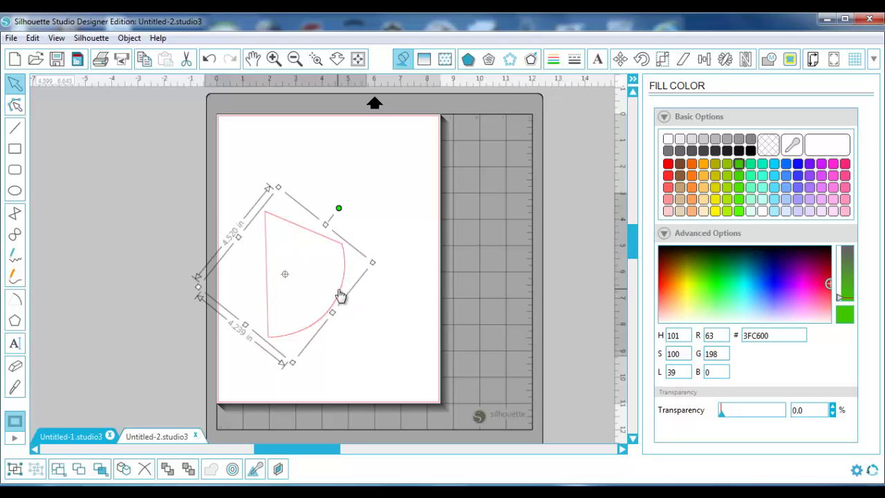
{"action": "double_click", "coordinate": [340, 295]}
{"action": "left_click", "coordinate": [343, 246]}
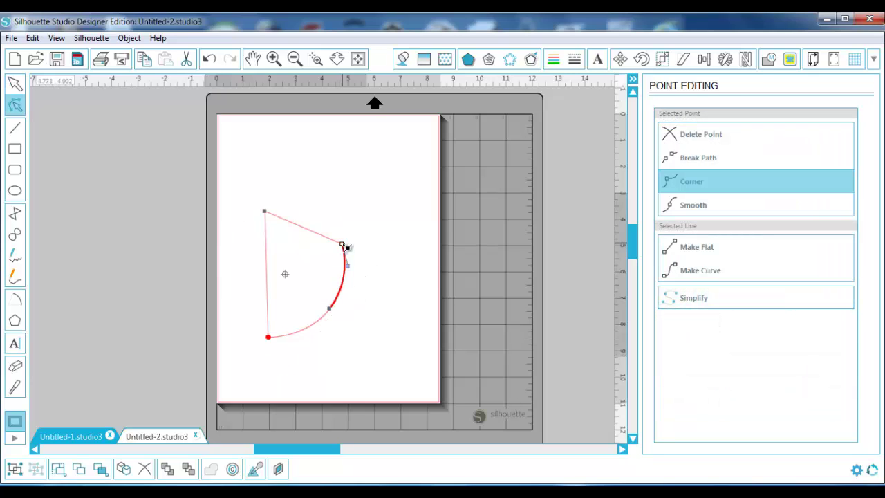
{"action": "left_click", "coordinate": [268, 337]}
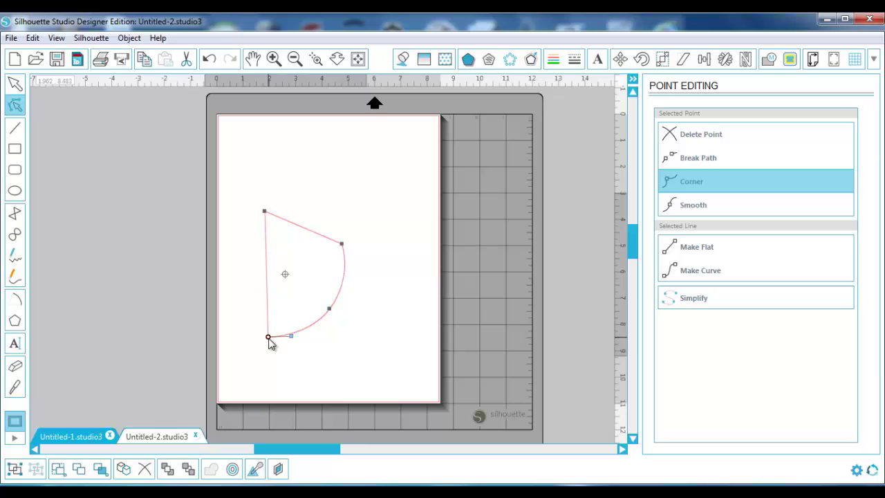
{"action": "double_click", "coordinate": [269, 339]}
{"action": "left_click", "coordinate": [392, 349]}
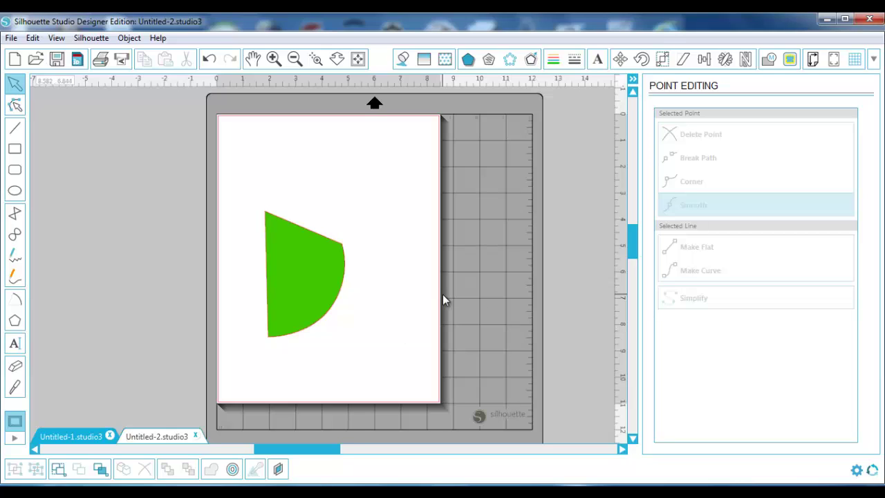
Draw a freehand squiggle ending in a spiral beside the green shape and select it.
{"action": "left_click", "coordinate": [15, 256]}
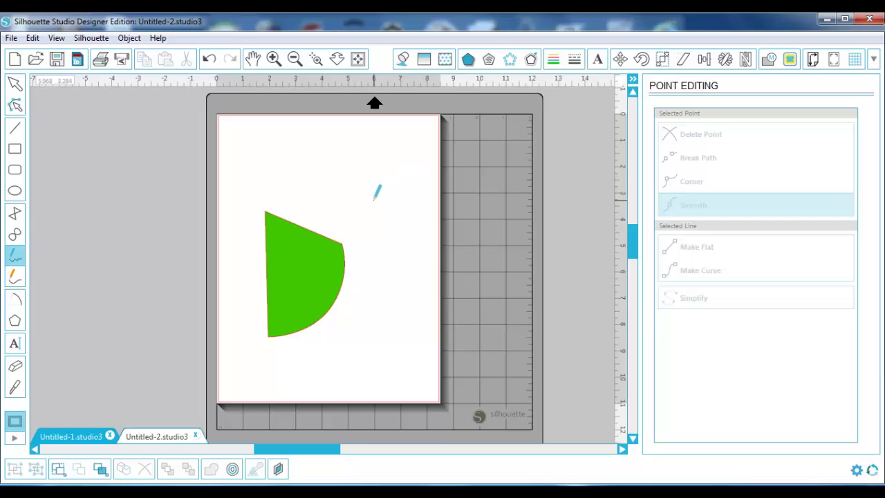
{"action": "mouse_move", "coordinate": [348, 195]}
{"action": "left_mouse_down"}
{"action": "mouse_move", "coordinate": [356, 181]}
{"action": "mouse_move", "coordinate": [371, 188]}
{"action": "mouse_move", "coordinate": [359, 256]}
{"action": "mouse_move", "coordinate": [375, 271]}
{"action": "mouse_move", "coordinate": [400, 256]}
{"action": "mouse_move", "coordinate": [405, 223]}
{"action": "mouse_move", "coordinate": [372, 228]}
{"action": "mouse_move", "coordinate": [368, 246]}
{"action": "mouse_move", "coordinate": [379, 250]}
{"action": "mouse_move", "coordinate": [385, 238]}
{"action": "left_mouse_up"}
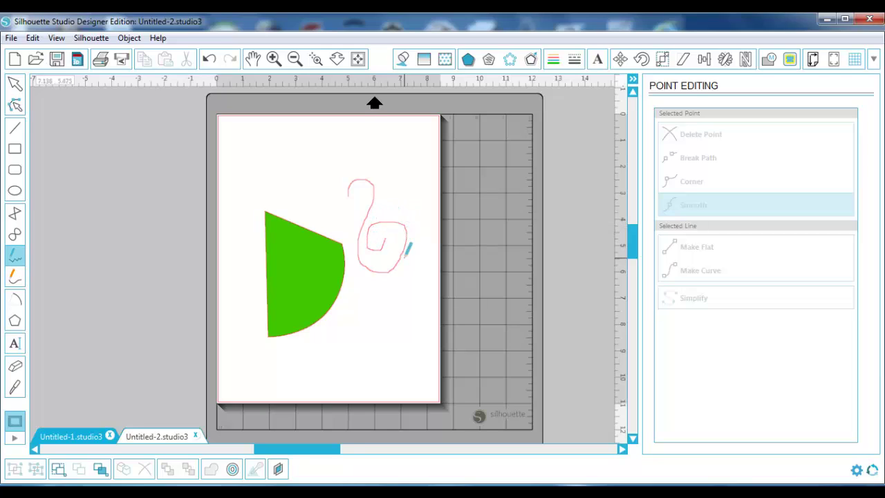
{"action": "left_click", "coordinate": [14, 84]}
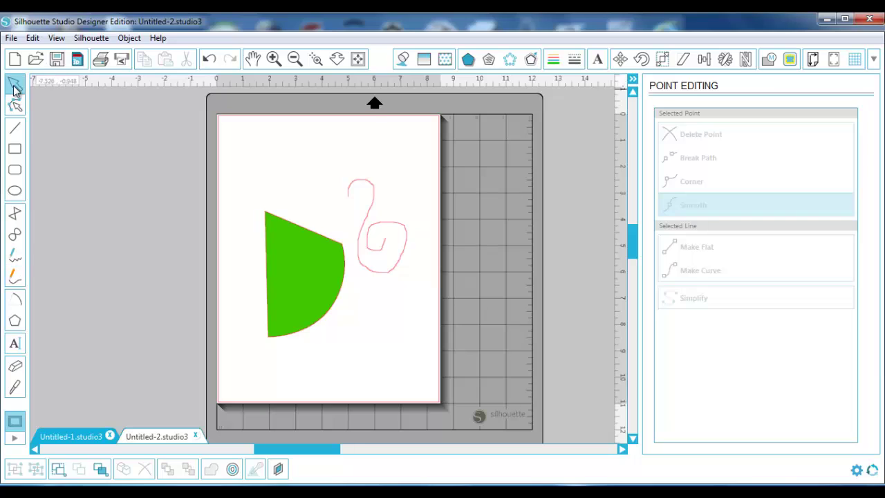
{"action": "left_click", "coordinate": [385, 229]}
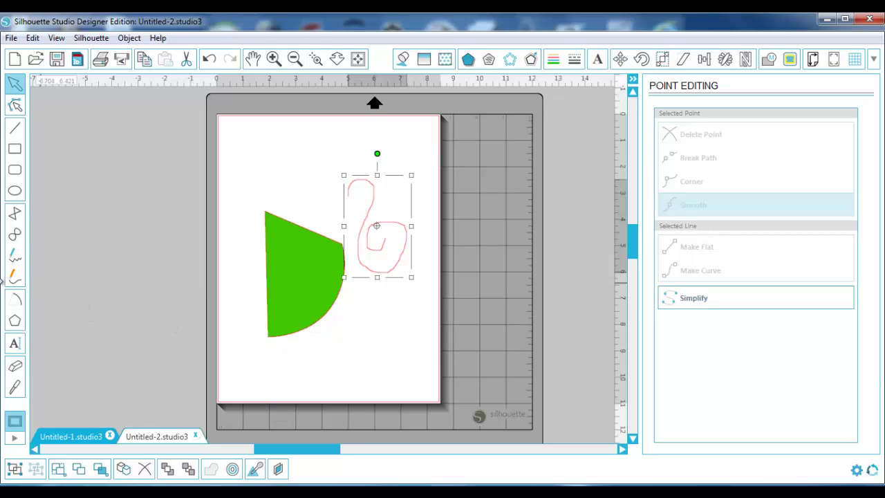
Draw a smooth freehand spiral squiggle about 2.2 by 3.5 in and place it below the first squiggle.
{"action": "left_click", "coordinate": [14, 276]}
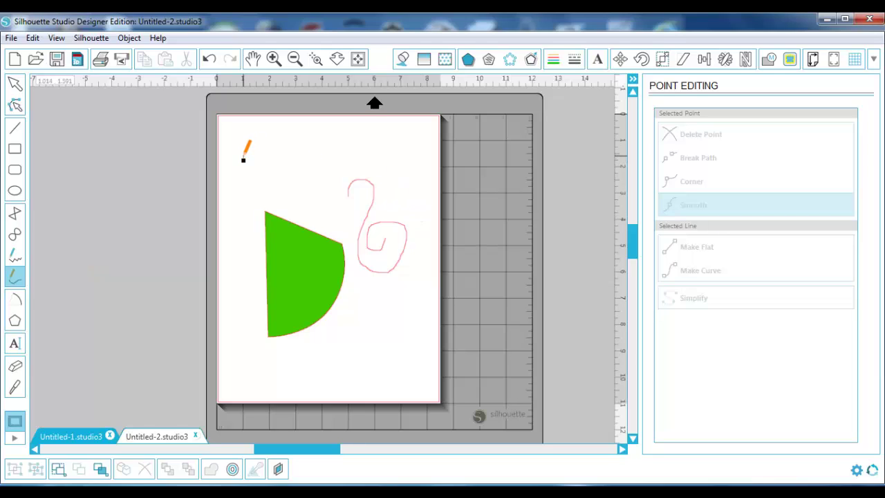
{"action": "mouse_move", "coordinate": [243, 160]}
{"action": "left_mouse_down"}
{"action": "mouse_move", "coordinate": [241, 200]}
{"action": "mouse_move", "coordinate": [251, 230]}
{"action": "mouse_move", "coordinate": [282, 241]}
{"action": "mouse_move", "coordinate": [298, 206]}
{"action": "mouse_move", "coordinate": [282, 191]}
{"action": "mouse_move", "coordinate": [261, 193]}
{"action": "mouse_move", "coordinate": [270, 221]}
{"action": "left_mouse_up"}
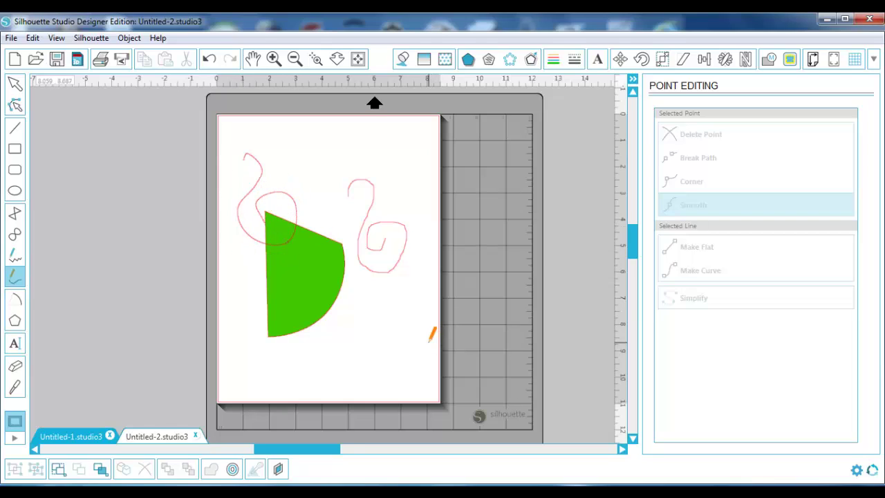
{"action": "left_click", "coordinate": [15, 83]}
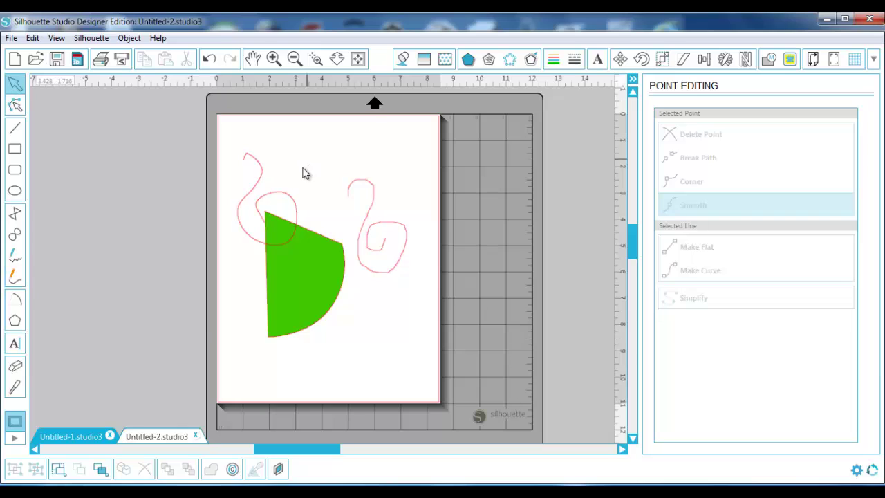
{"action": "left_click", "coordinate": [263, 184]}
{"action": "left_click_drag", "start_coordinate": [264, 184], "coordinate": [377, 319]}
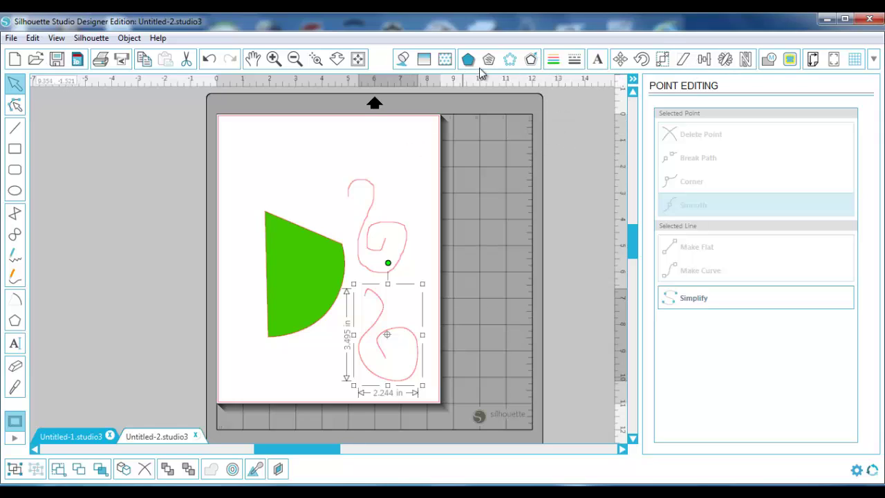
Create a 0.125 in round offset around the smooth freehand squiggle.
{"action": "left_click", "coordinate": [531, 60]}
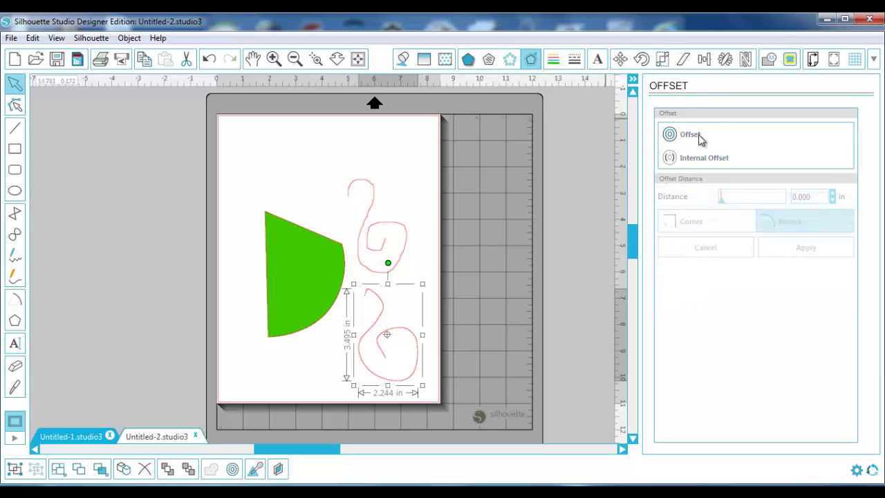
{"action": "left_click", "coordinate": [700, 140]}
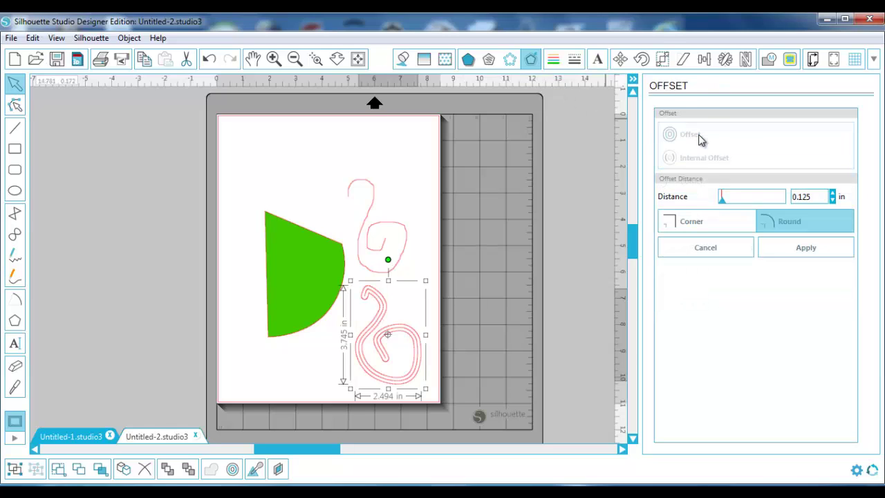
{"action": "left_click", "coordinate": [423, 254]}
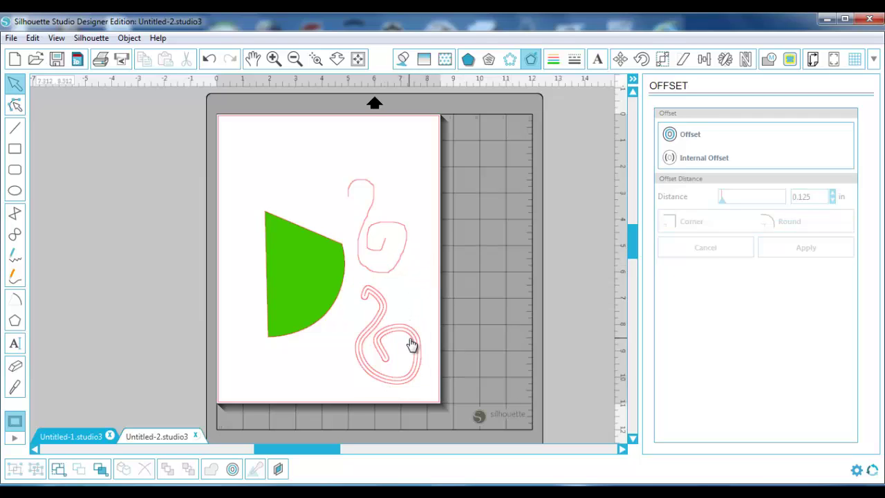
Separate the original smooth squiggle from its offset outline and delete the original.
{"action": "left_click_drag", "start_coordinate": [410, 342], "coordinate": [276, 257]}
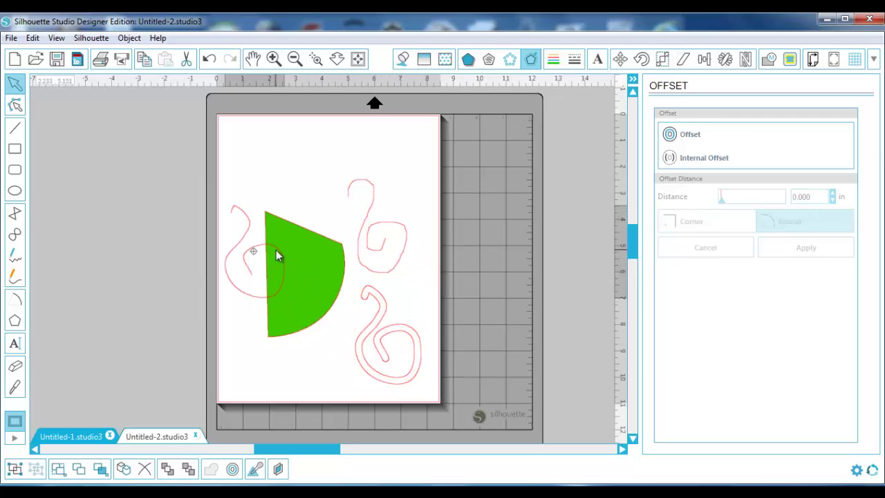
{"action": "left_click", "coordinate": [406, 354]}
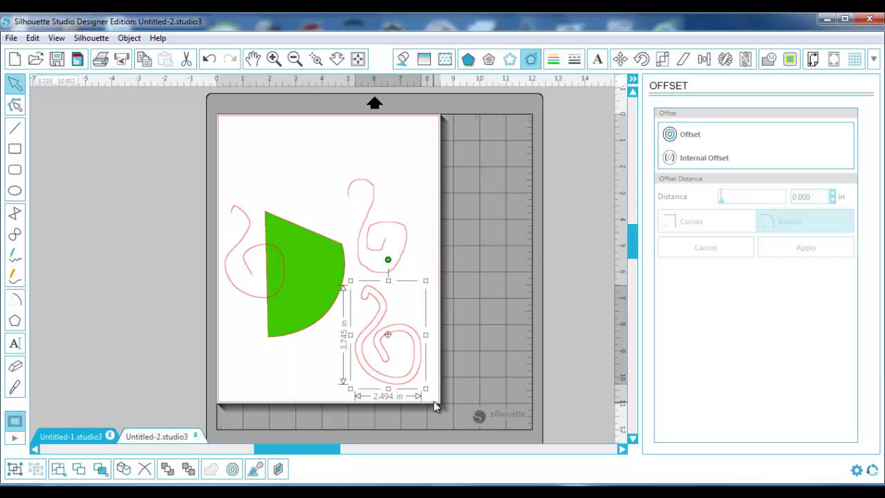
{"action": "left_click", "coordinate": [261, 303]}
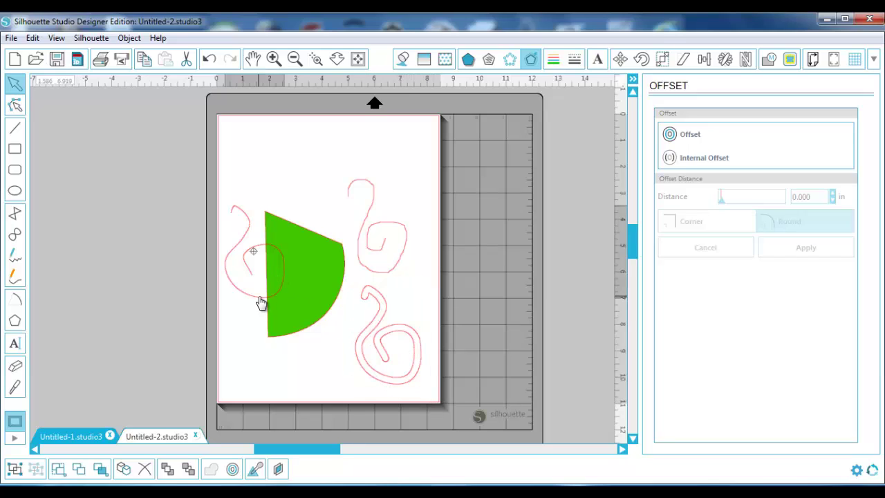
{"action": "left_click", "coordinate": [261, 303]}
{"action": "key", "text": "Delete"}
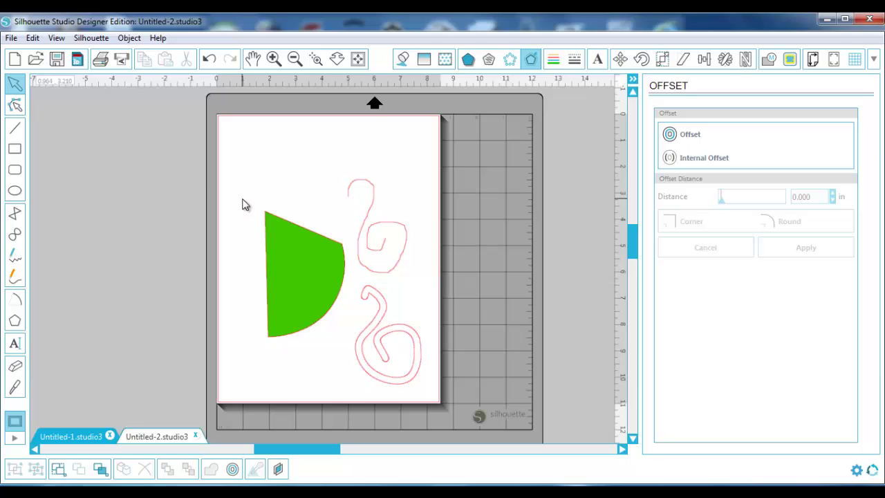
Examine the available library commands, including import and export, without running any.
{"action": "left_click", "coordinate": [11, 38]}
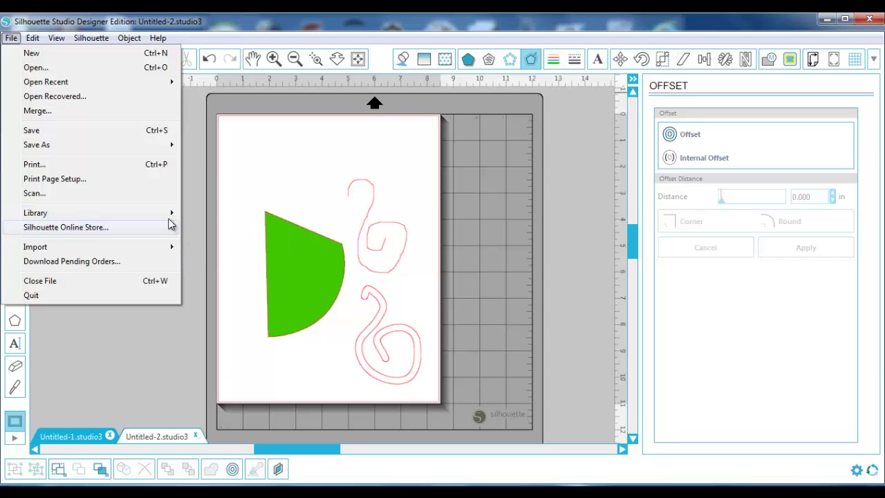
{"action": "mouse_move", "coordinate": [171, 213]}
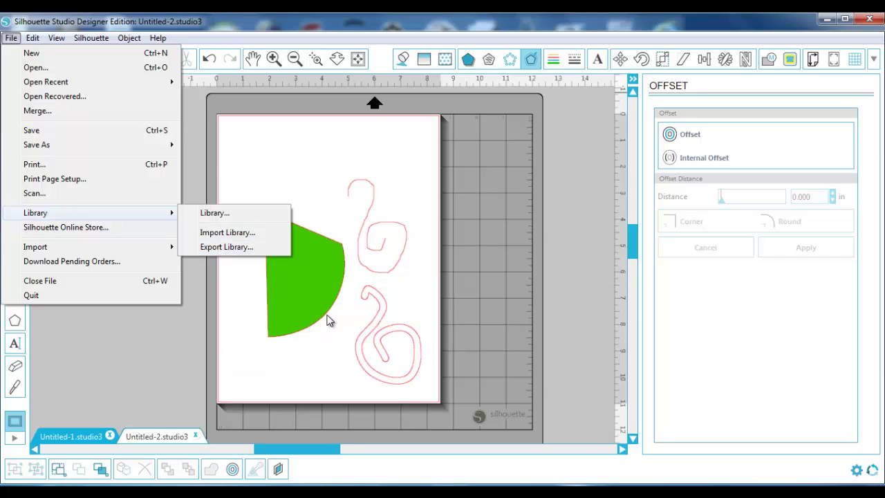
{"action": "left_click", "coordinate": [319, 384]}
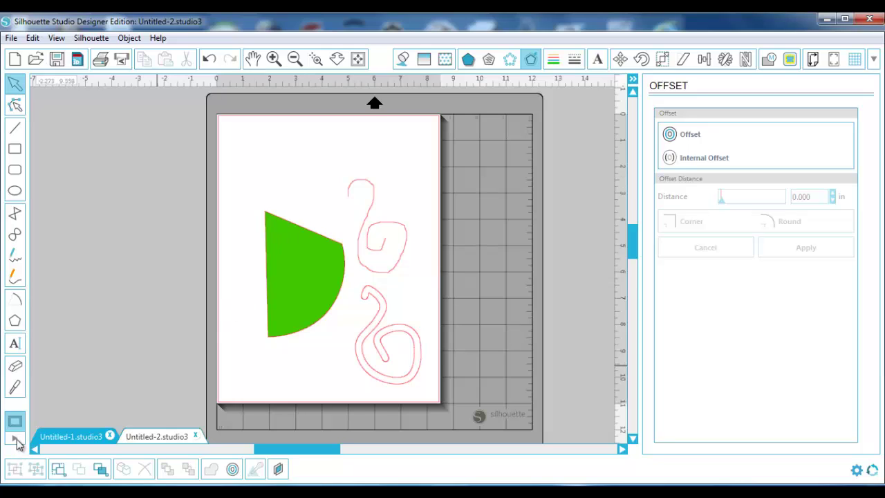
View the design library in split view and as a full window, and return to the drawing page alone.
{"action": "mouse_move", "coordinate": [18, 443]}
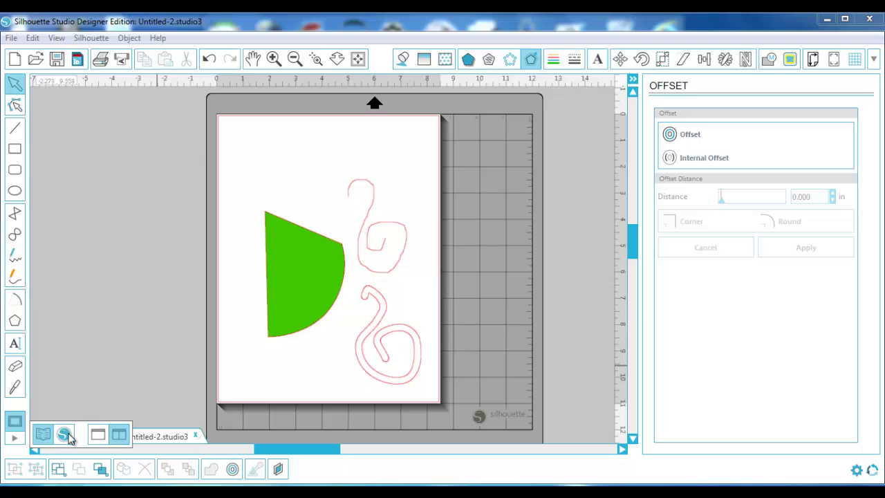
{"action": "left_click", "coordinate": [119, 437]}
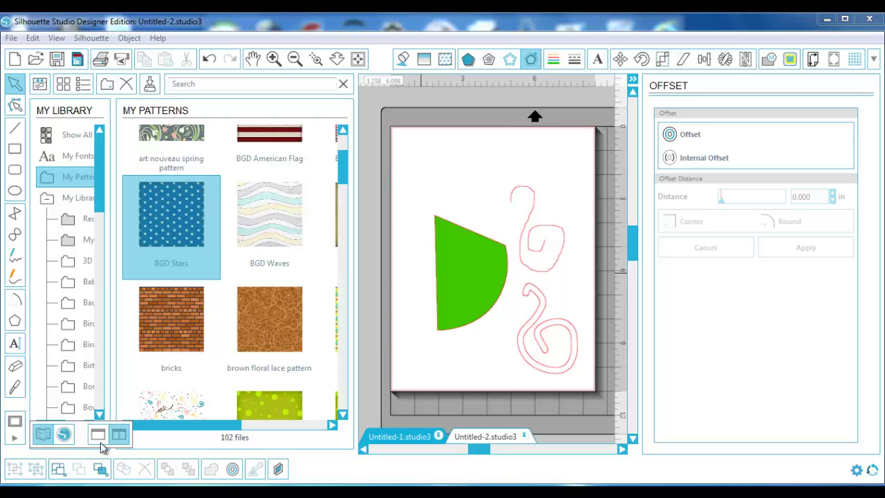
{"action": "left_click", "coordinate": [97, 436]}
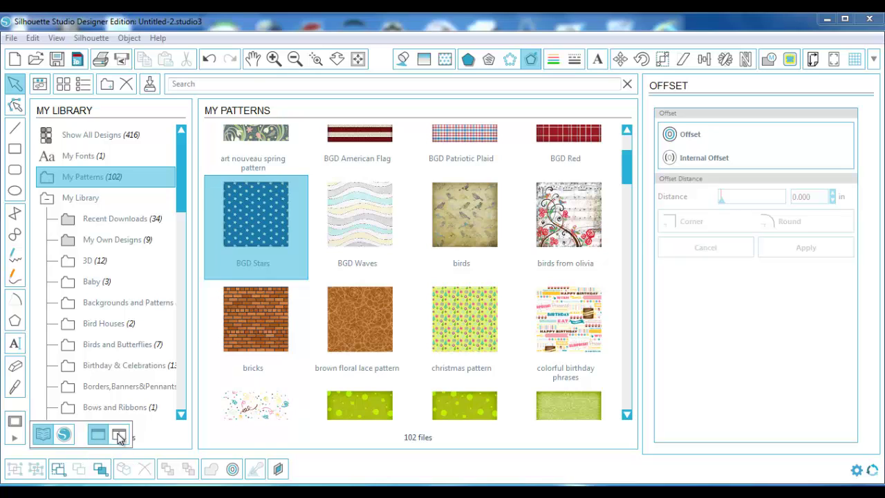
{"action": "left_click", "coordinate": [119, 434]}
{"action": "left_click", "coordinate": [16, 422]}
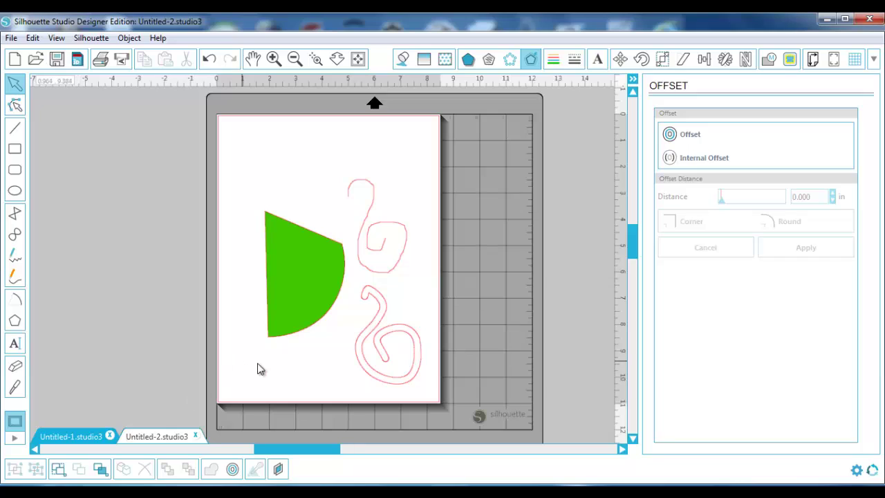
Review the Select by Color options by line and by fill, checking the green shape against the fill list.
{"action": "left_click", "coordinate": [103, 472]}
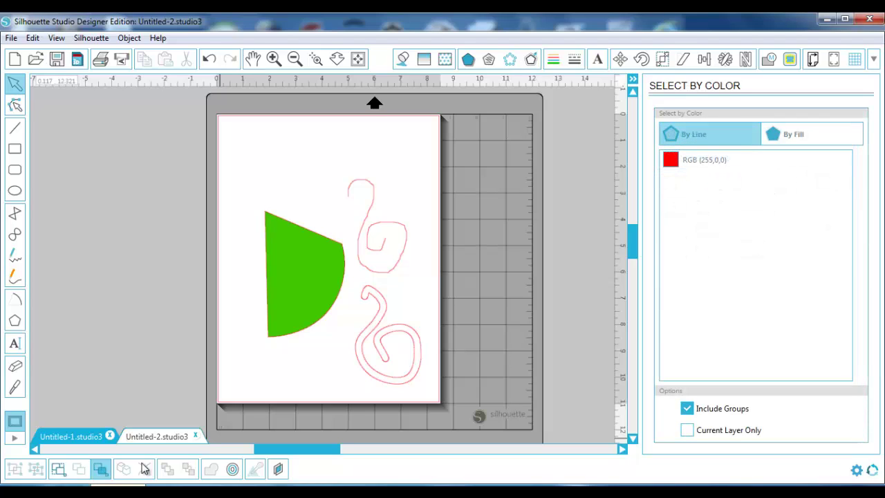
{"action": "left_click", "coordinate": [791, 139]}
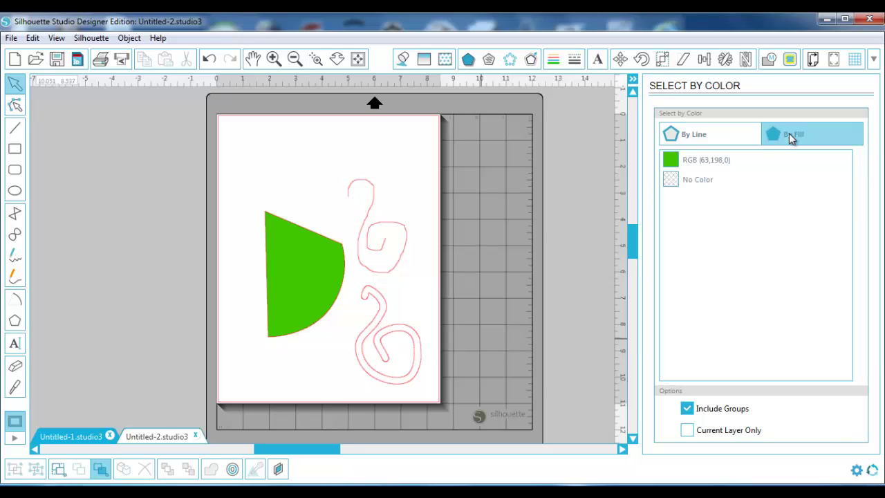
{"action": "left_click", "coordinate": [322, 251]}
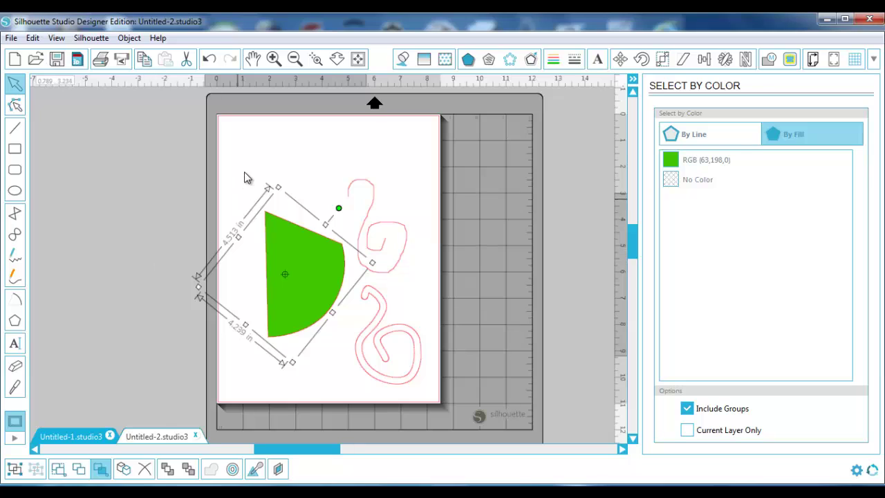
{"action": "left_click", "coordinate": [282, 159]}
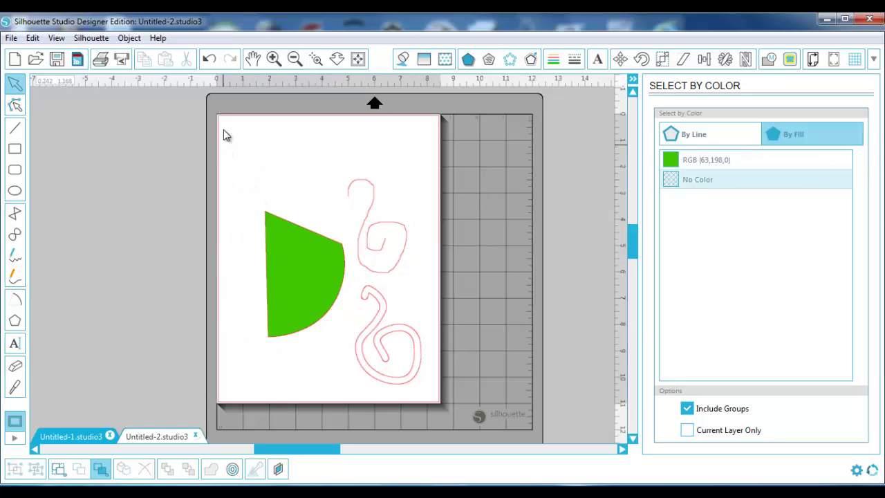
Clear the page by deleting the freehand squiggle, the offset outline and the green shape.
{"action": "left_click_drag", "start_coordinate": [223, 135], "coordinate": [456, 397]}
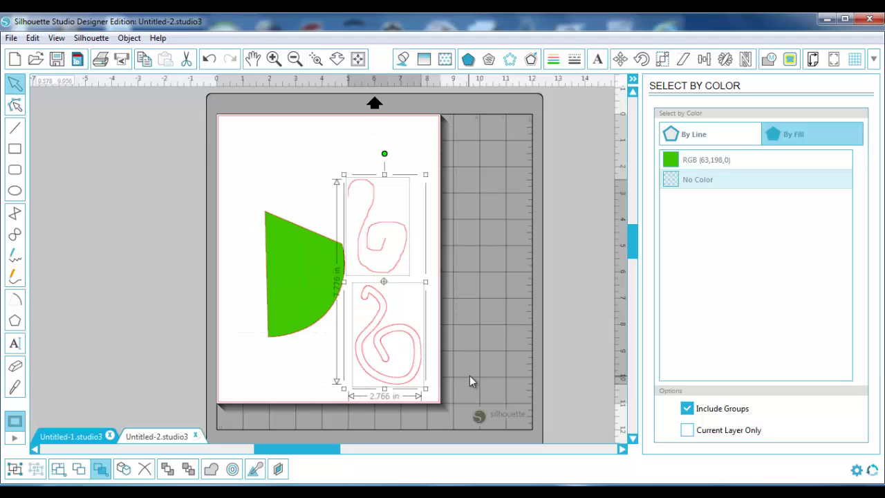
{"action": "key", "text": "Delete"}
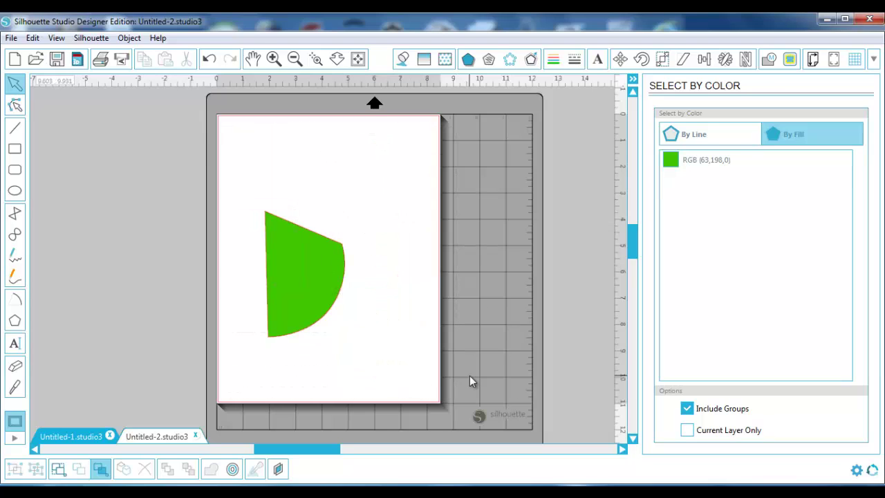
{"action": "left_click", "coordinate": [297, 298]}
{"action": "key", "text": "Delete"}
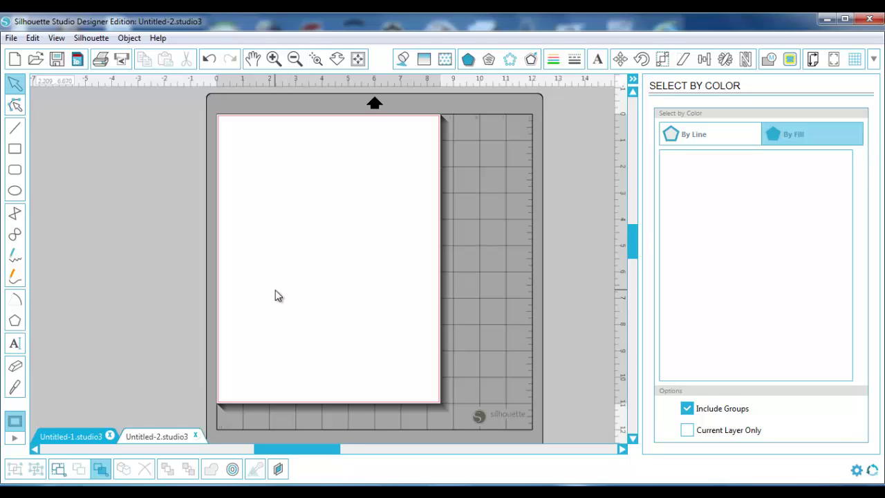
Draw a rectangle about 4.5 by 3.8 in on the upper part of the page and fill it with bright red.
{"action": "left_click", "coordinate": [17, 149]}
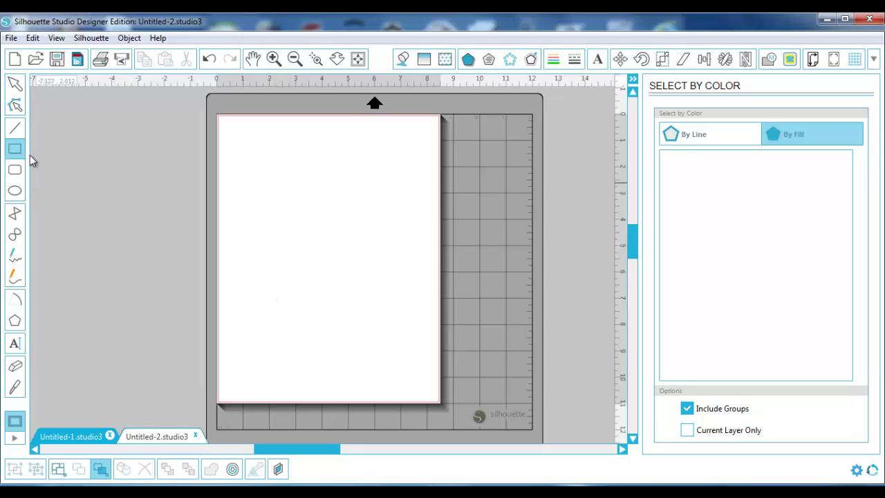
{"action": "left_click_drag", "start_coordinate": [243, 174], "coordinate": [361, 273]}
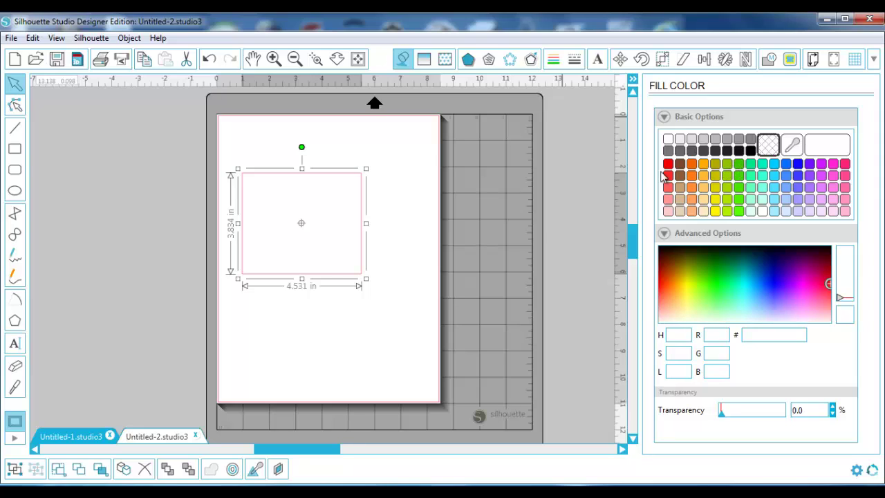
{"action": "left_click", "coordinate": [667, 167]}
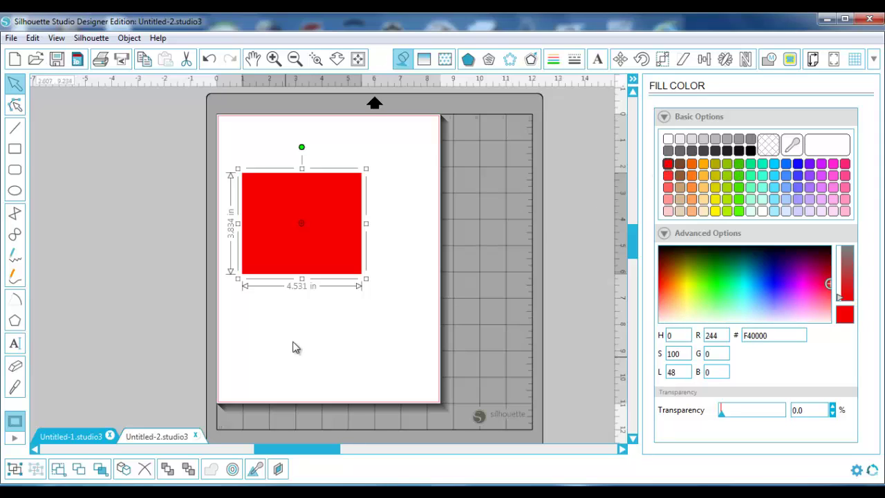
{"action": "left_click", "coordinate": [293, 346]}
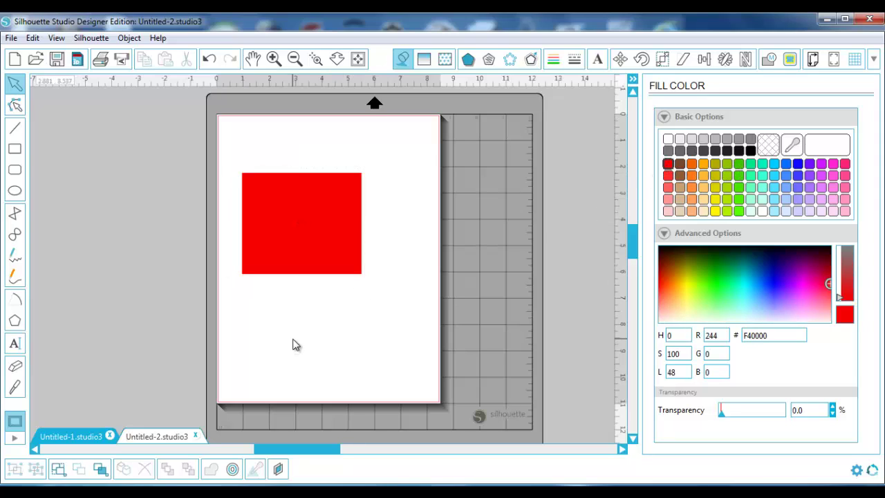
Erase a freehand letter S out of the middle of the red rectangle with a round eraser 0.250 in wide.
{"action": "left_click", "coordinate": [16, 367]}
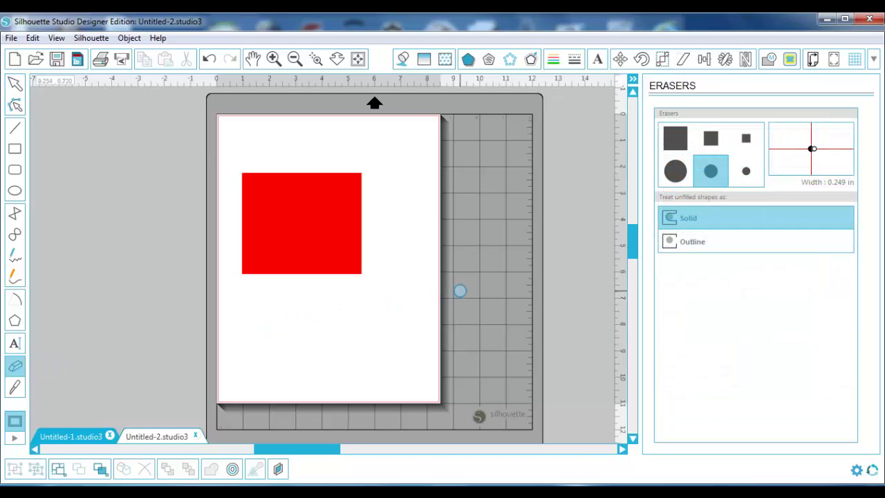
{"action": "left_click", "coordinate": [814, 151]}
{"action": "left_click_drag", "start_coordinate": [813, 152], "coordinate": [816, 153]}
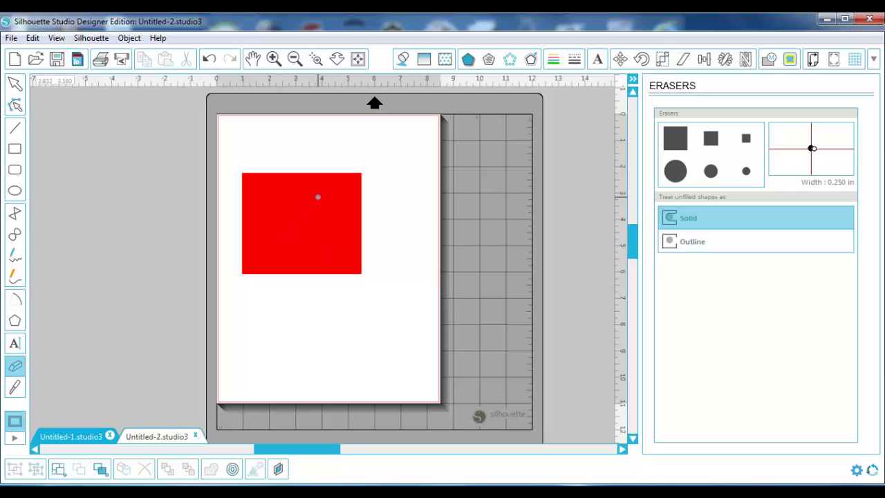
{"action": "mouse_move", "coordinate": [312, 203]}
{"action": "left_mouse_down"}
{"action": "mouse_move", "coordinate": [302, 196]}
{"action": "mouse_move", "coordinate": [287, 206]}
{"action": "mouse_move", "coordinate": [288, 220]}
{"action": "mouse_move", "coordinate": [322, 231]}
{"action": "mouse_move", "coordinate": [326, 246]}
{"action": "mouse_move", "coordinate": [302, 254]}
{"action": "mouse_move", "coordinate": [280, 241]}
{"action": "left_mouse_up"}
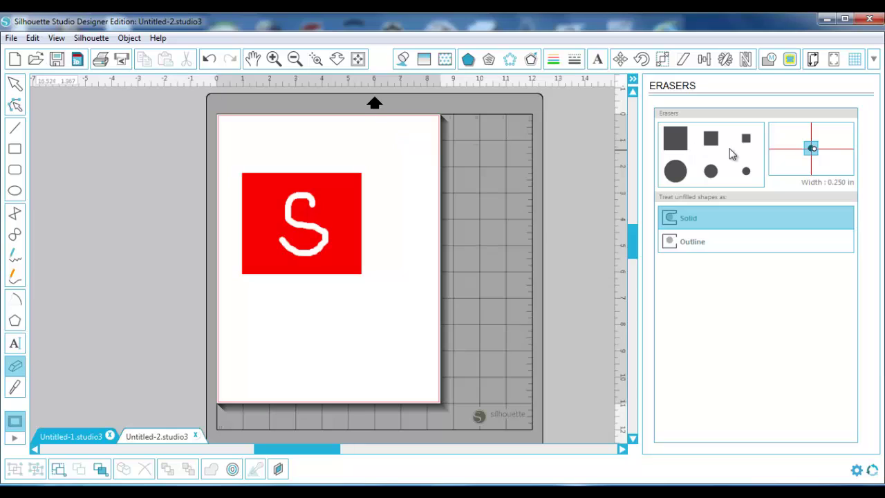
Trim the red rectangle's right and top edges with the smallest square eraser, and return to the selection tool.
{"action": "left_click", "coordinate": [746, 141]}
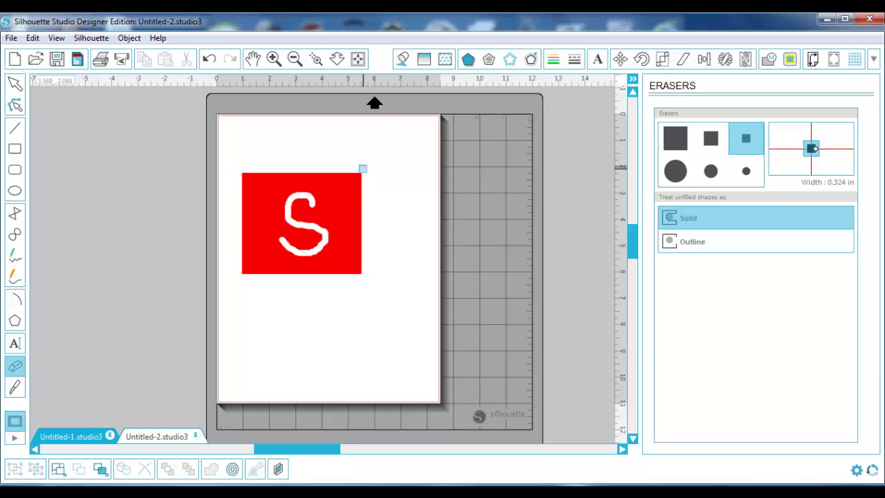
{"action": "left_click_drag", "start_coordinate": [363, 168], "coordinate": [364, 274]}
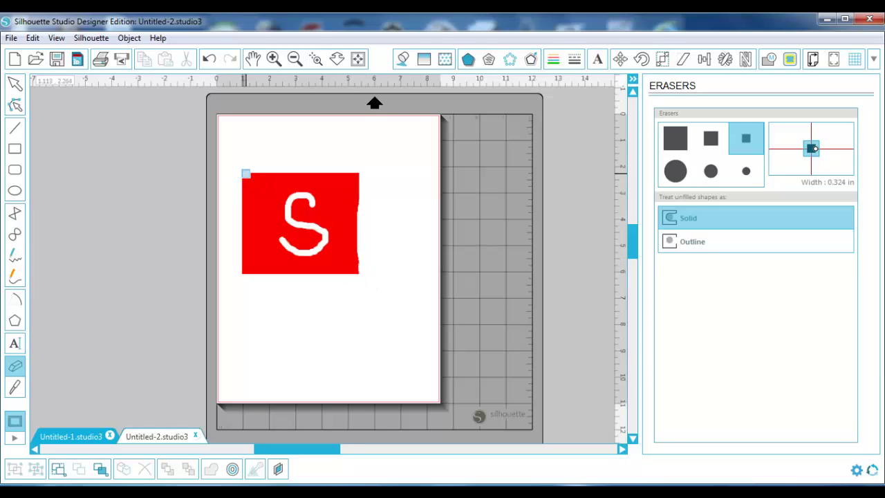
{"action": "mouse_move", "coordinate": [245, 173]}
{"action": "left_mouse_down"}
{"action": "mouse_move", "coordinate": [309, 170]}
{"action": "mouse_move", "coordinate": [377, 184]}
{"action": "mouse_move", "coordinate": [328, 172]}
{"action": "mouse_move", "coordinate": [367, 175]}
{"action": "left_mouse_up"}
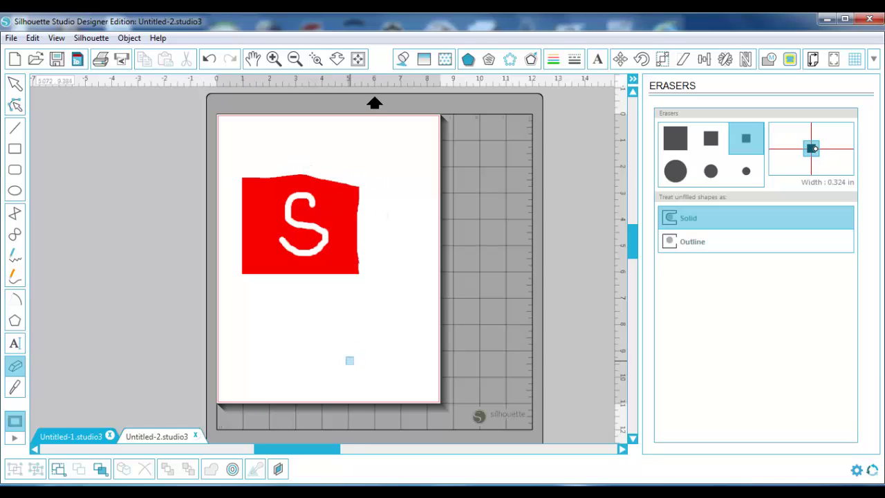
{"action": "left_click", "coordinate": [15, 84]}
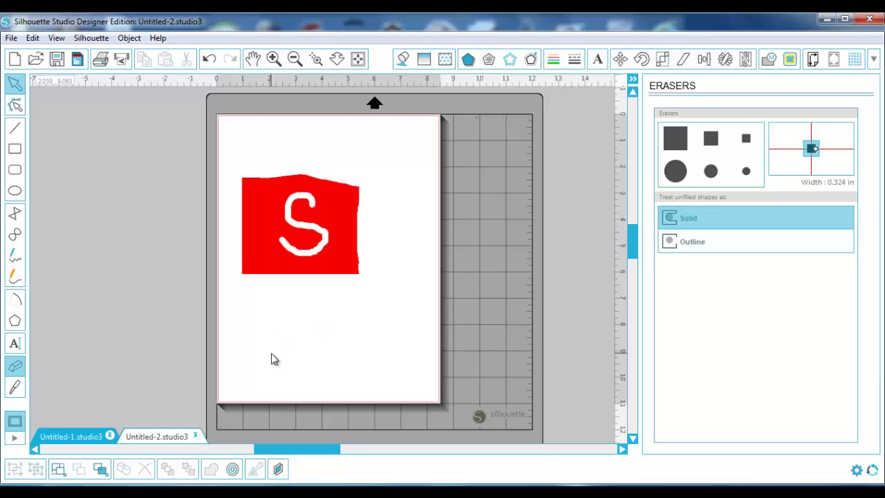
Show the offset options, select everything on the page and deselect it, dismissing the Windows color scheme message without changing the scheme.
{"action": "left_click", "coordinate": [233, 470]}
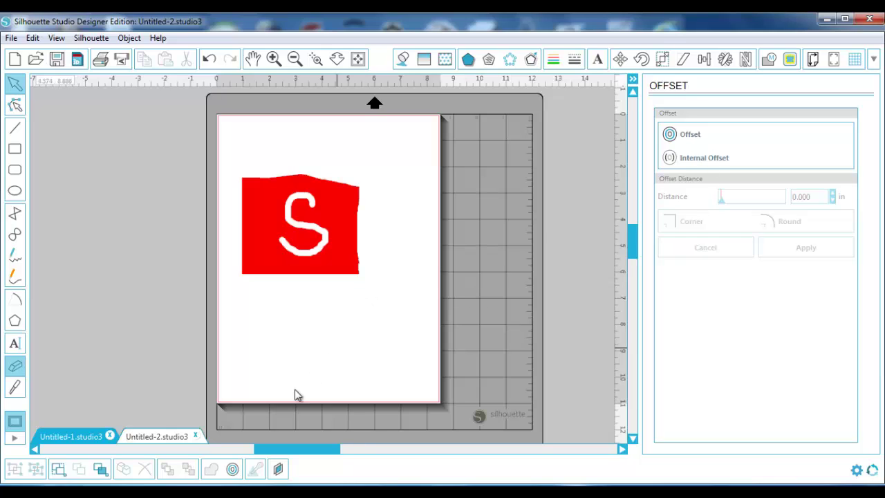
{"action": "left_click", "coordinate": [61, 474]}
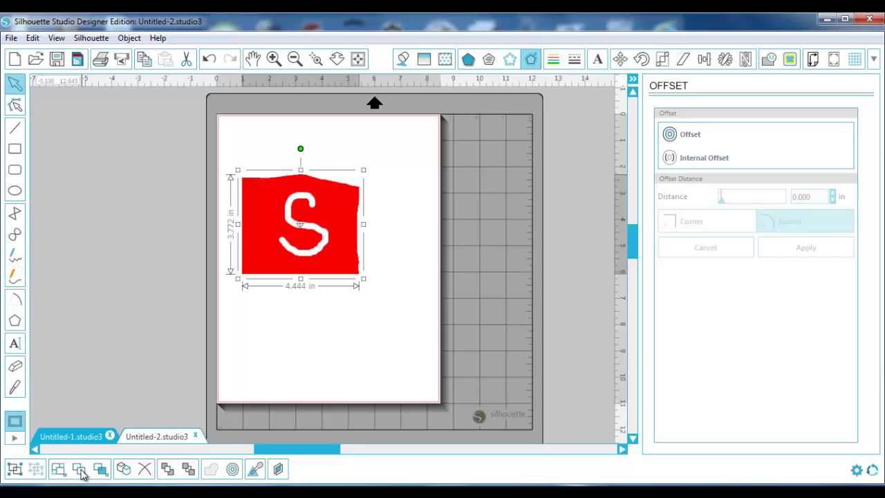
{"action": "left_click", "coordinate": [81, 472]}
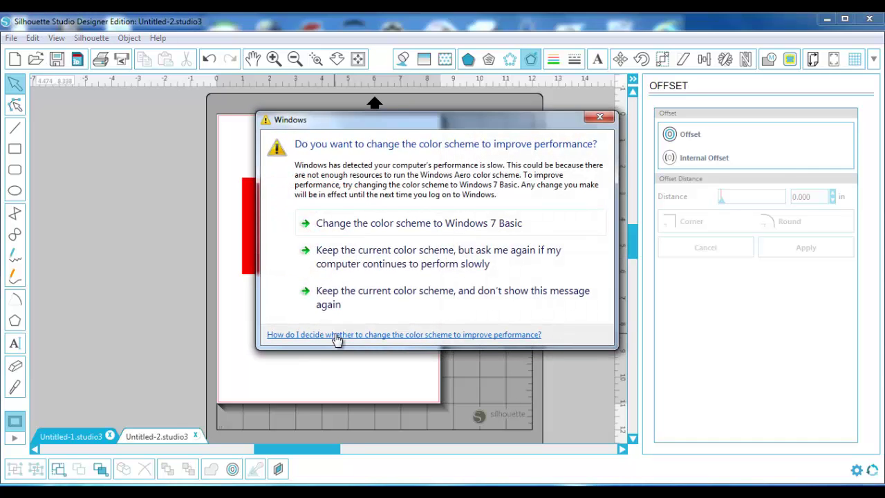
{"action": "left_click", "coordinate": [600, 118]}
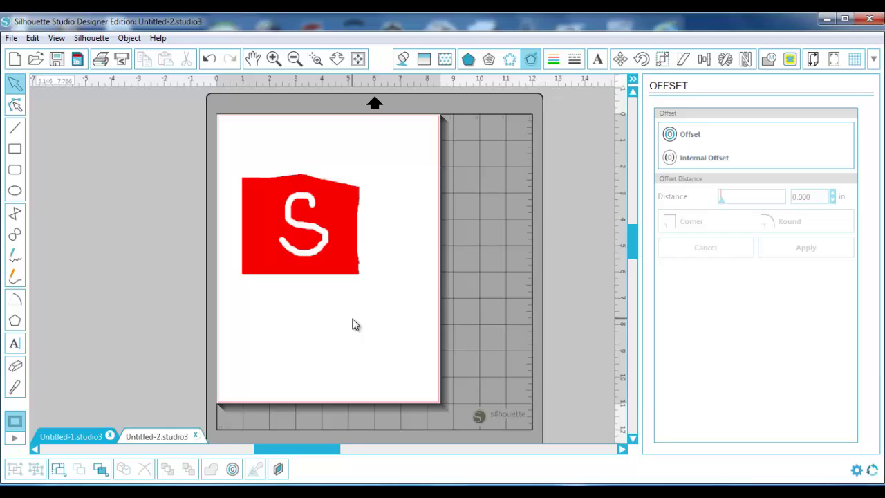